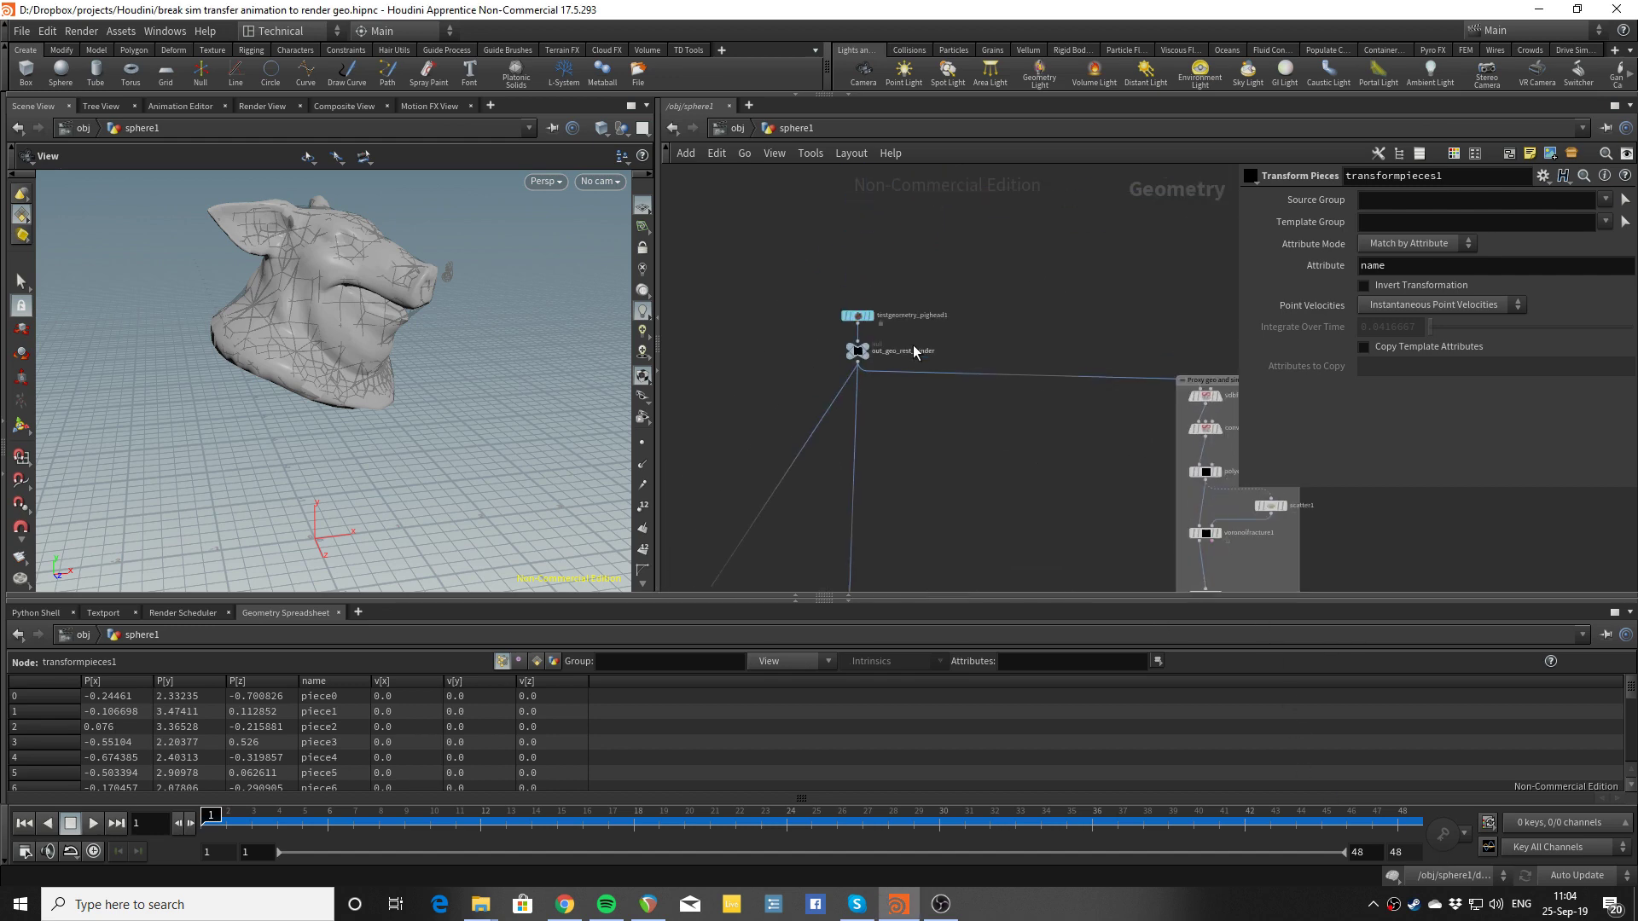
Display the out_geo_anim_packed_thick node and play the animation of the breaking pig head
scroll(985, 453, "down", 3)
middle_click_drag(933, 492, 961, 352)
scroll(835, 416, "up", 4)
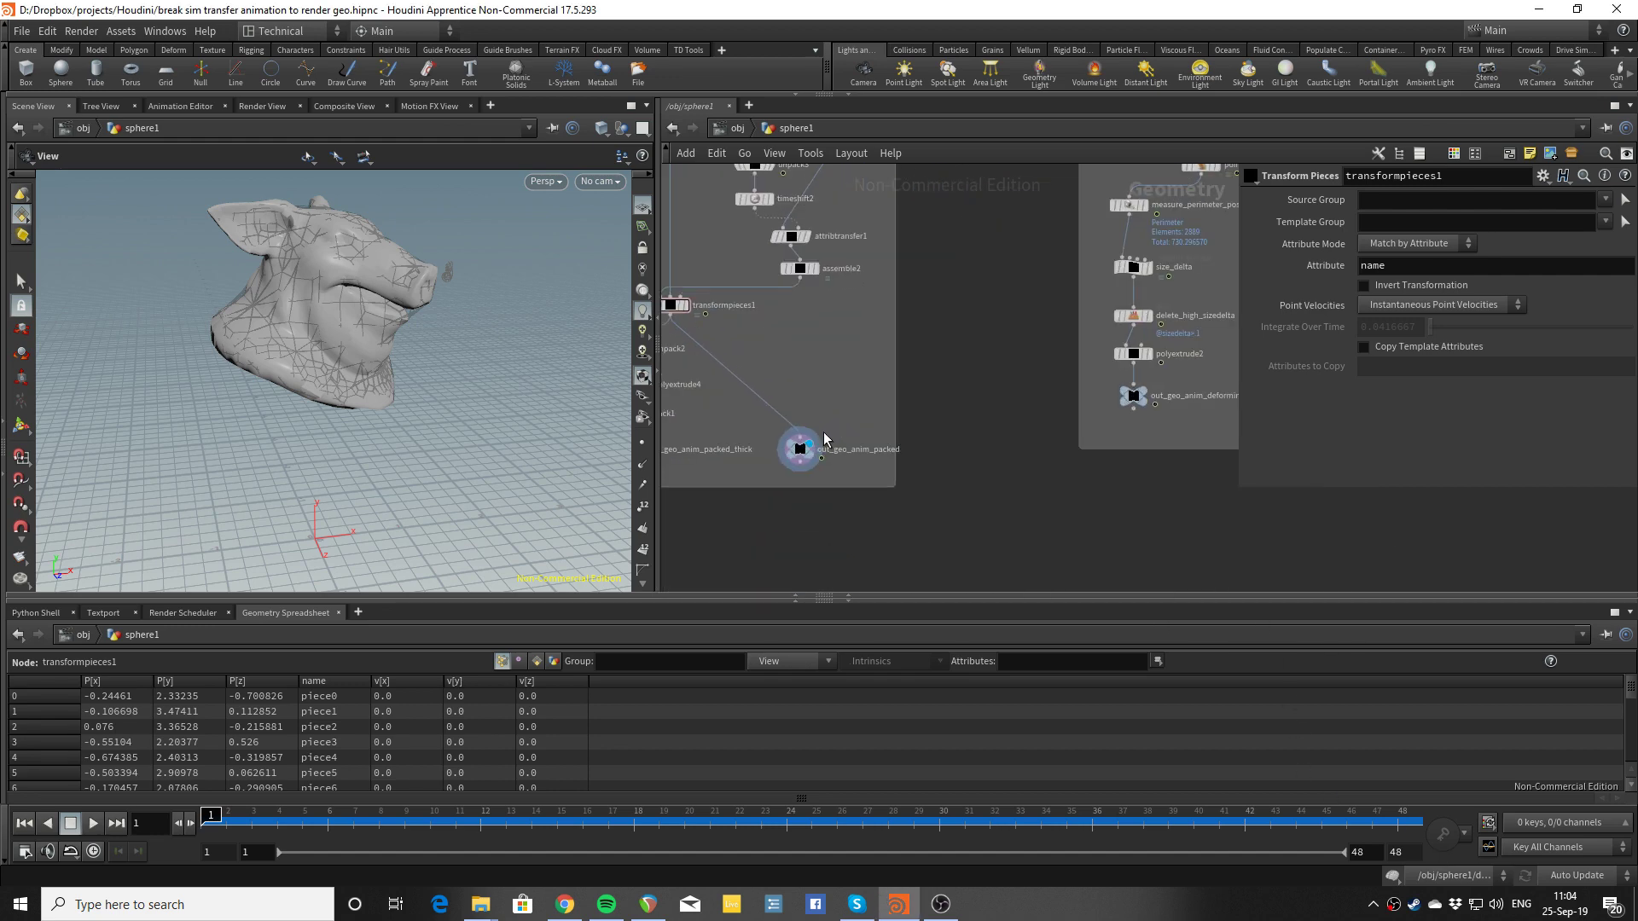
middle_click_drag(742, 478, 834, 486)
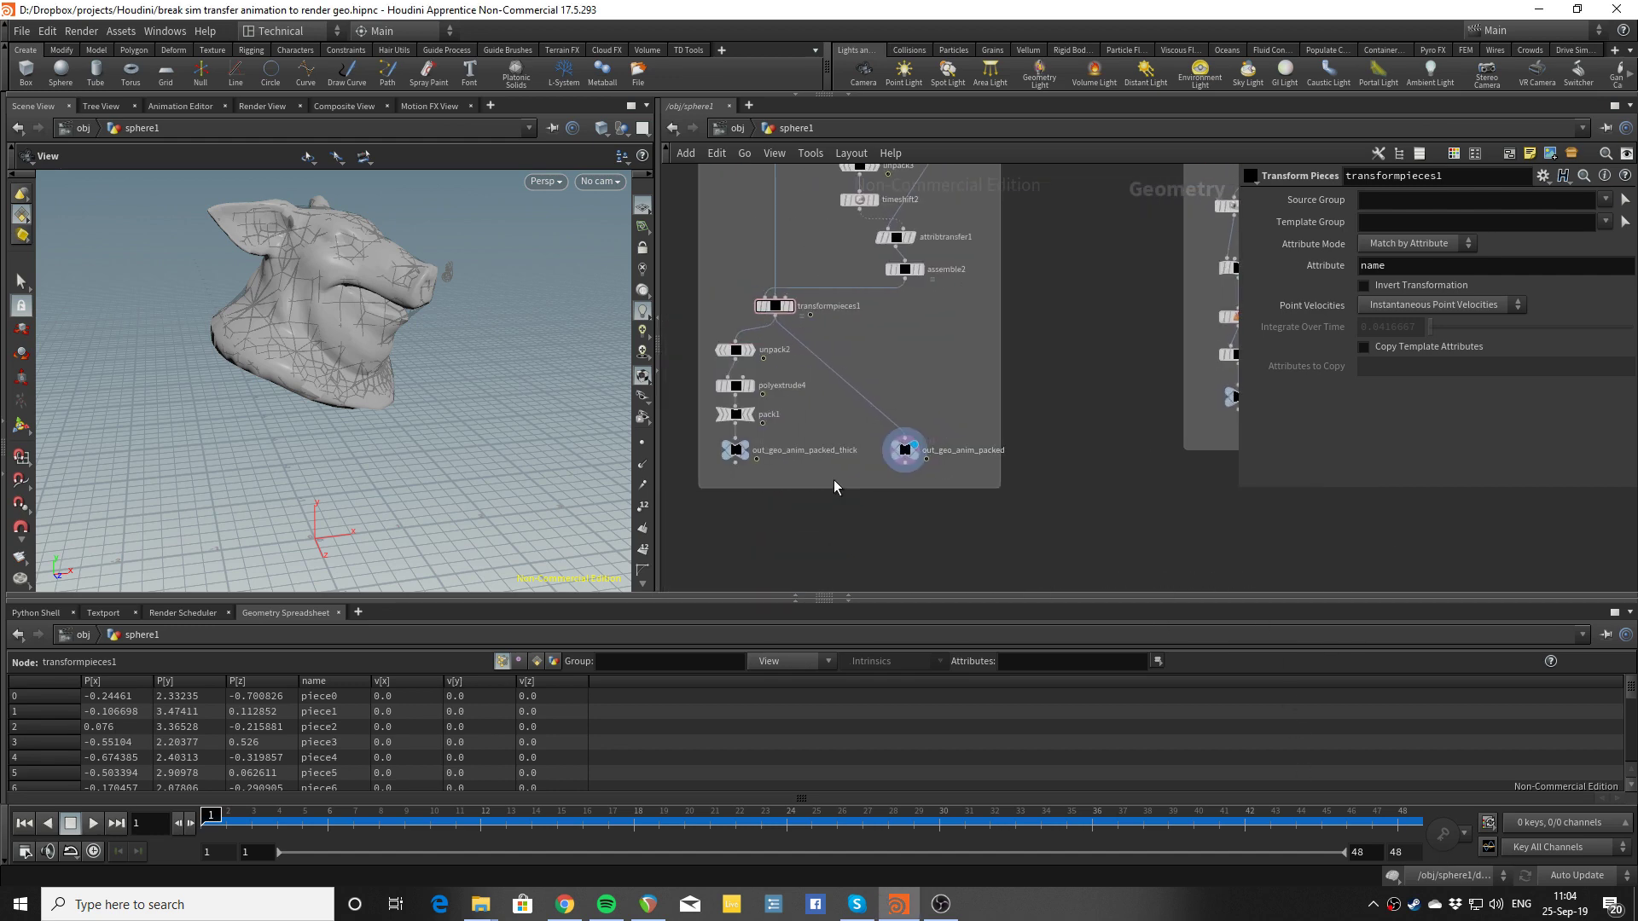
left_click(742, 448)
key("Up")
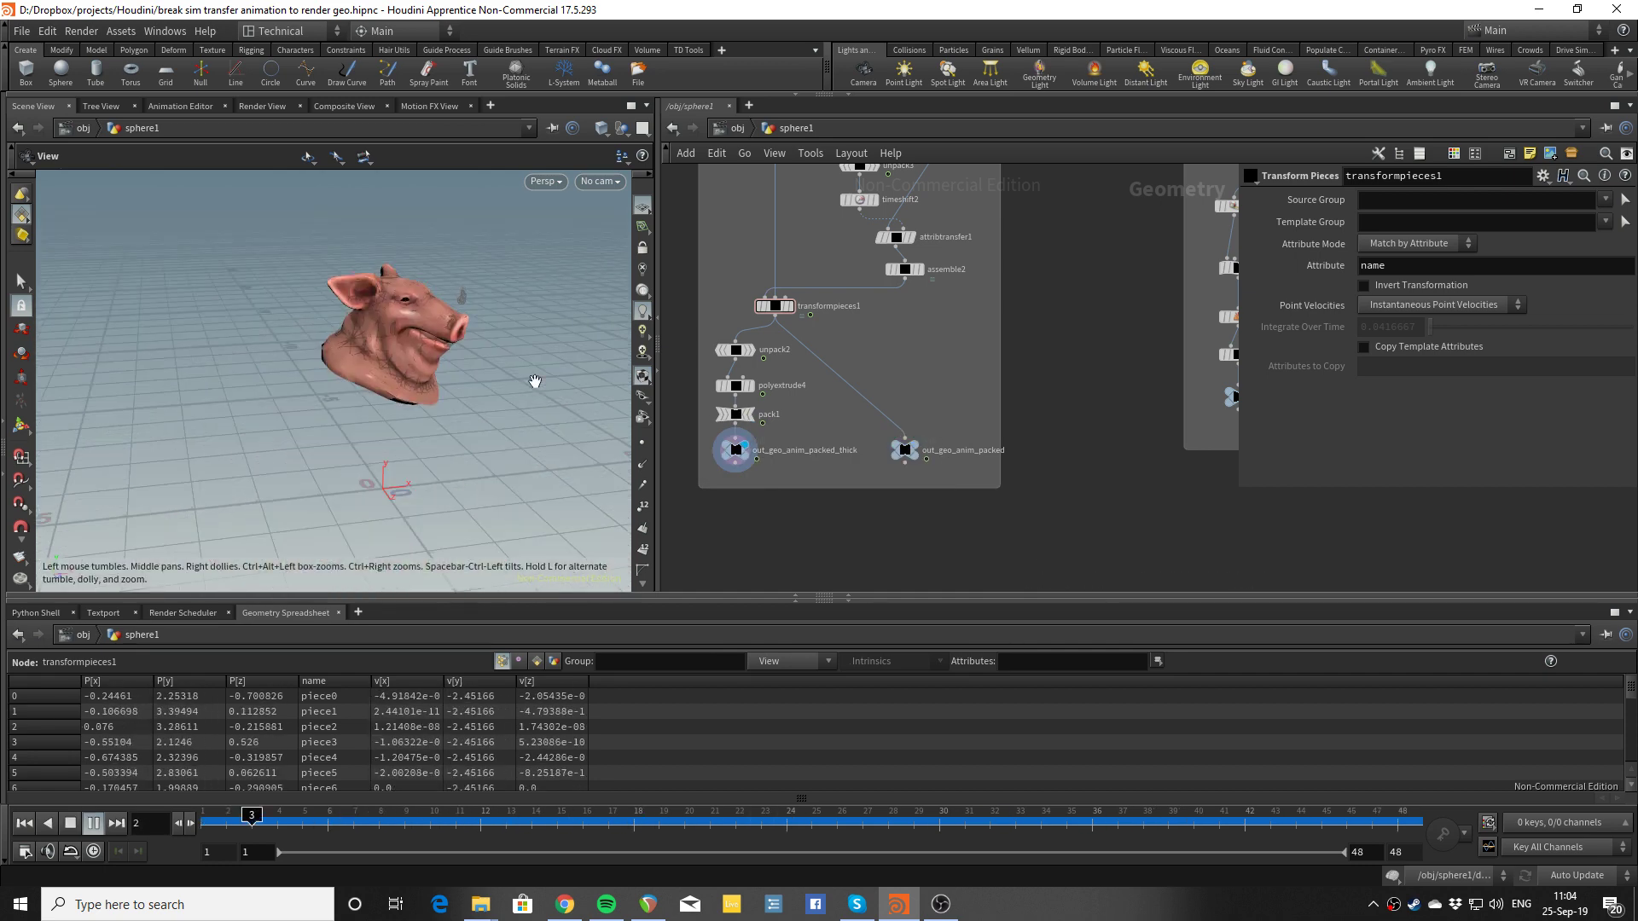
Display the dopnet1 simulation during playback to compare it with the render geometry, and return to frame 1
scroll(975, 360, "down", 3)
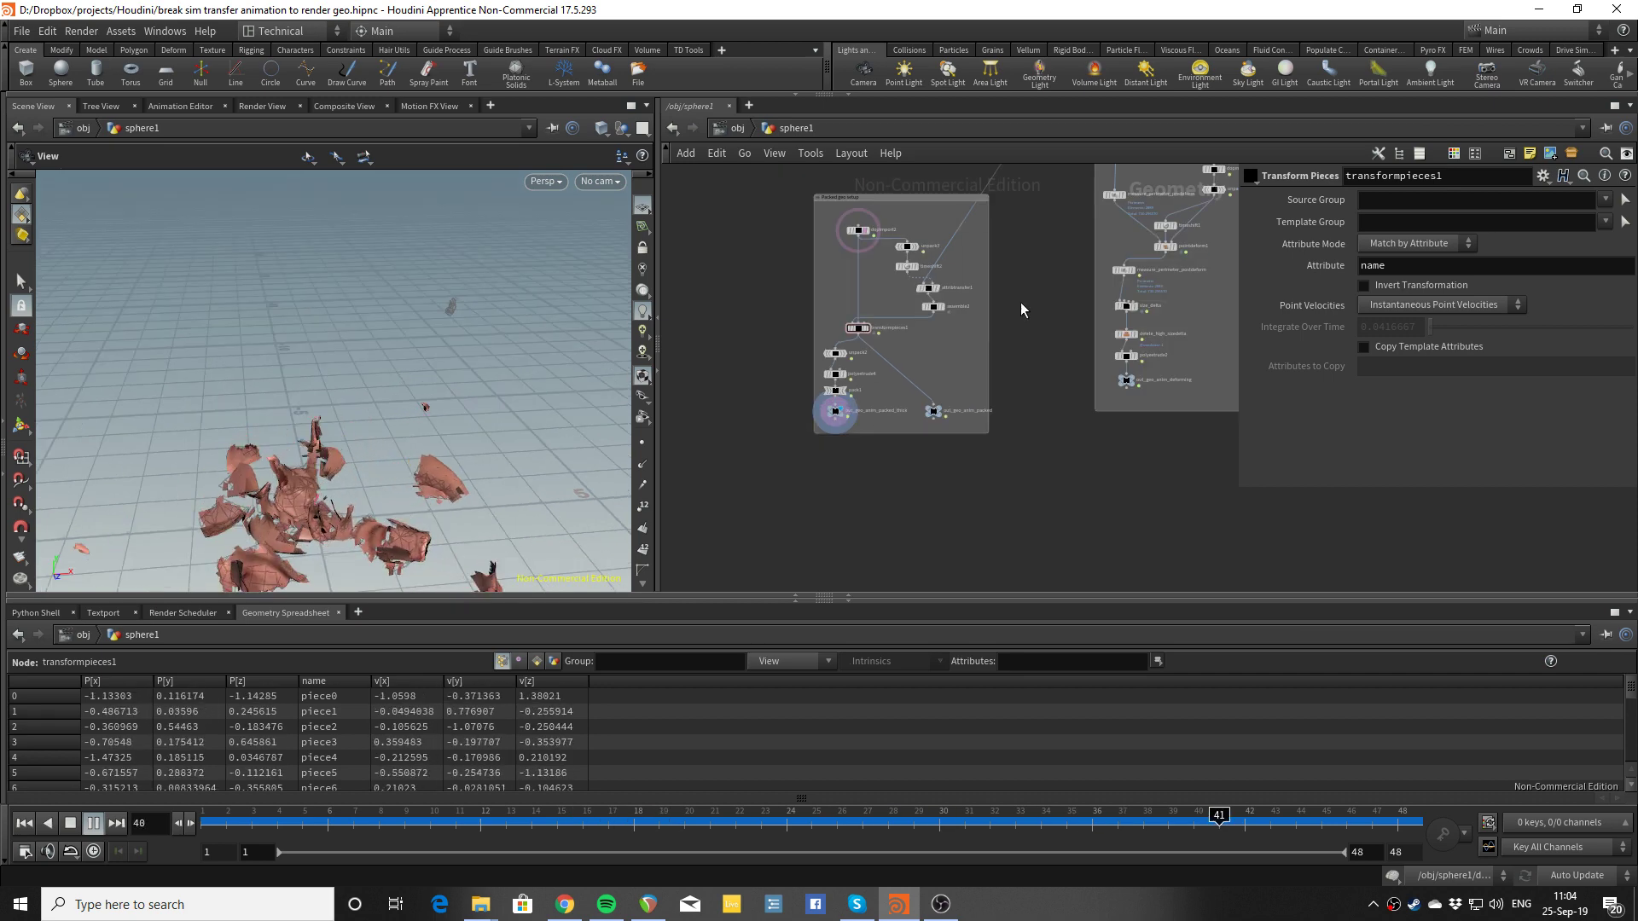
middle_click_drag(1023, 297, 853, 524)
middle_click_drag(924, 286, 949, 339)
scroll(990, 310, "up", 3)
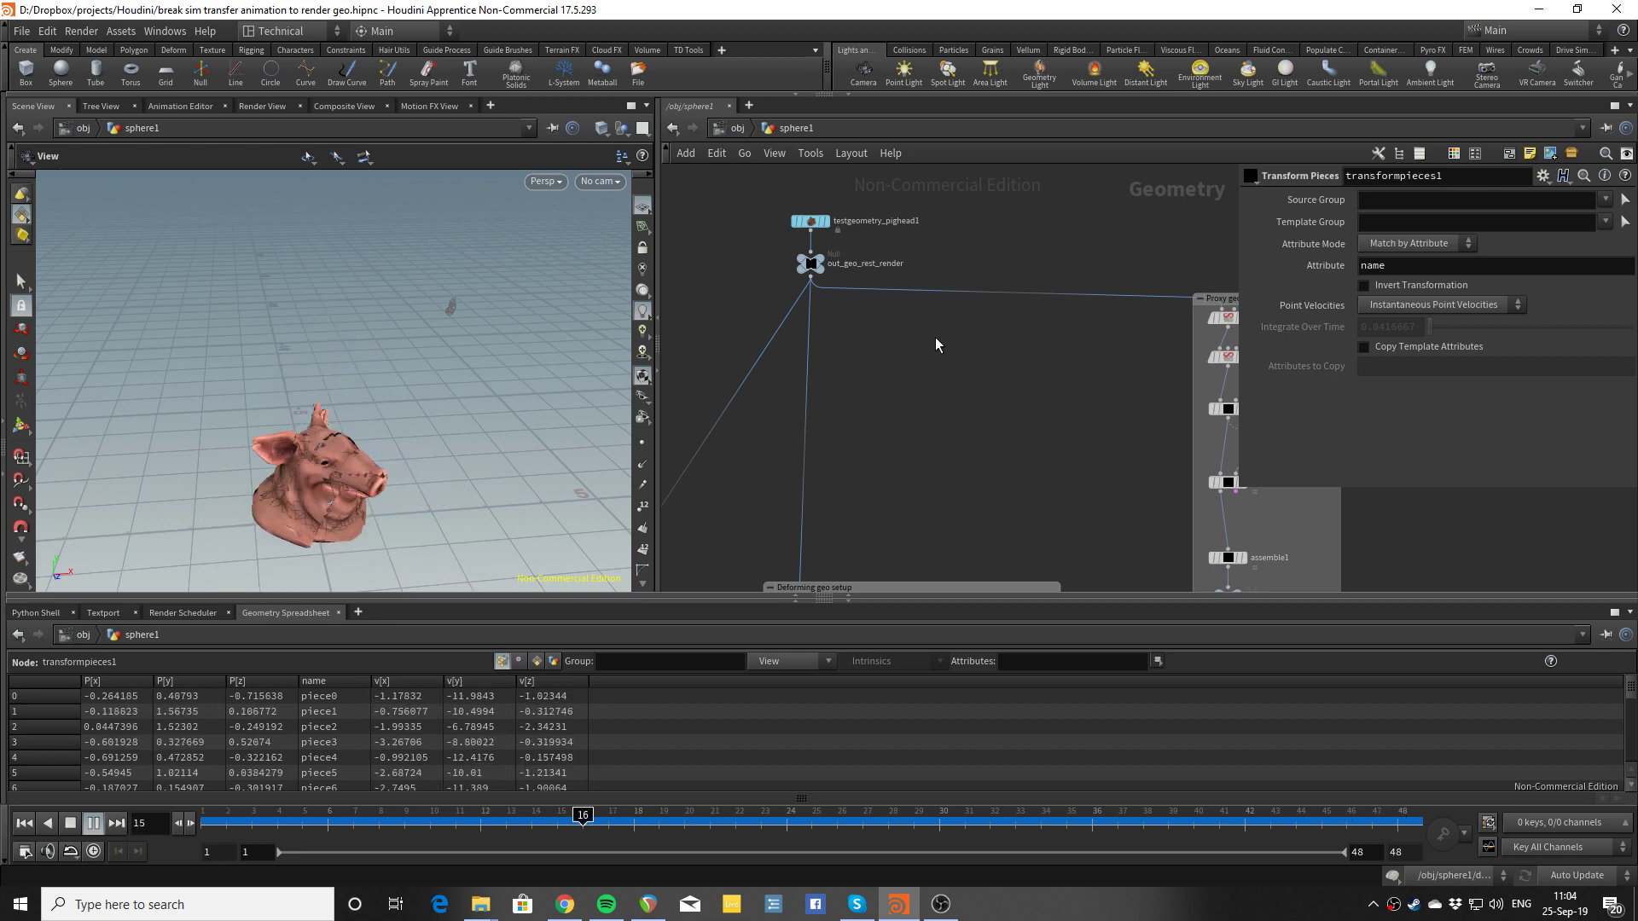
middle_click_drag(943, 388, 795, 298)
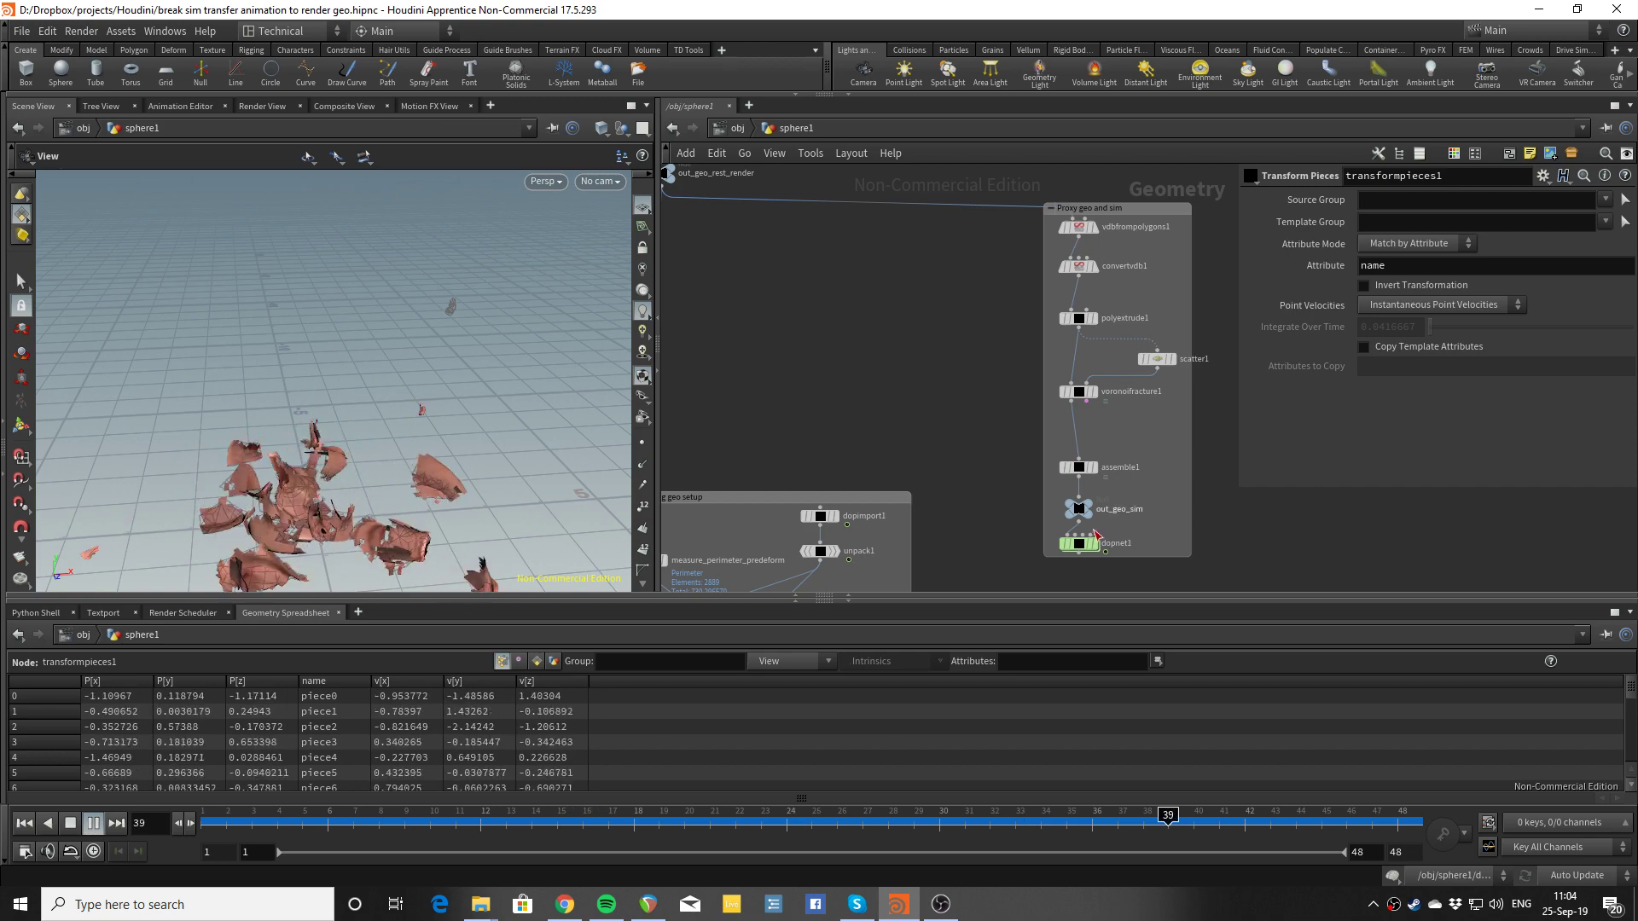
mouse_move(1093, 550)
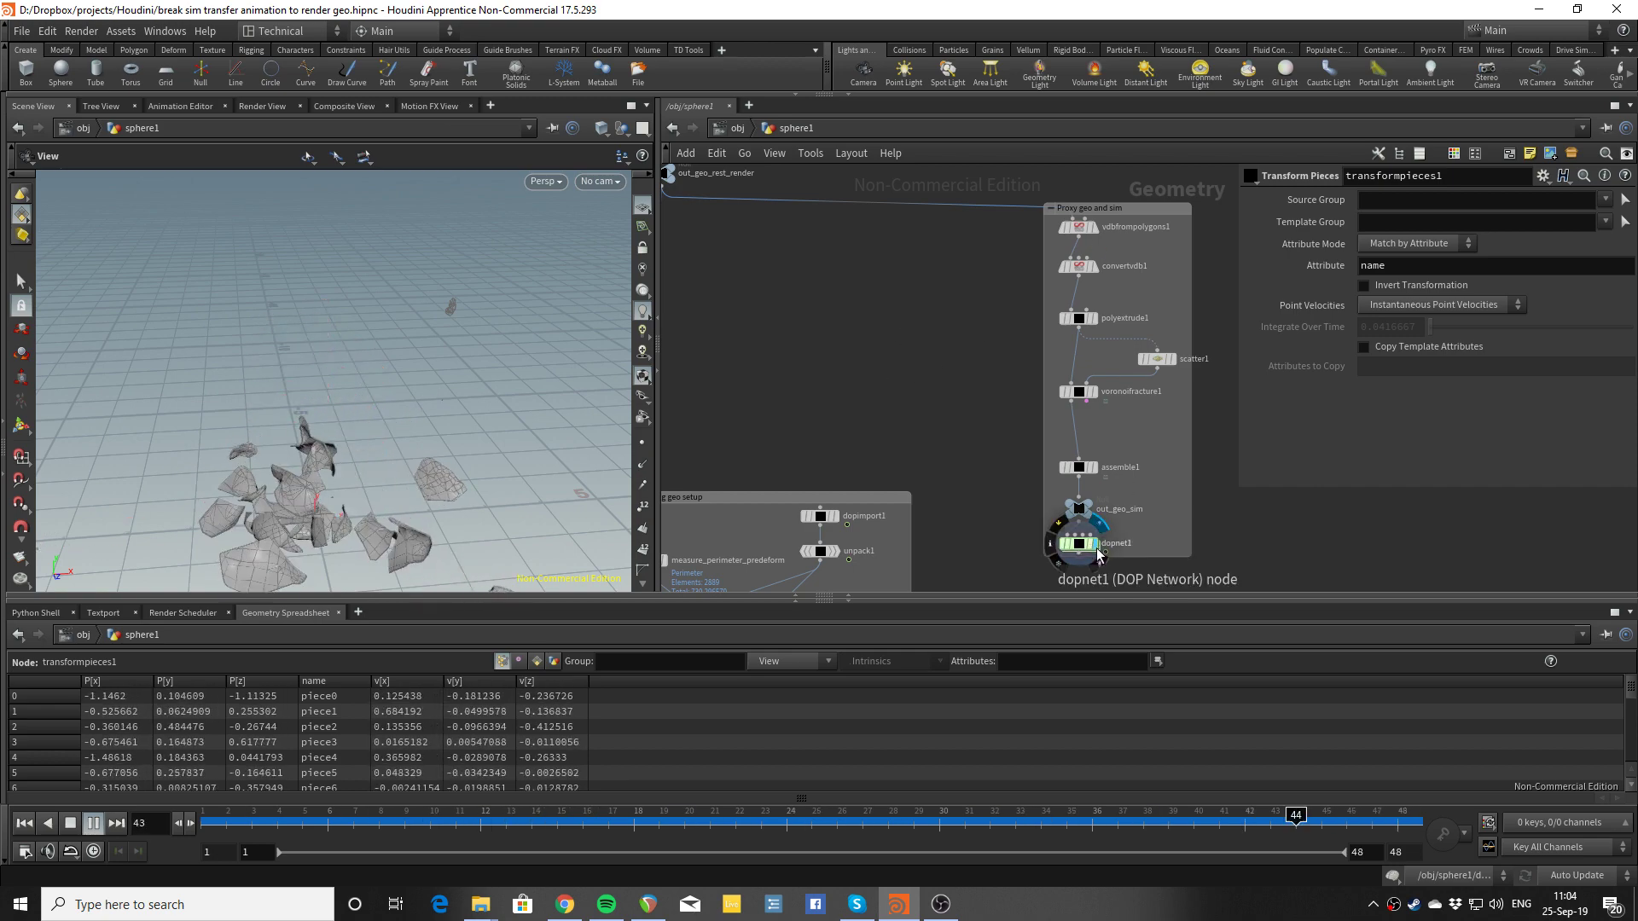
middle_click_drag(914, 365, 1005, 375)
middle_click_drag(832, 308, 857, 345)
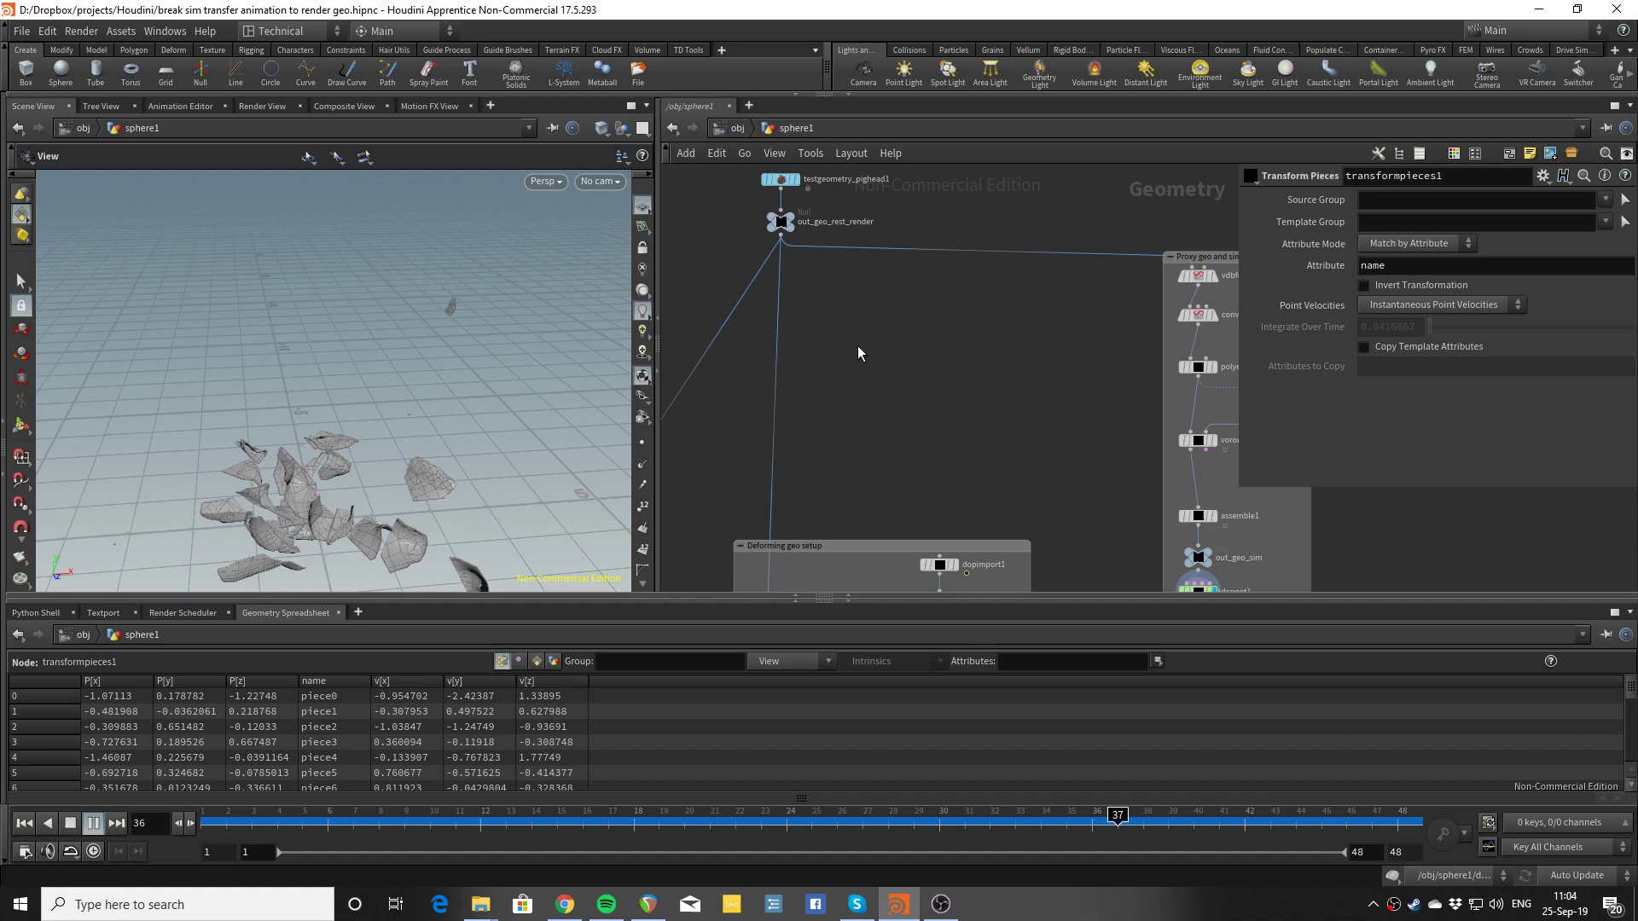
middle_click_drag(949, 380, 907, 372)
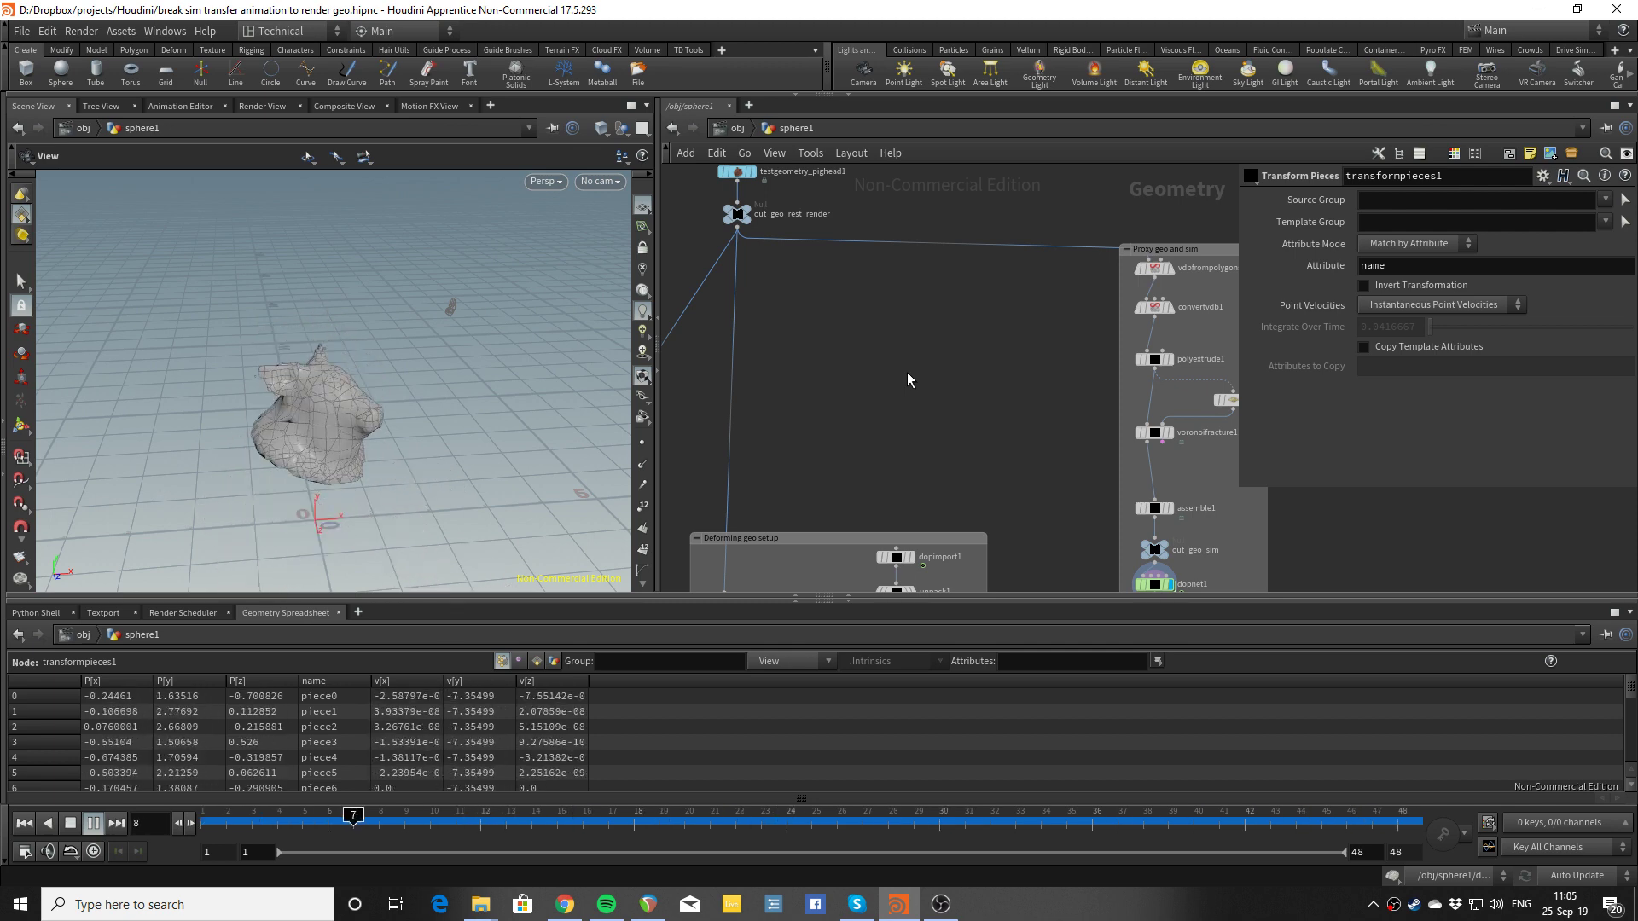
key("ctrl+Up")
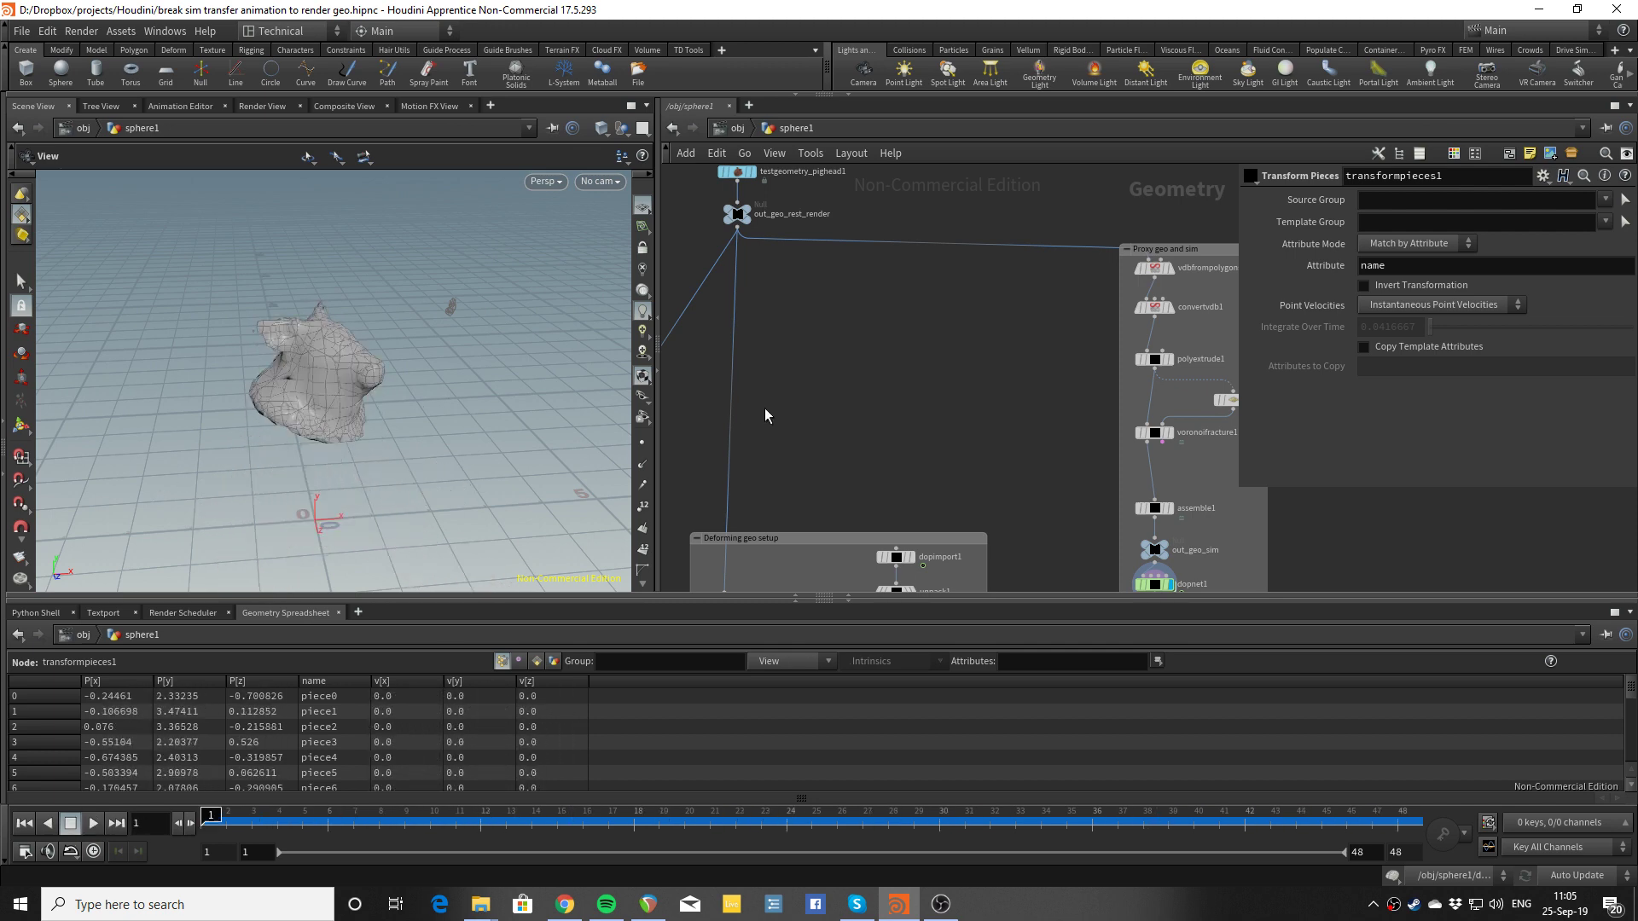
Look over the branches of the node network and display the out_geo_rest_render geometry
middle_click_drag(808, 399, 1025, 326)
scroll(981, 347, "down", 3)
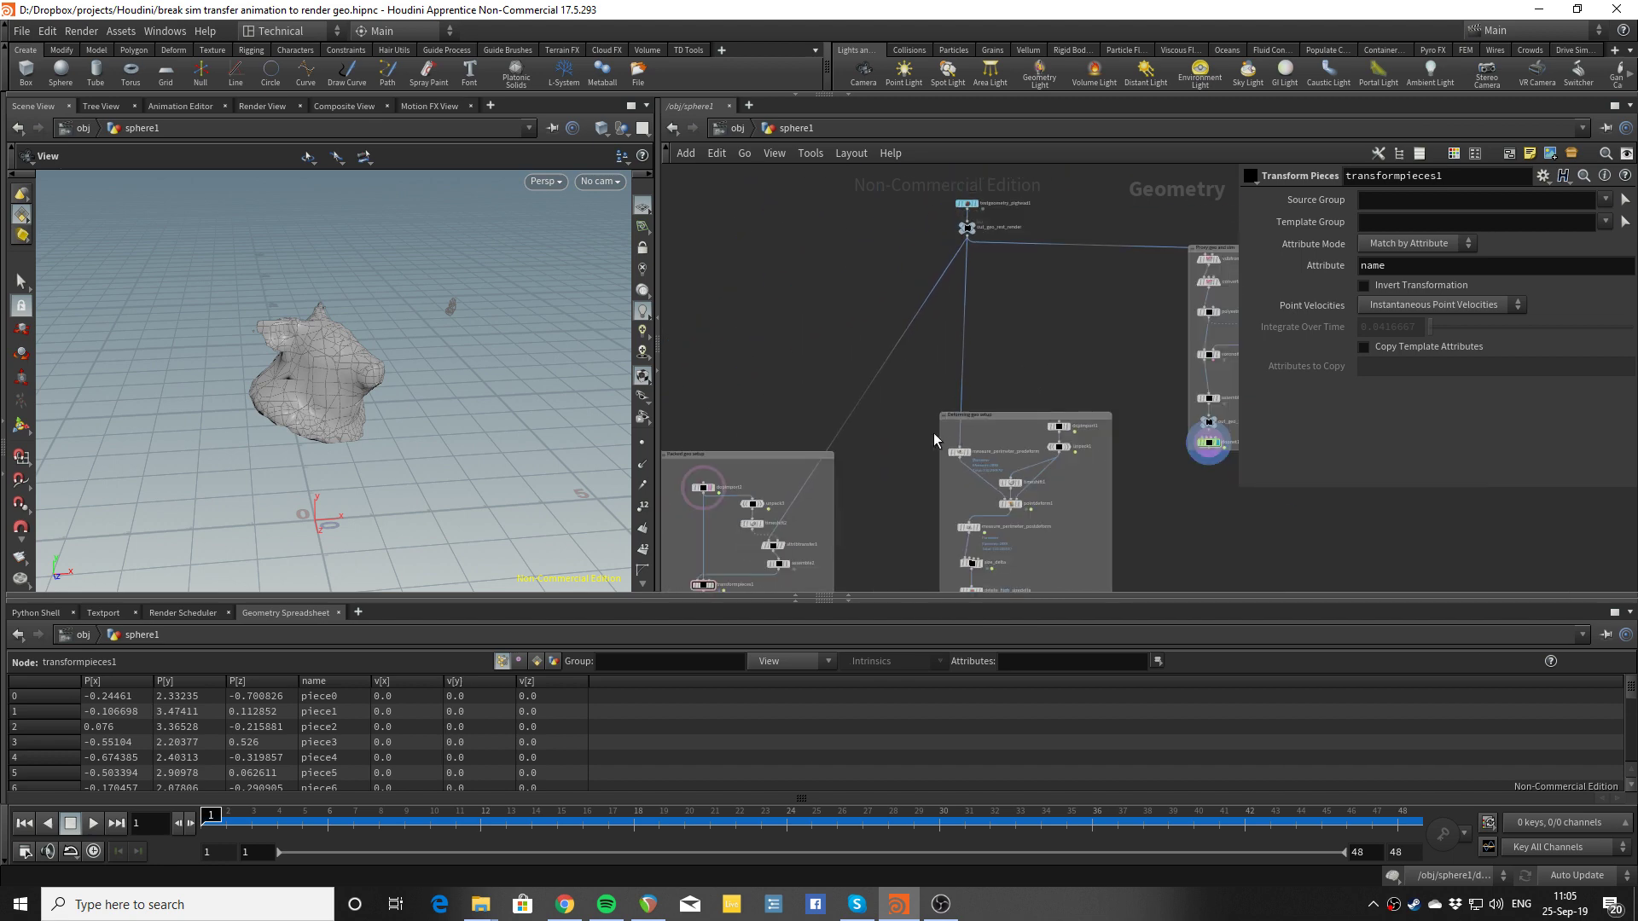
middle_click_drag(894, 492, 802, 536)
scroll(888, 288, "up", 6)
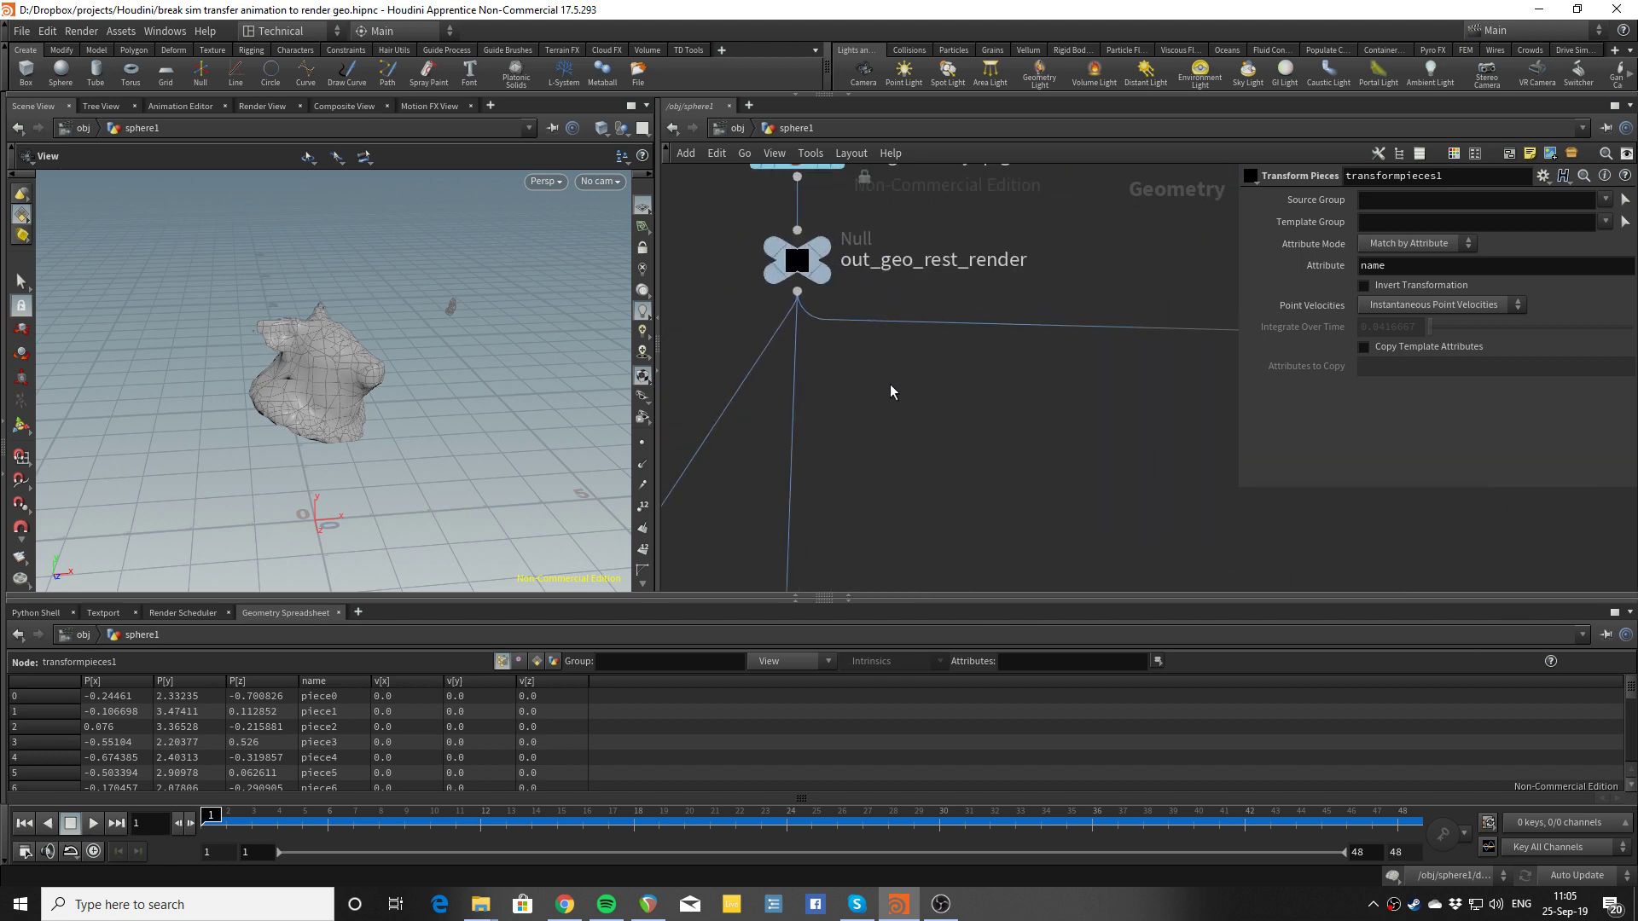
scroll(891, 283, "down", 1)
middle_click_drag(889, 384, 891, 291)
scroll(918, 478, "down", 4)
middle_click_drag(975, 364, 1085, 369)
scroll(918, 314, "down", 3)
scroll(970, 244, "down", 2)
scroll(1015, 346, "up", 3)
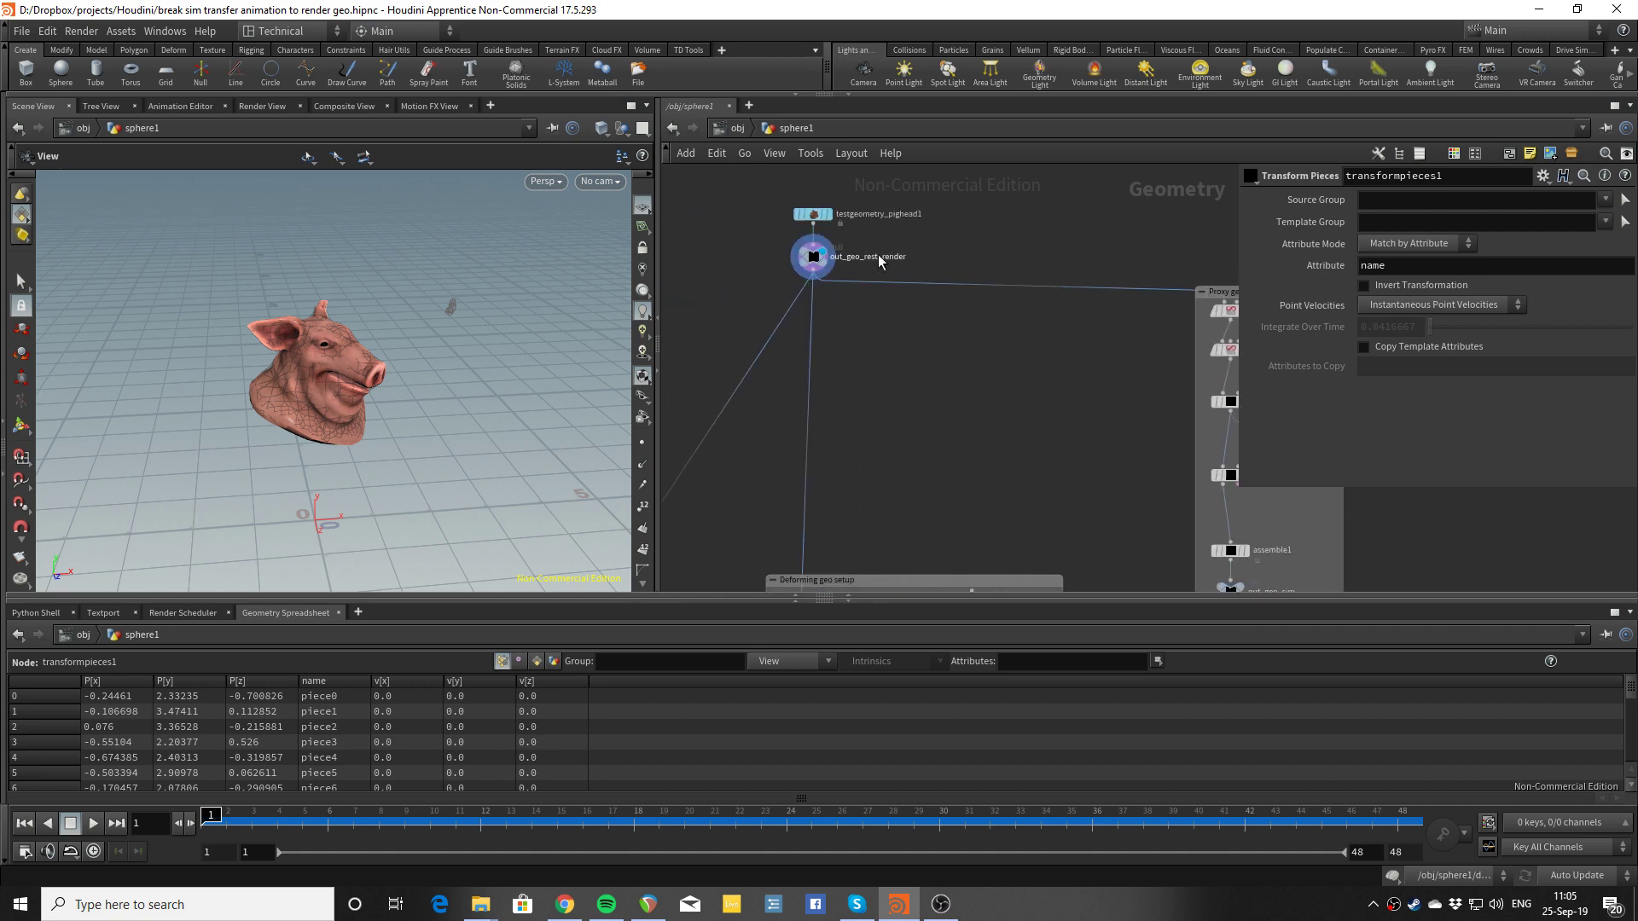
Display the vdbfrompolygons1 and polyextrude1 stages of the Proxy geo and sim branch
scroll(977, 289, "up", 1)
middle_click_drag(1013, 318, 757, 262)
left_click(1058, 265)
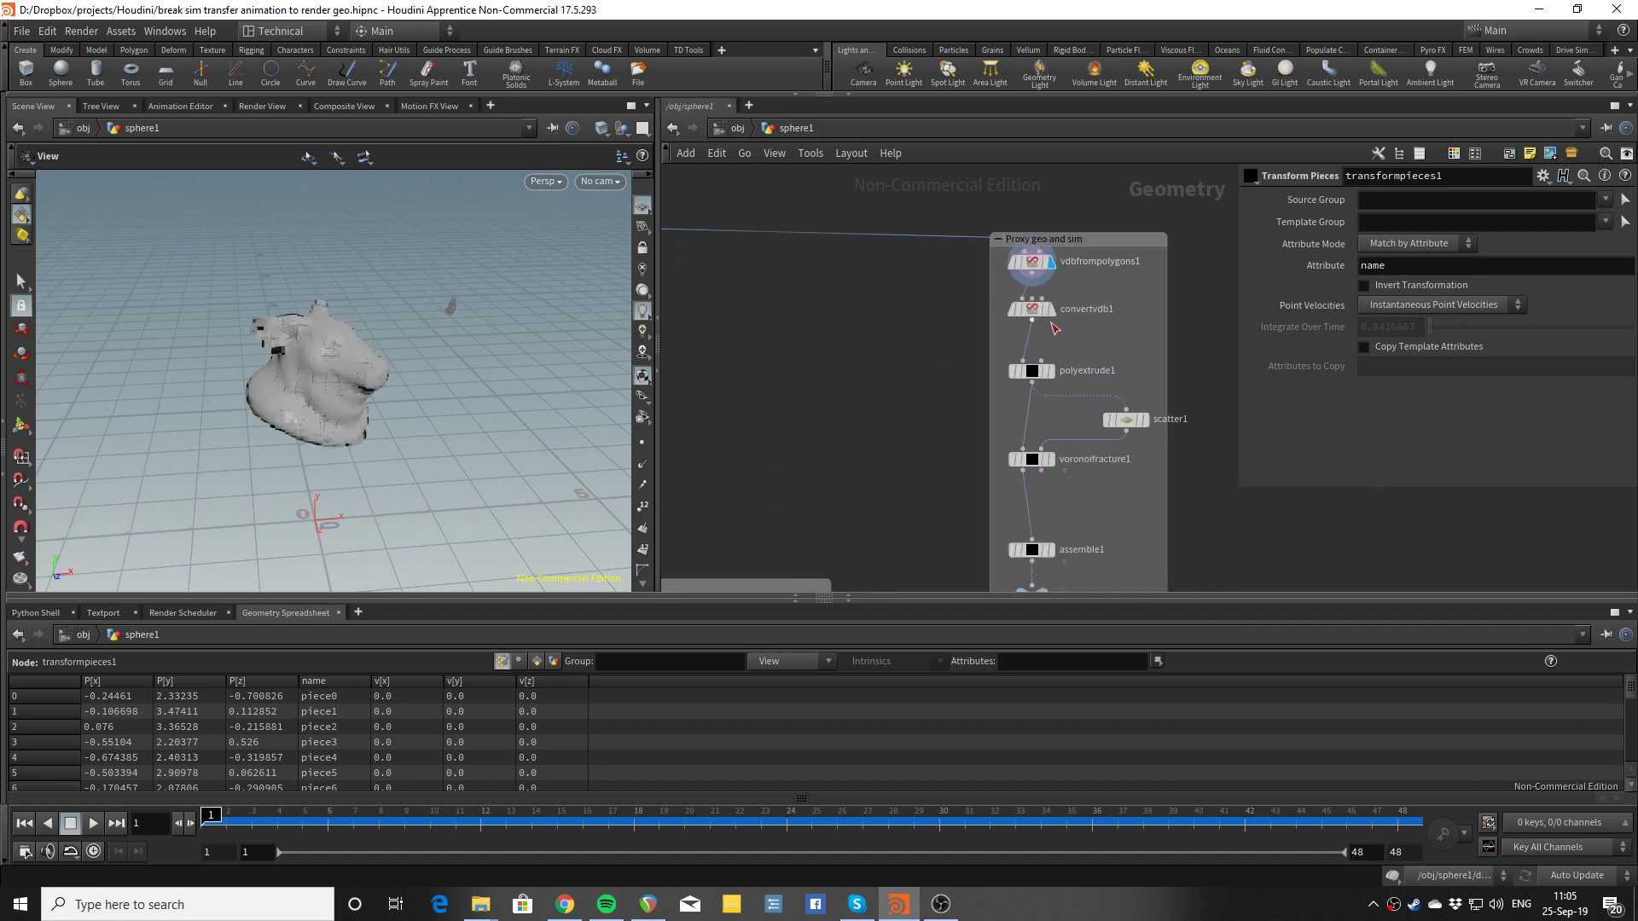
left_click(1060, 371)
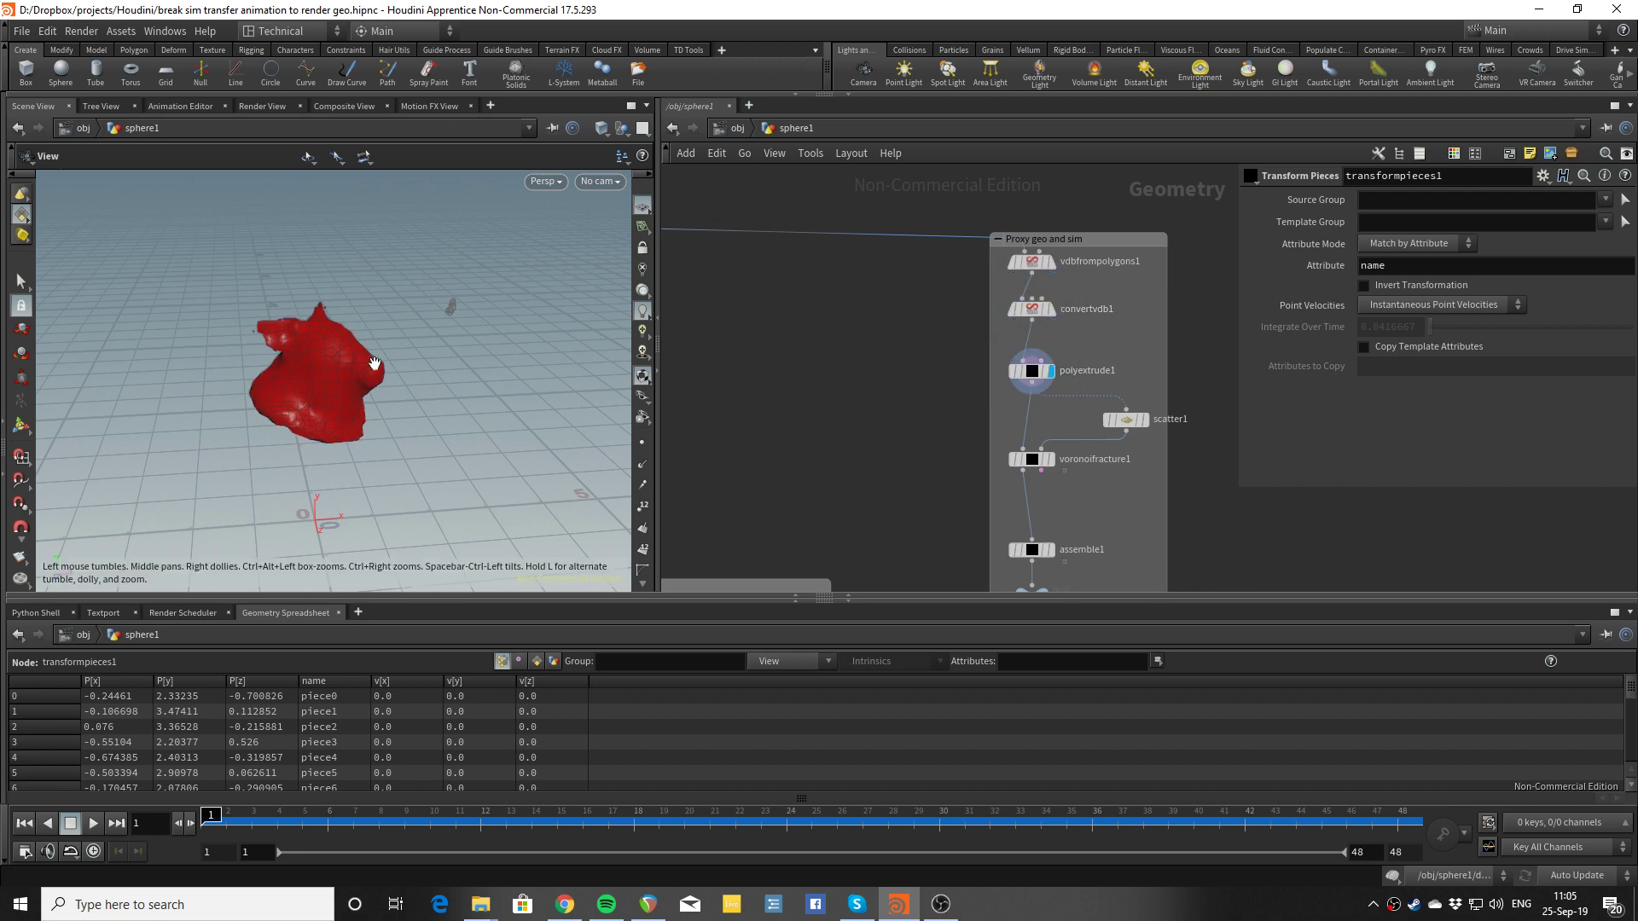
scroll(372, 366, "up", 3)
scroll(372, 366, "down", 1)
Display voronoifracture1 and inspect the fractured proxy pieces from several angles
middle_click_drag(1099, 495, 1087, 423)
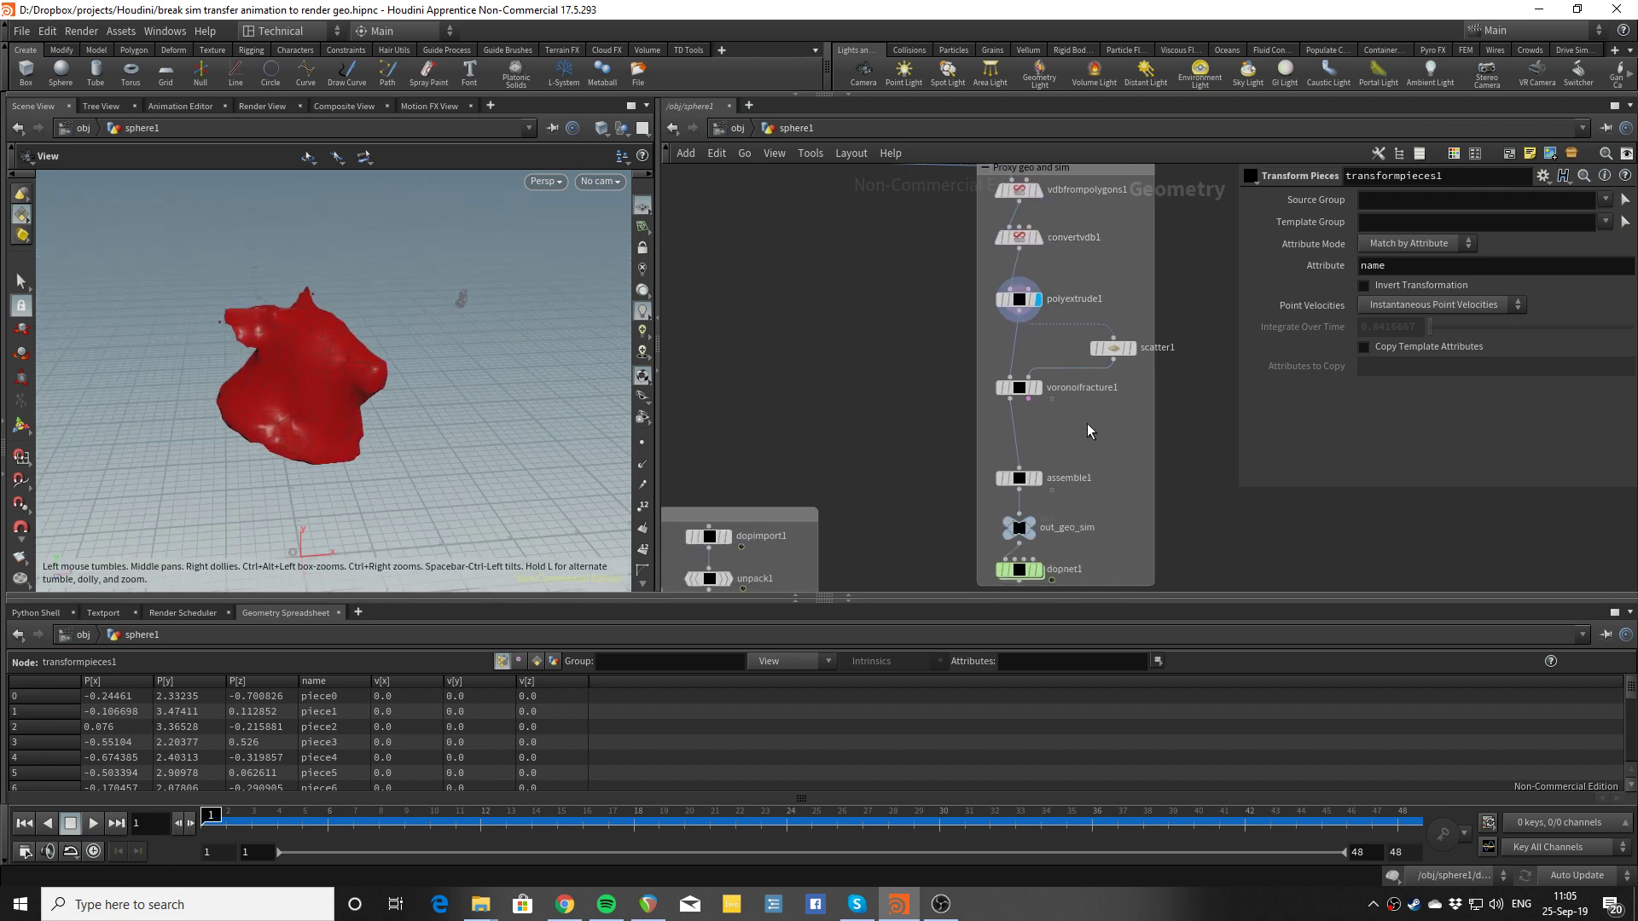
left_click(1035, 388)
left_click_drag(478, 367, 478, 435)
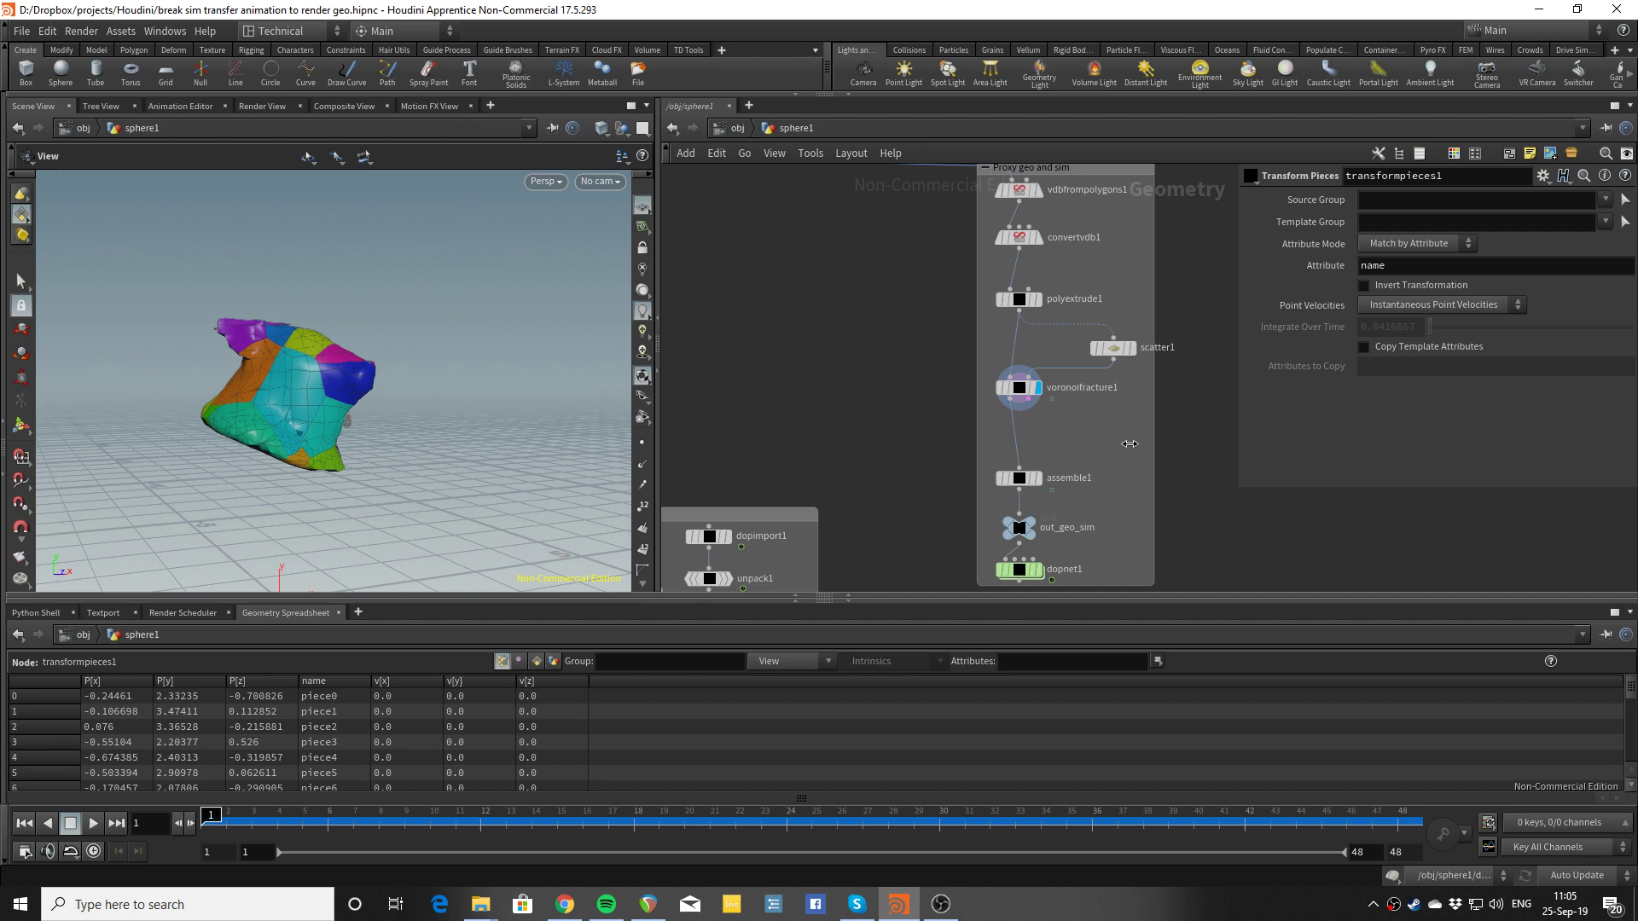
mouse_move(1083, 460)
middle_mouse_down()
mouse_move(1083, 382)
mouse_move(1073, 478)
middle_mouse_up()
scroll(1079, 375, "up", 2)
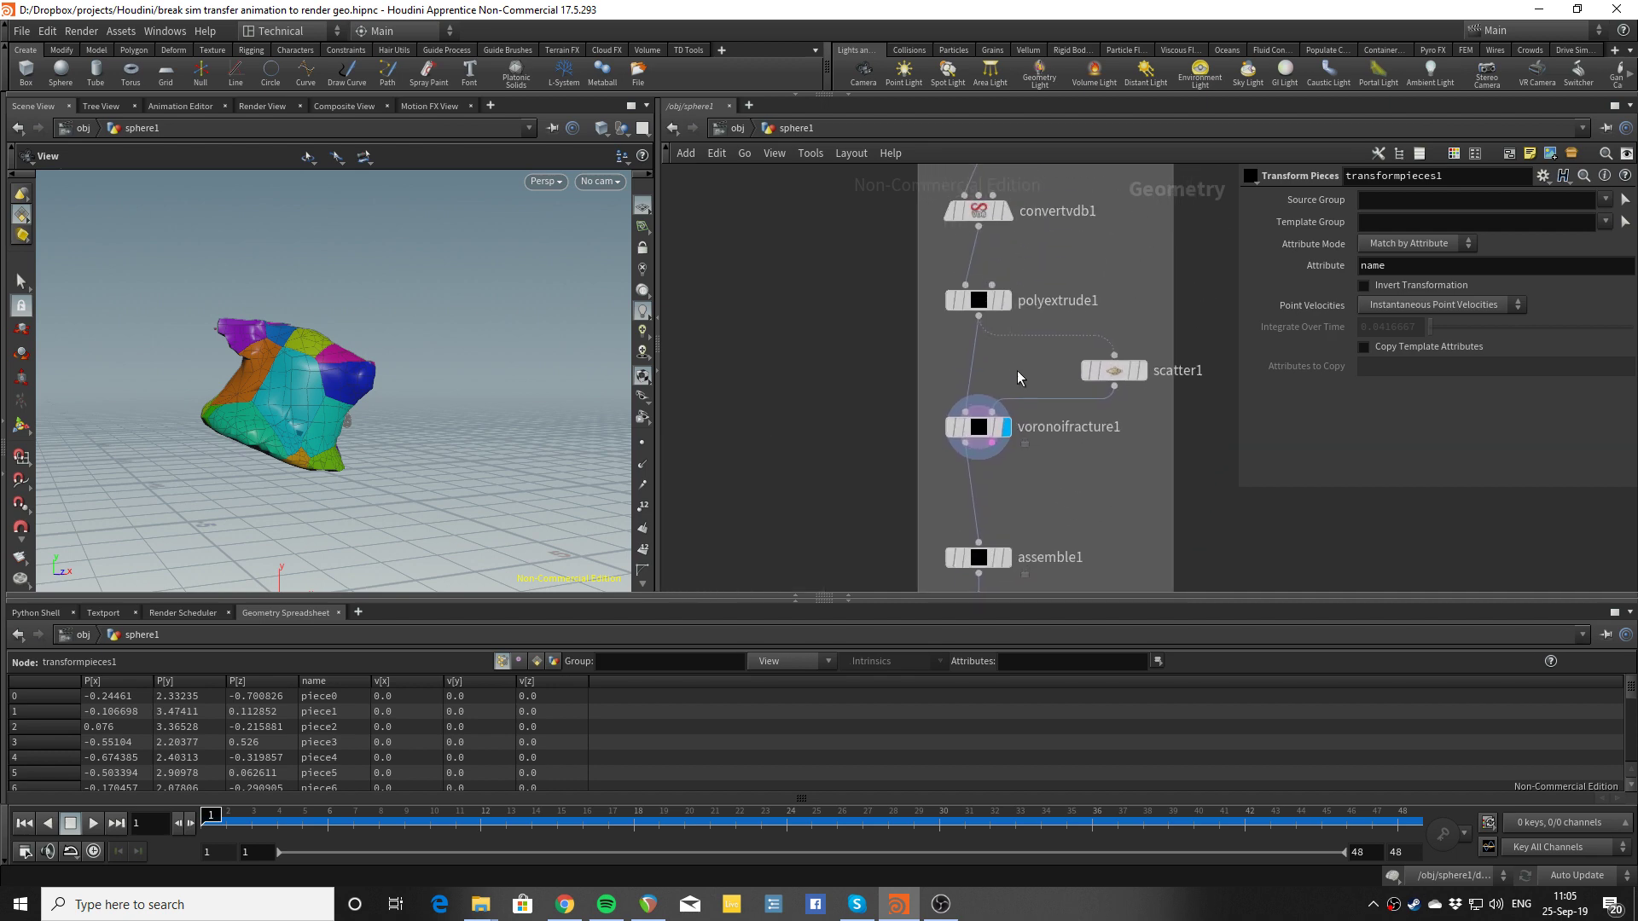
left_click_drag(393, 406, 359, 420)
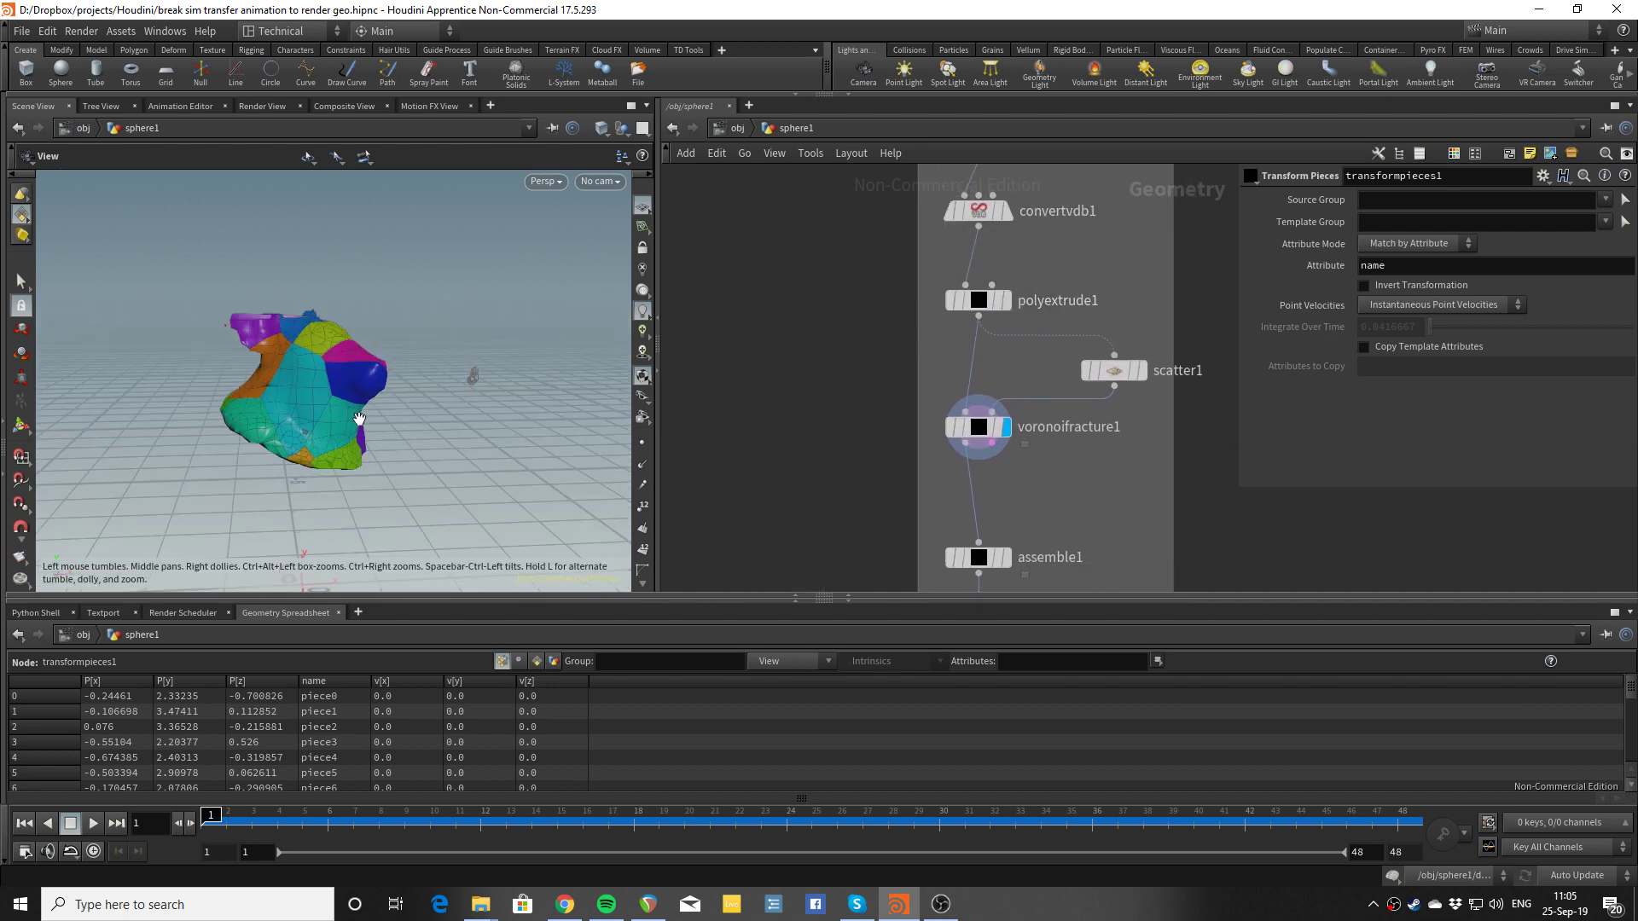
middle_click_drag(870, 278, 877, 318)
scroll(878, 318, "down", 2)
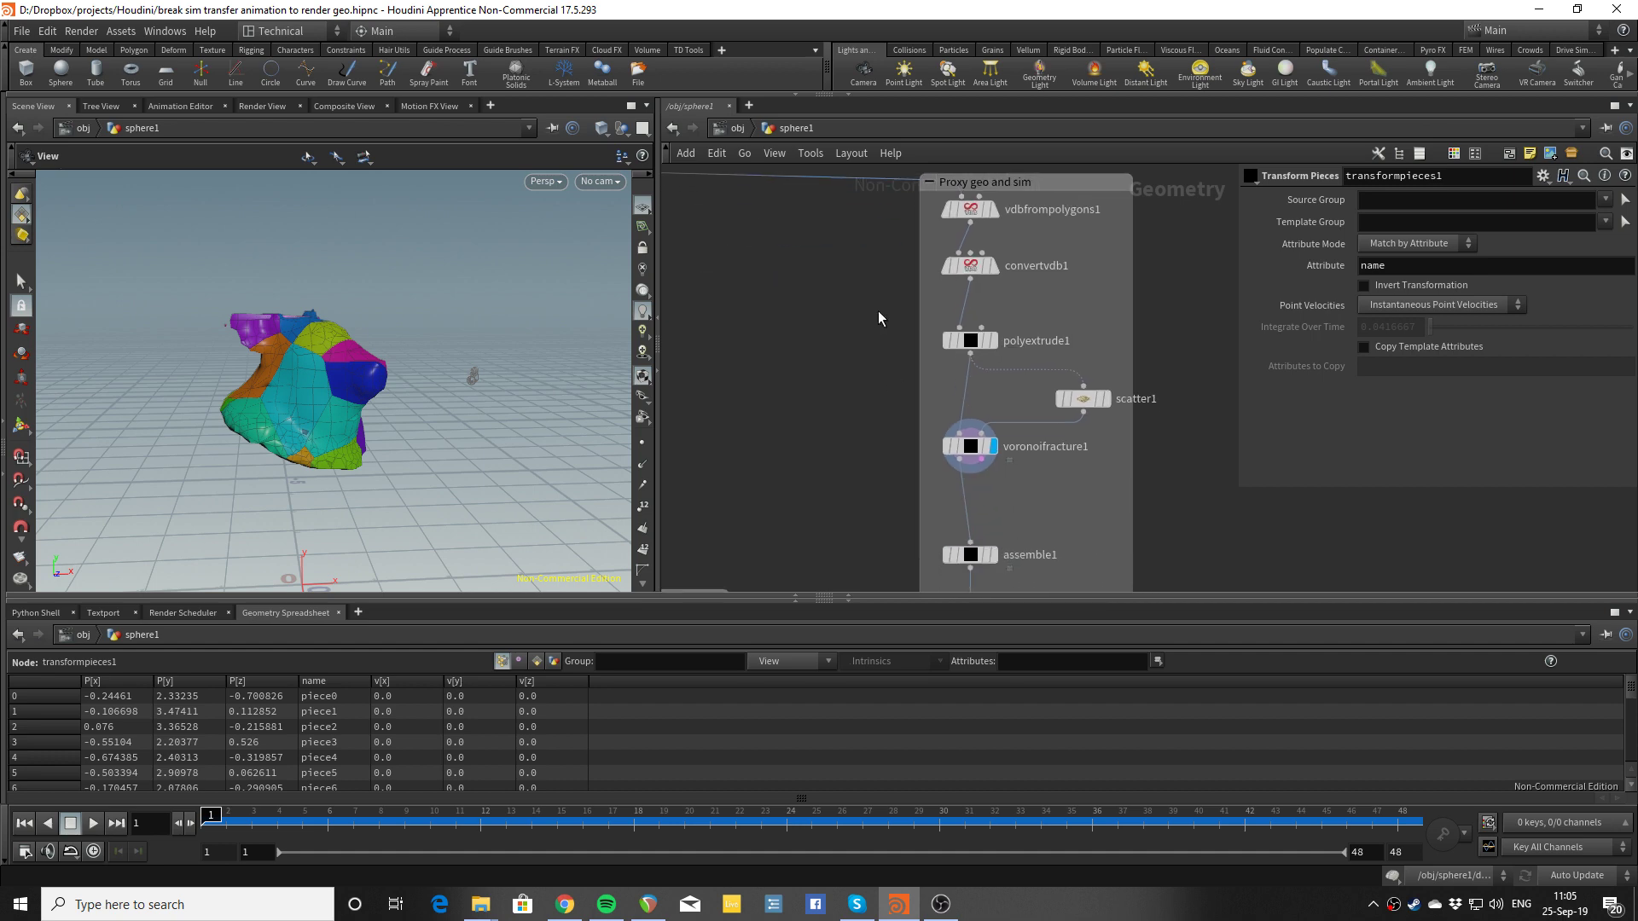
mouse_move(975, 220)
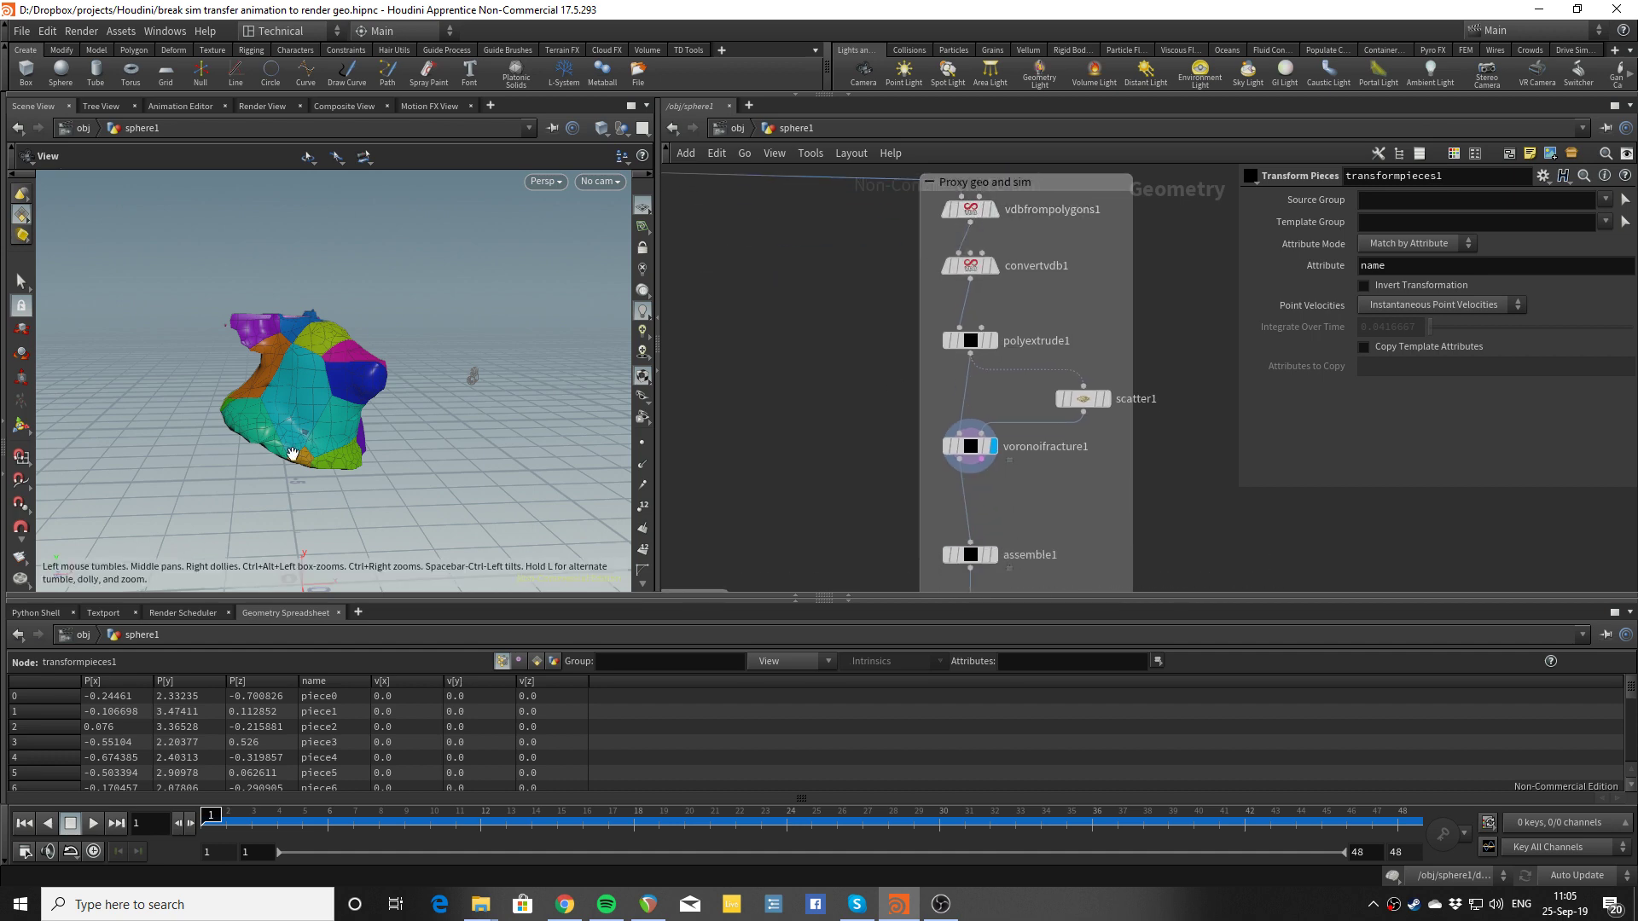
left_click_drag(392, 446, 281, 446)
middle_click_drag(1035, 357, 1037, 280)
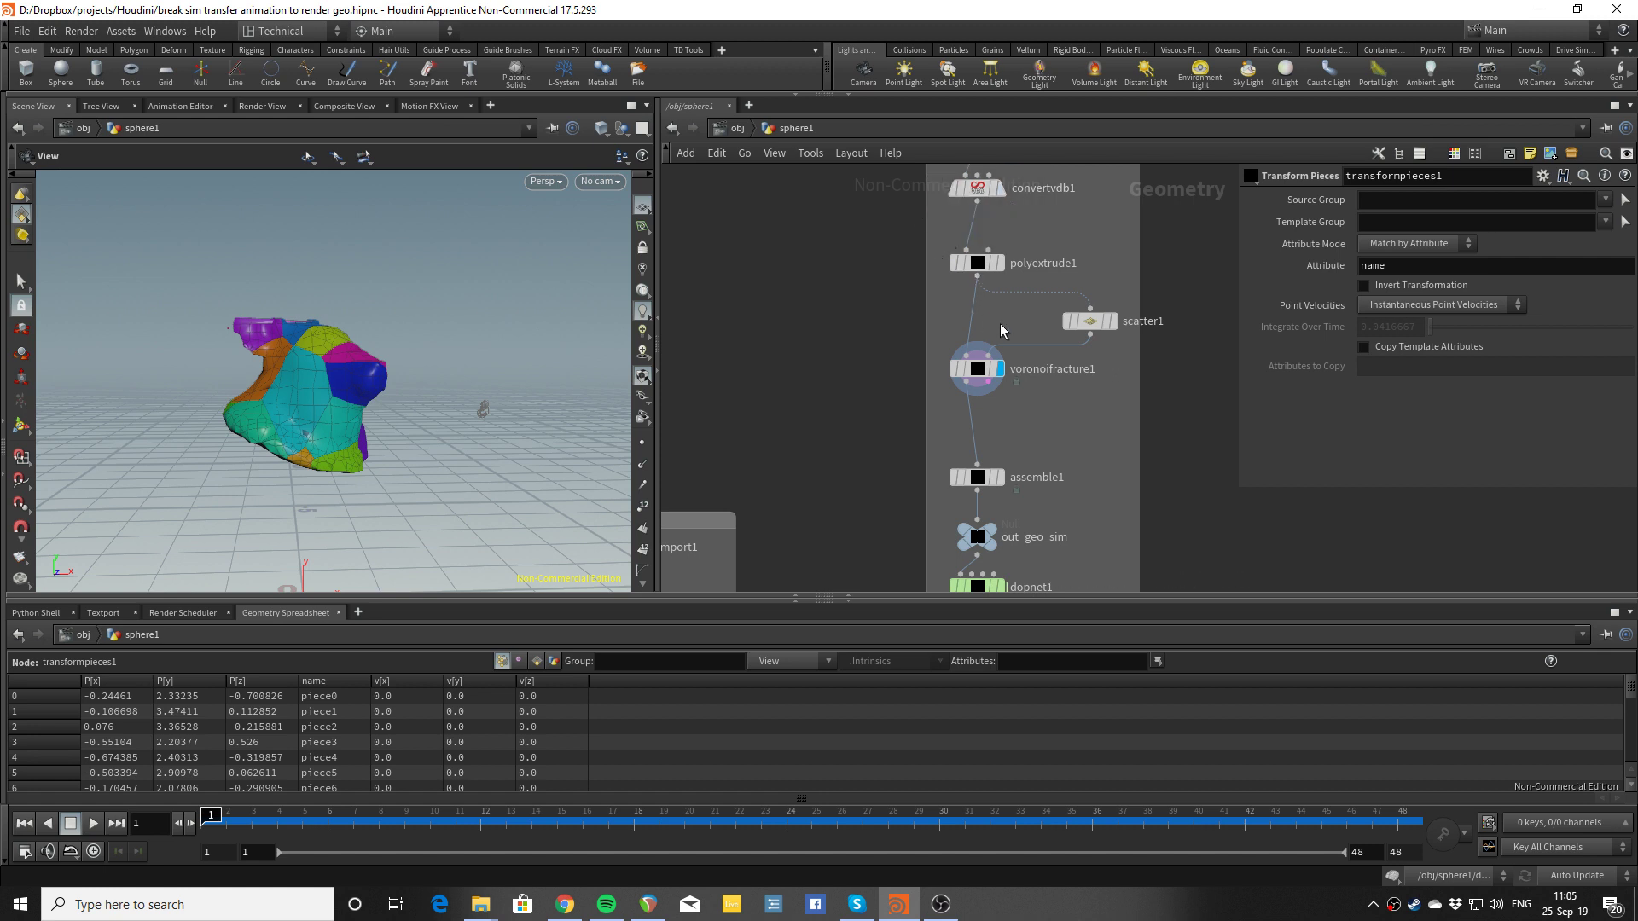
left_click_drag(424, 378, 426, 418)
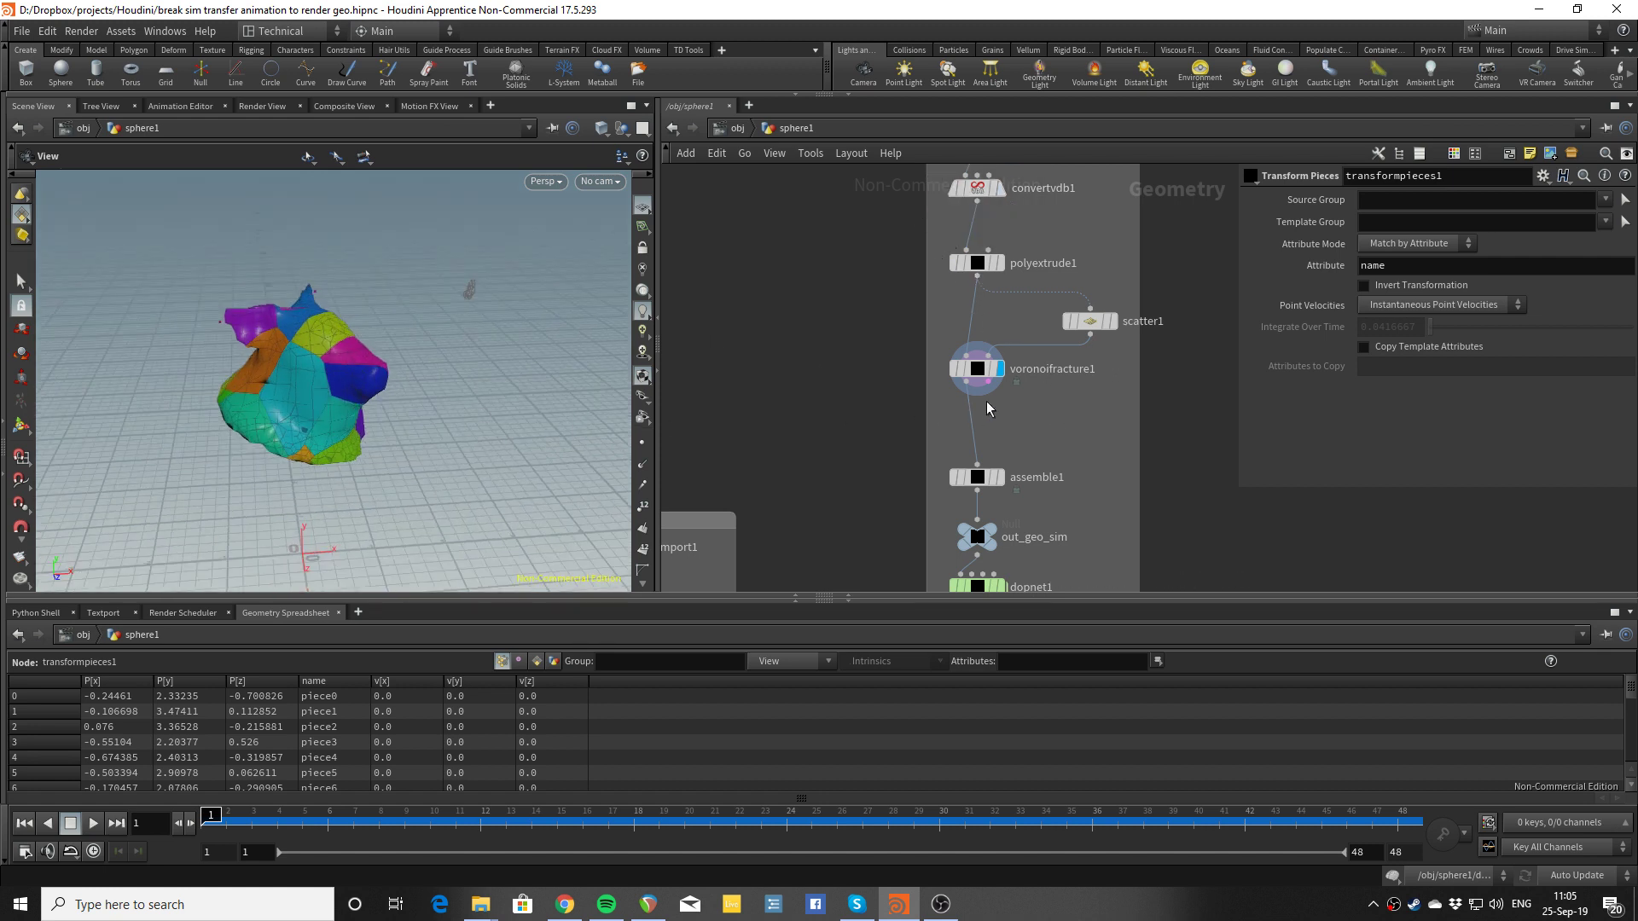
Display assemble1 and look inside the dopnet1 network before returning to the sphere1 level
middle_click_drag(1005, 419, 1002, 354)
left_click(1000, 413)
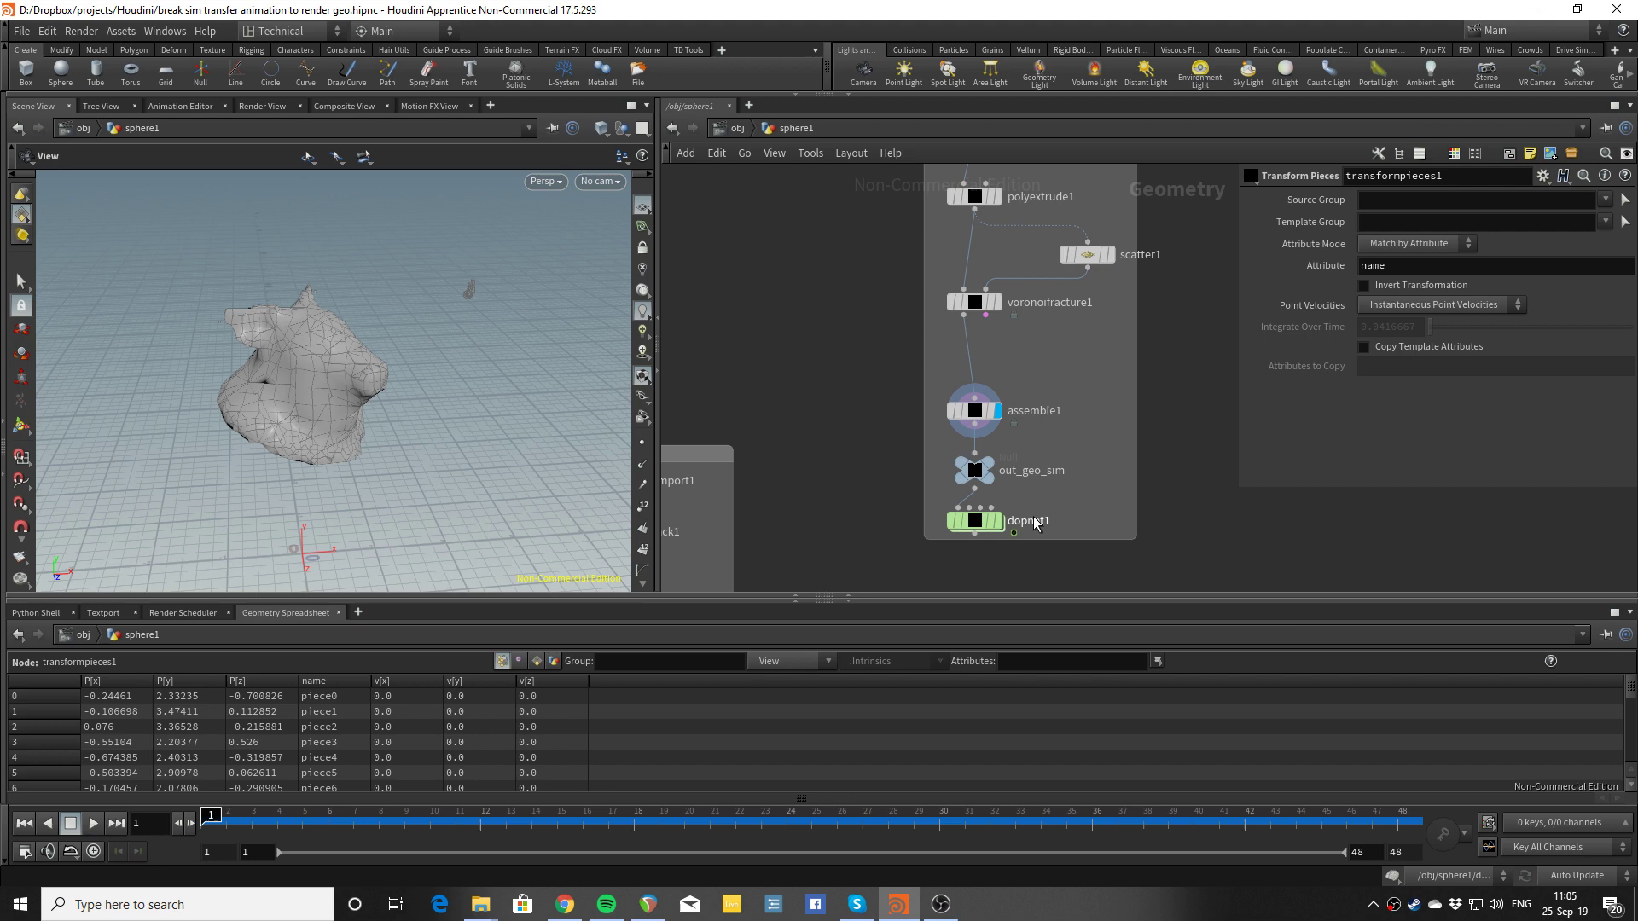
double_click(990, 524)
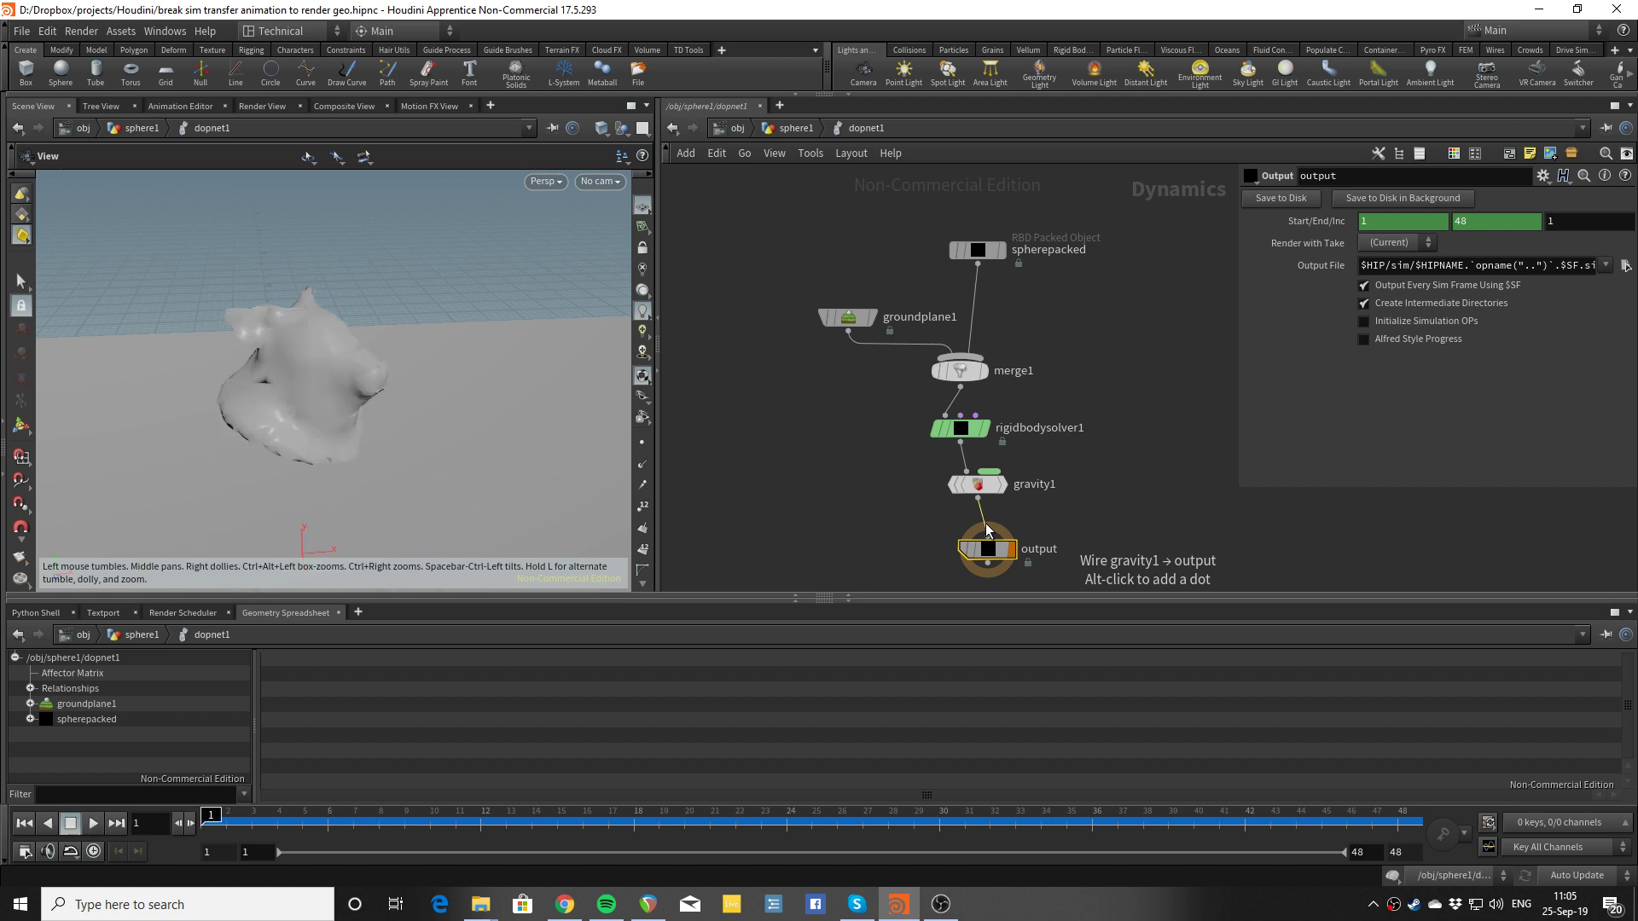
left_click(796, 128)
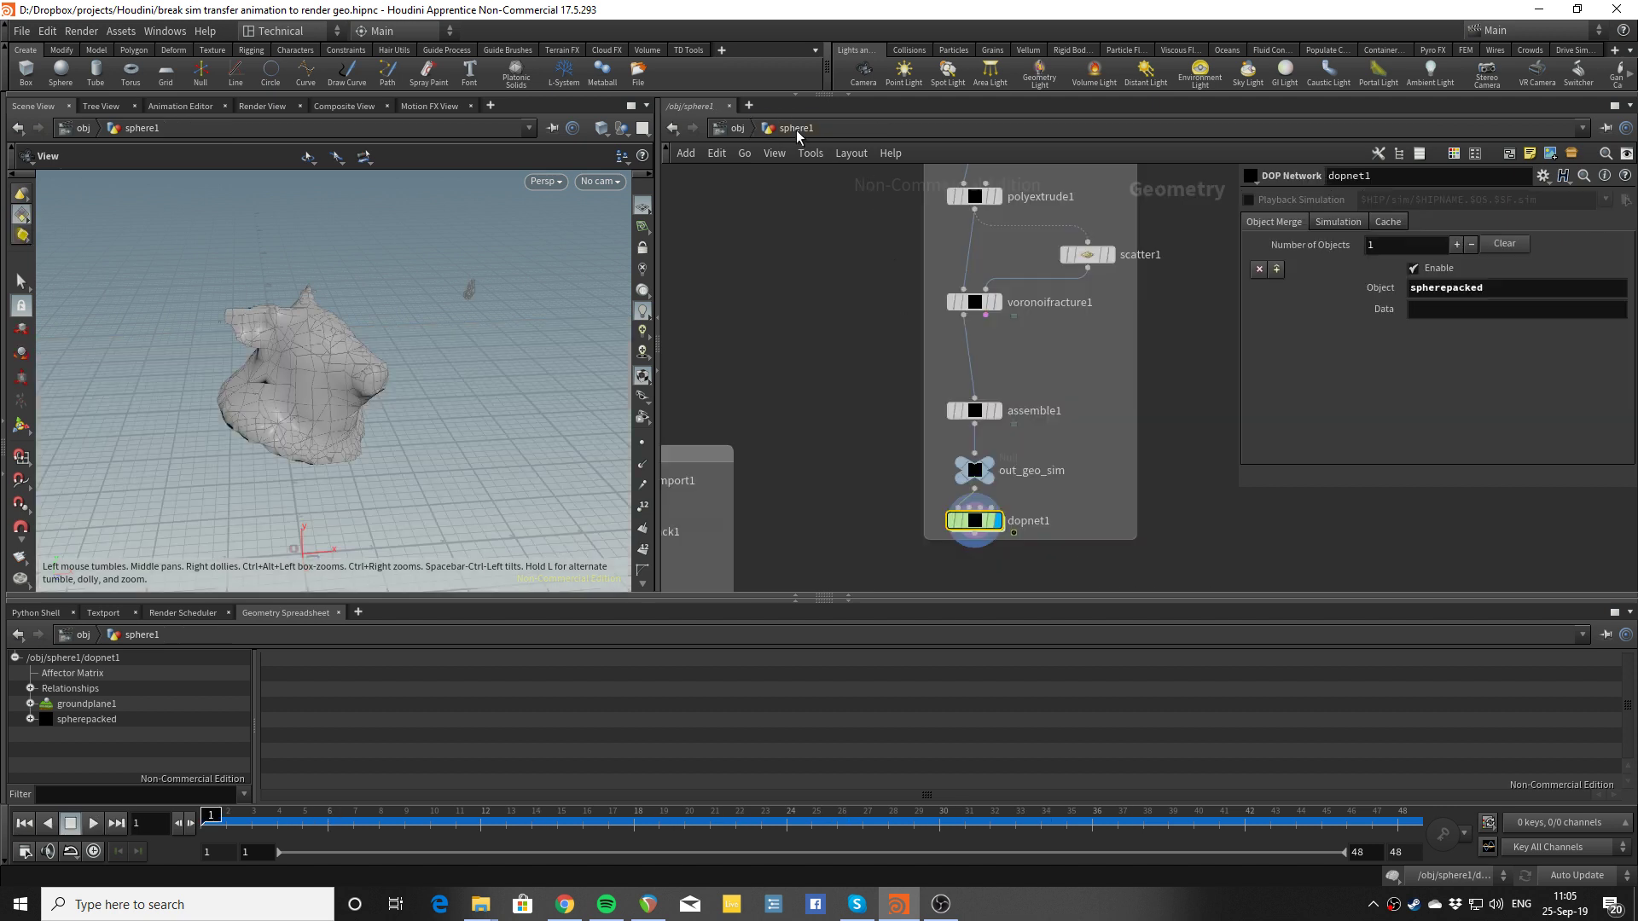
Go through the Deforming geo setup branch and display the textured pig head geometry in the viewport
middle_click_drag(880, 284, 1005, 205)
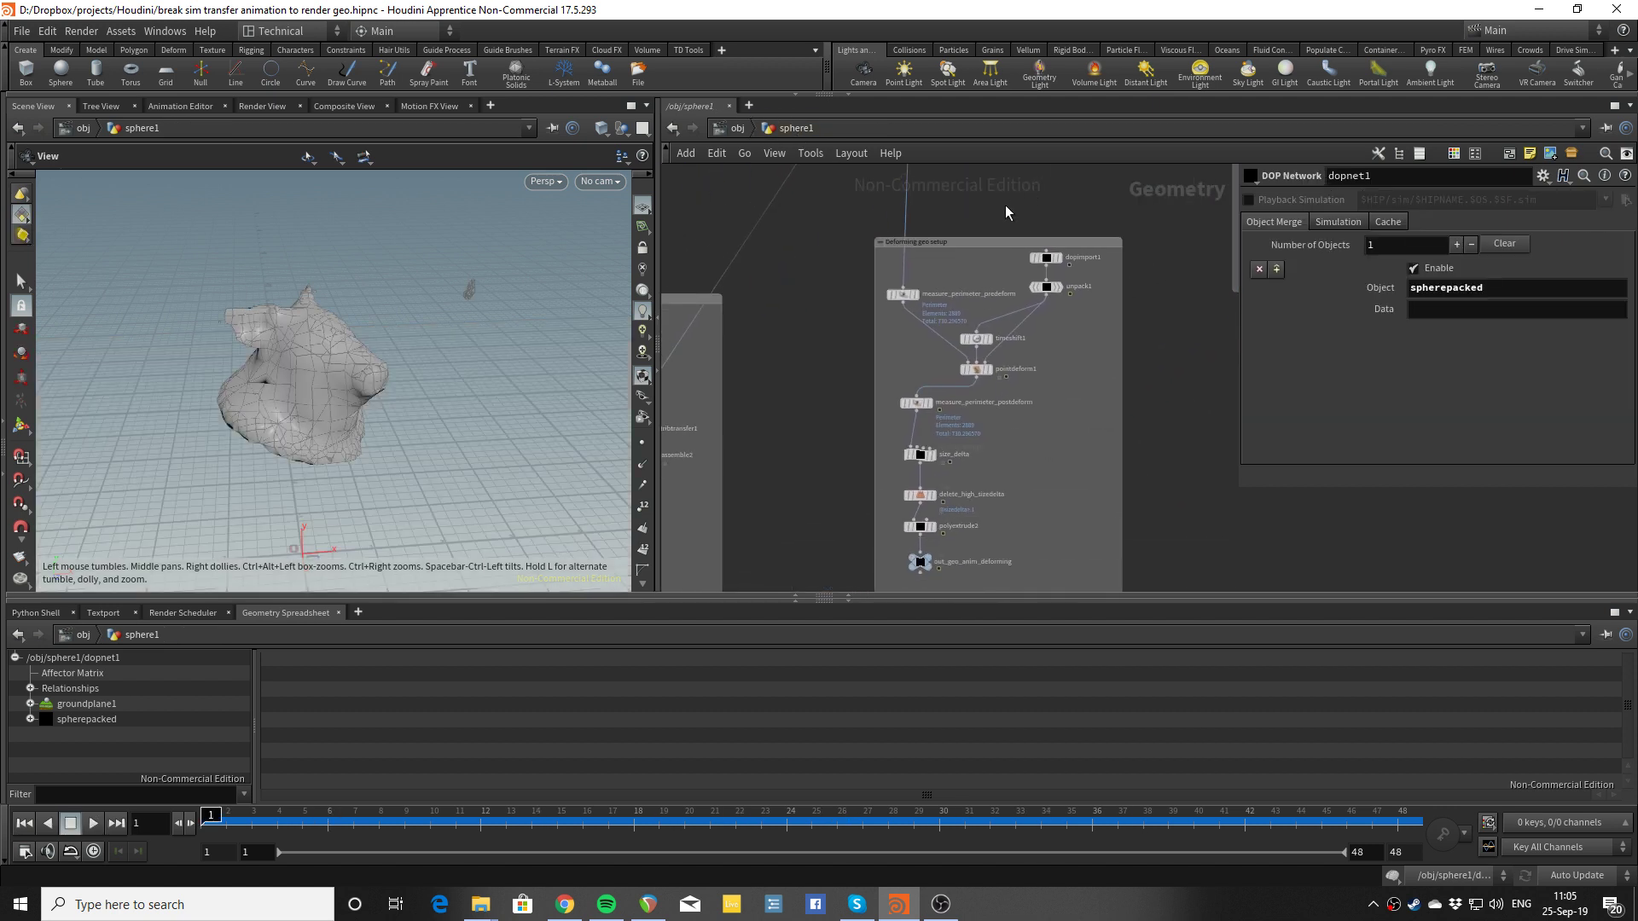
mouse_move(1078, 438)
middle_mouse_down()
mouse_move(1096, 356)
mouse_move(1011, 455)
mouse_move(1072, 457)
middle_mouse_up()
scroll(1053, 370, "up", 1)
scroll(990, 409, "down", 3)
scroll(1053, 441, "up", 3)
middle_click_drag(1155, 414, 905, 484)
left_click(901, 489)
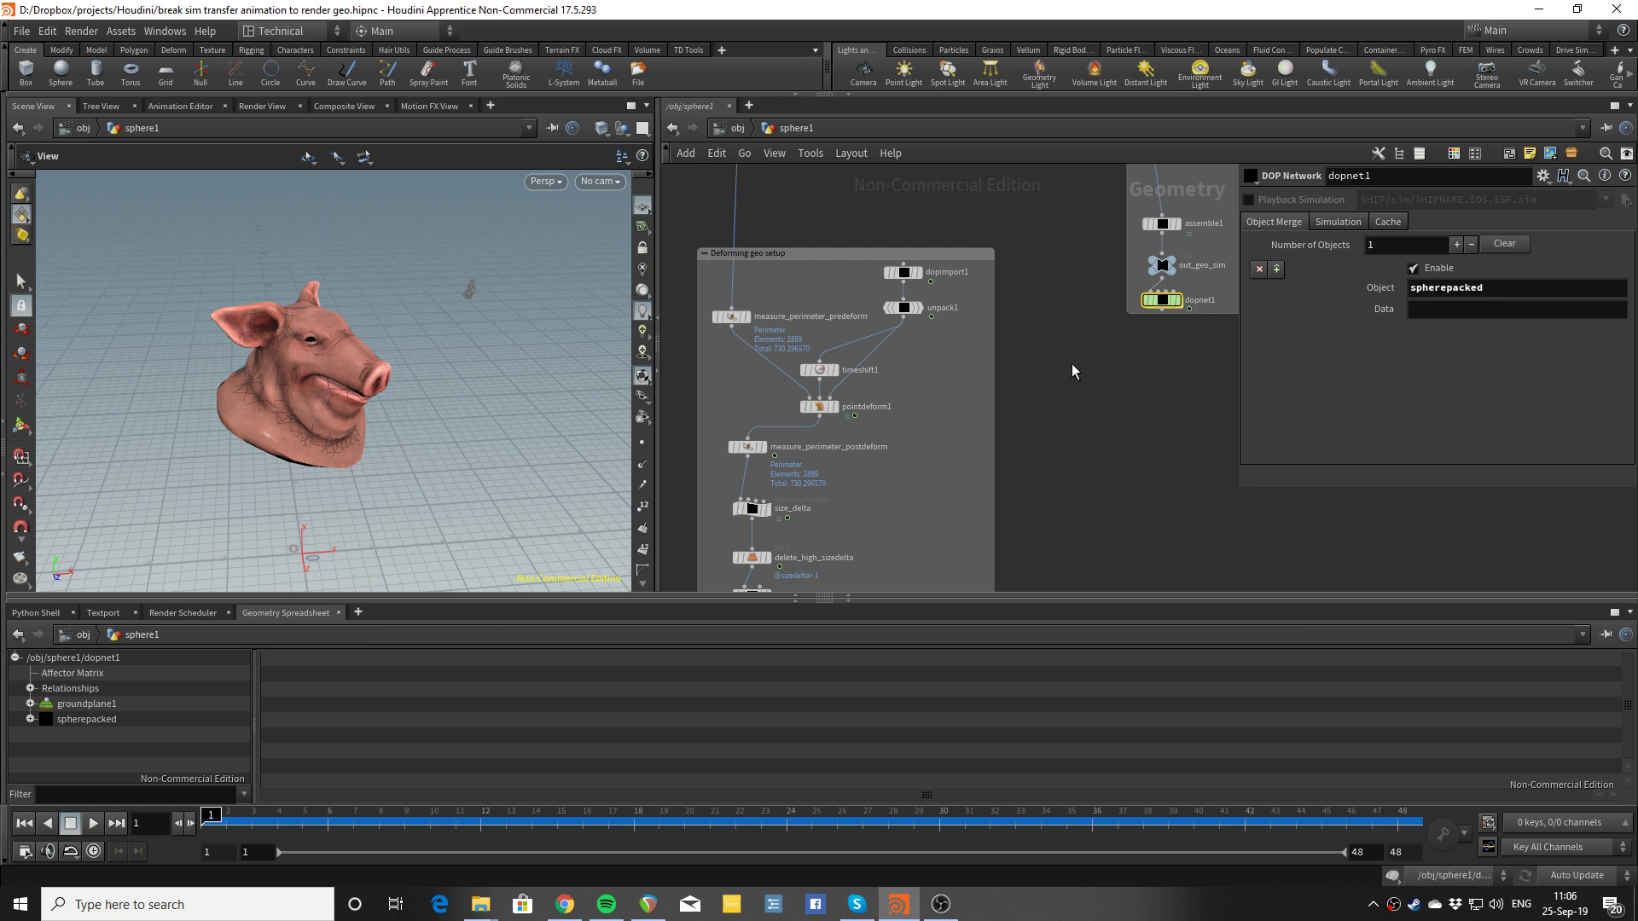
Examine the end of the proxy simulation chain and the nodes feeding pointdeform1 in the Deforming geo setup
middle_click_drag(1072, 364, 978, 474)
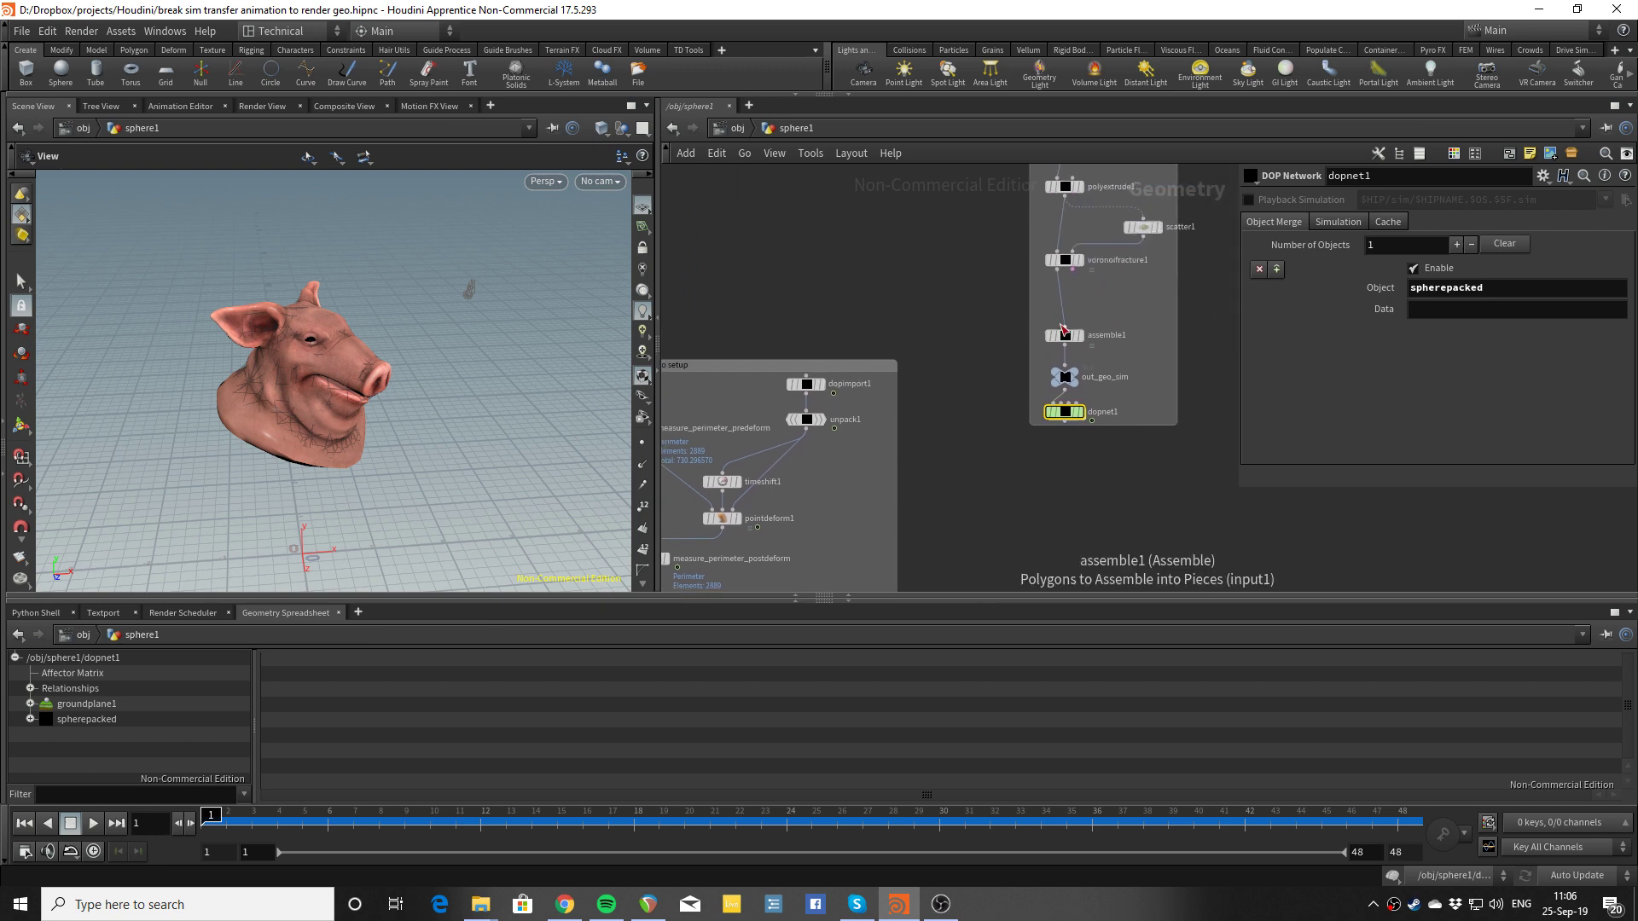
scroll(1085, 333, "up", 3)
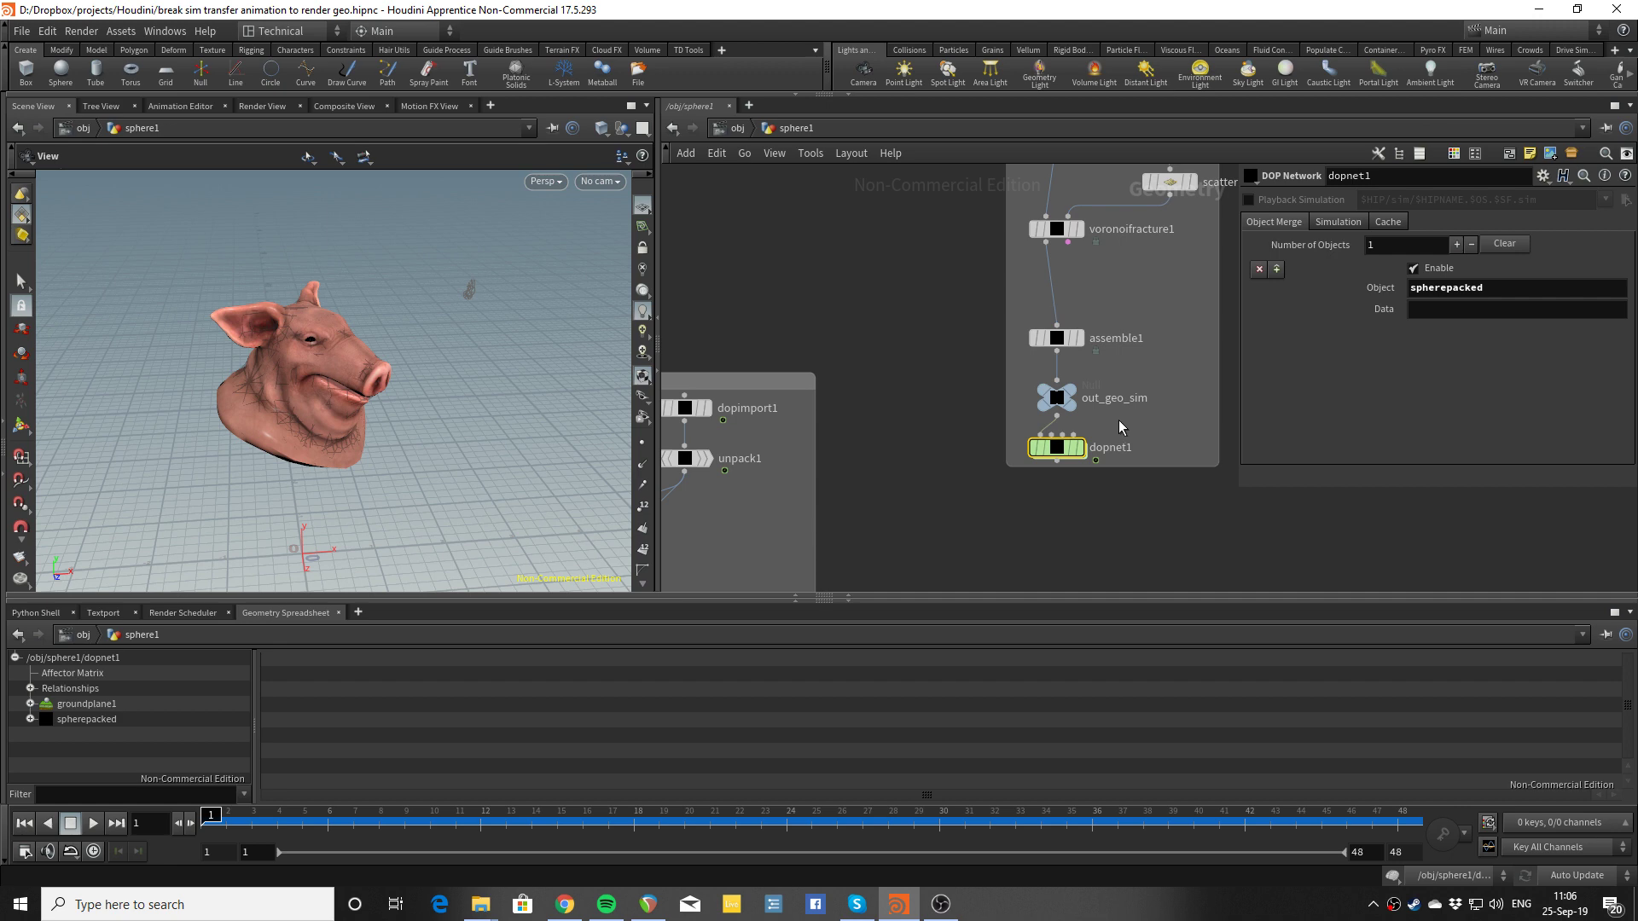
middle_click_drag(893, 497, 1075, 454)
middle_click_drag(1002, 534, 1052, 433)
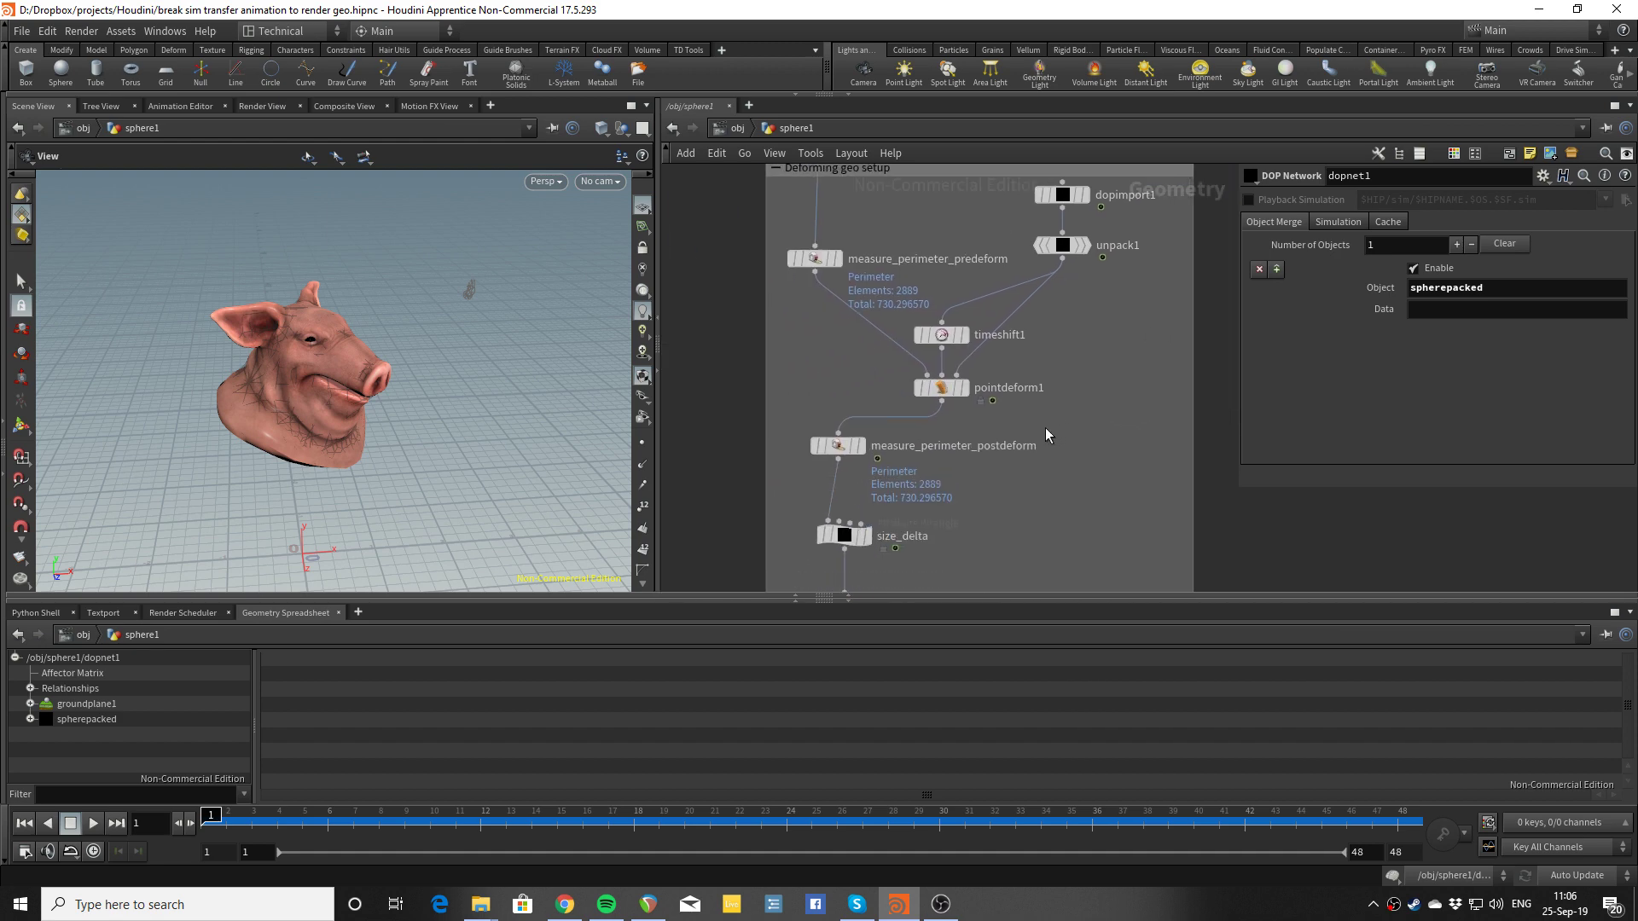
middle_click_drag(1040, 503, 1039, 485)
middle_click_drag(1075, 420, 1052, 507)
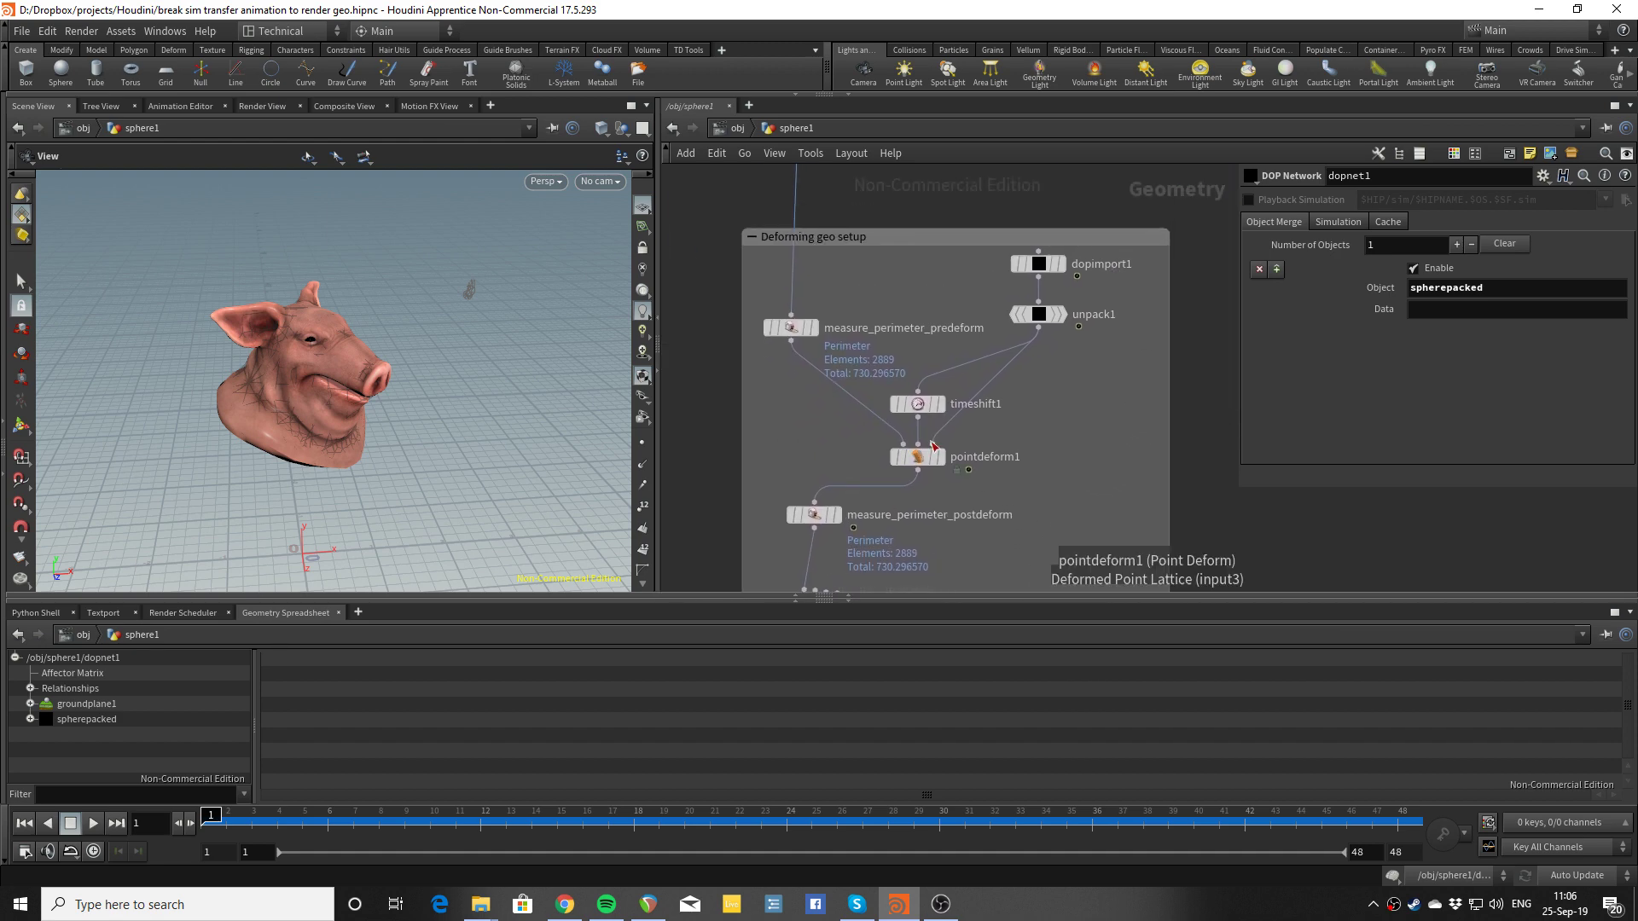
Display pointdeform1, play the deformed animation, and scrub the timeline to frame 14
left_click(948, 461)
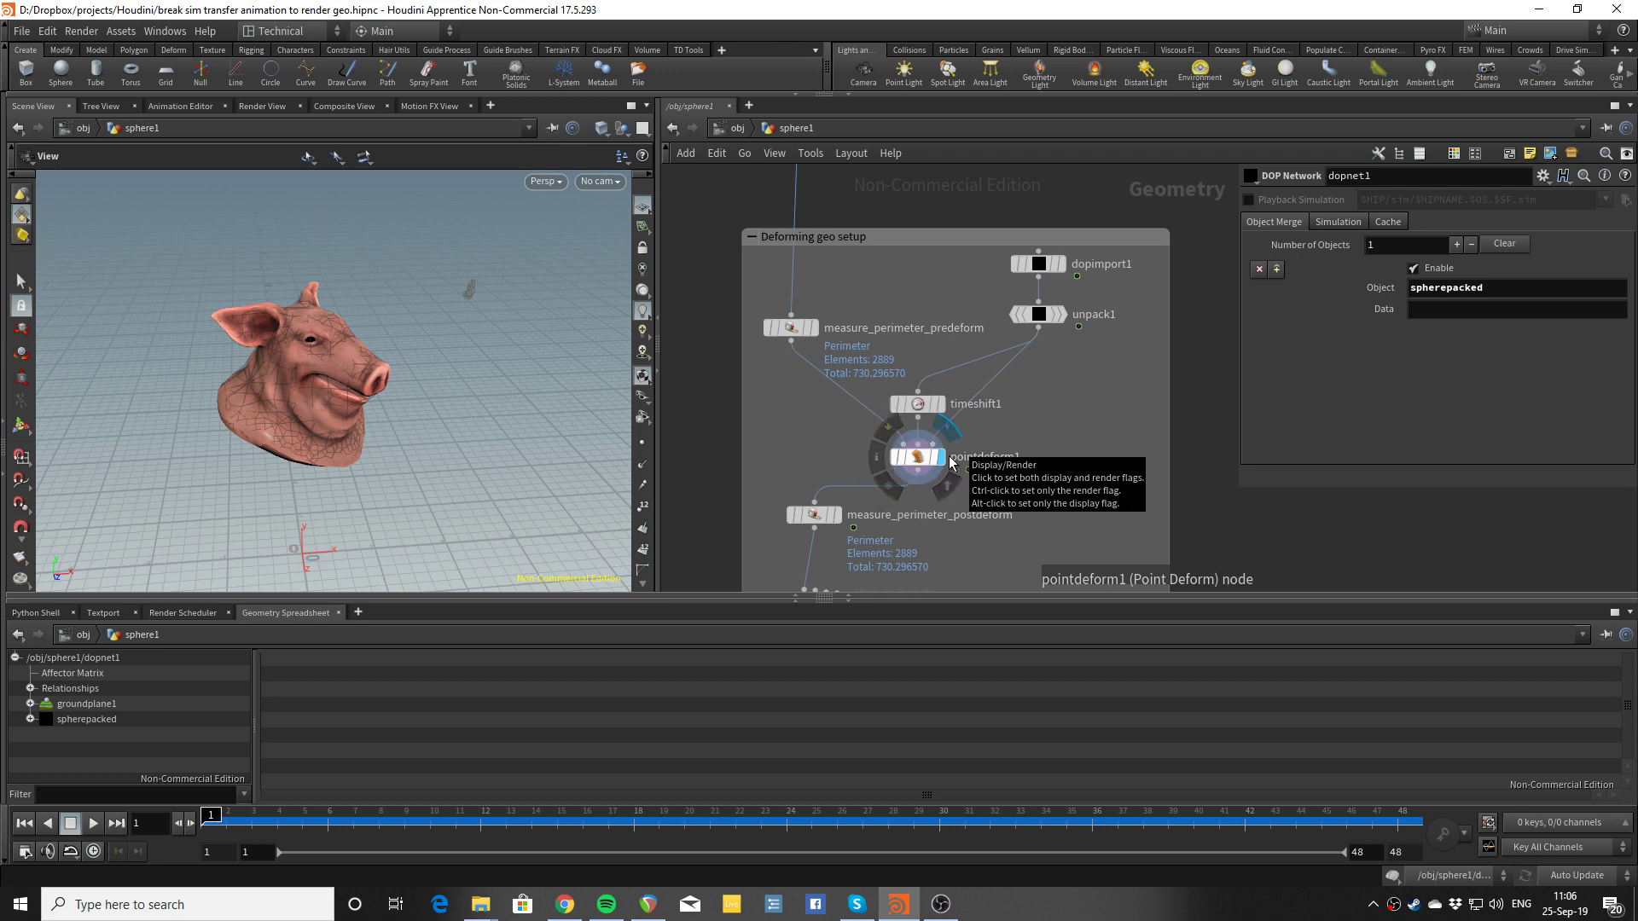
key("Up")
key("Up")
key("Left")
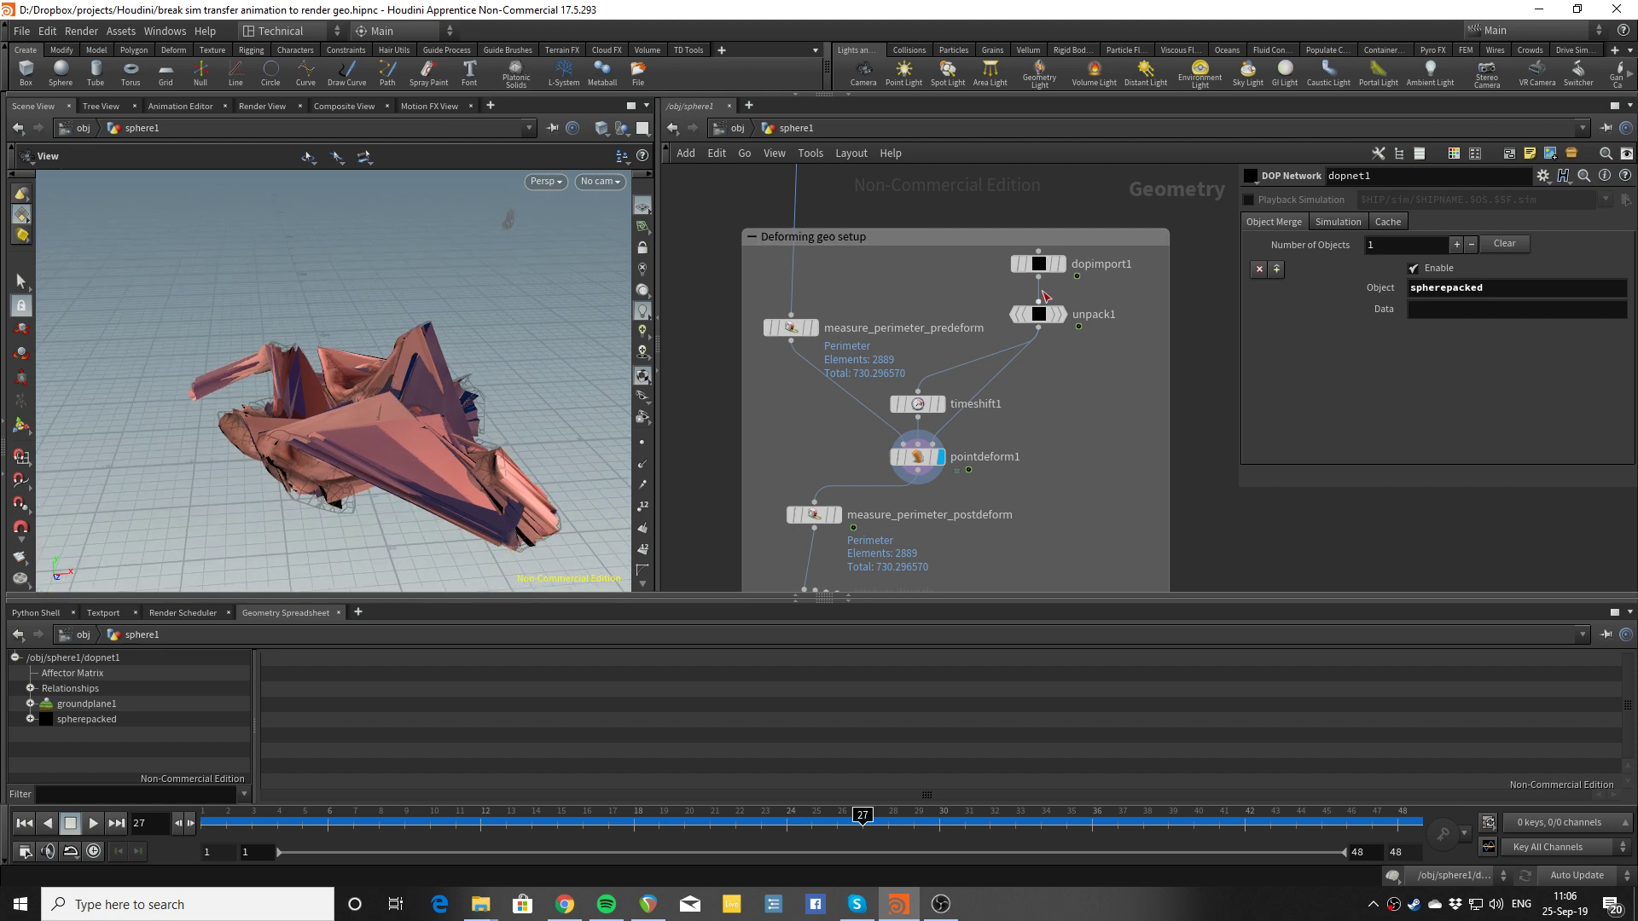
left_click_drag(730, 824, 533, 840)
Inspect the parameters of unpack1, timeshift1 and pointdeform1 in the Deforming geo setup
mouse_move(1067, 302)
scroll(1066, 299, "up", 1)
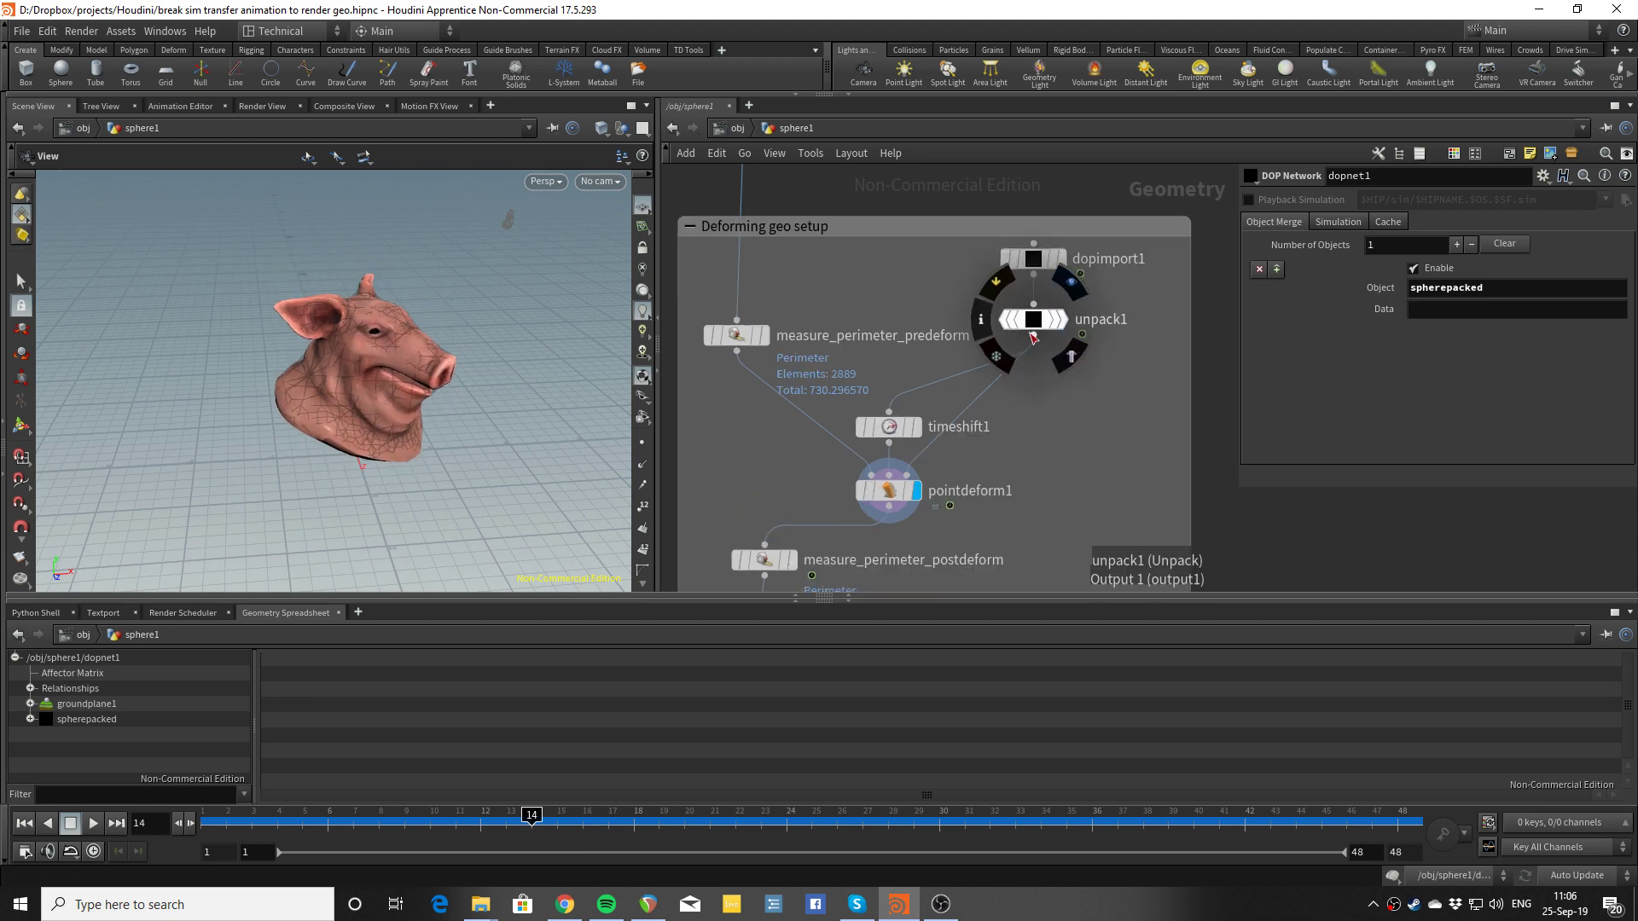
left_click(1041, 329)
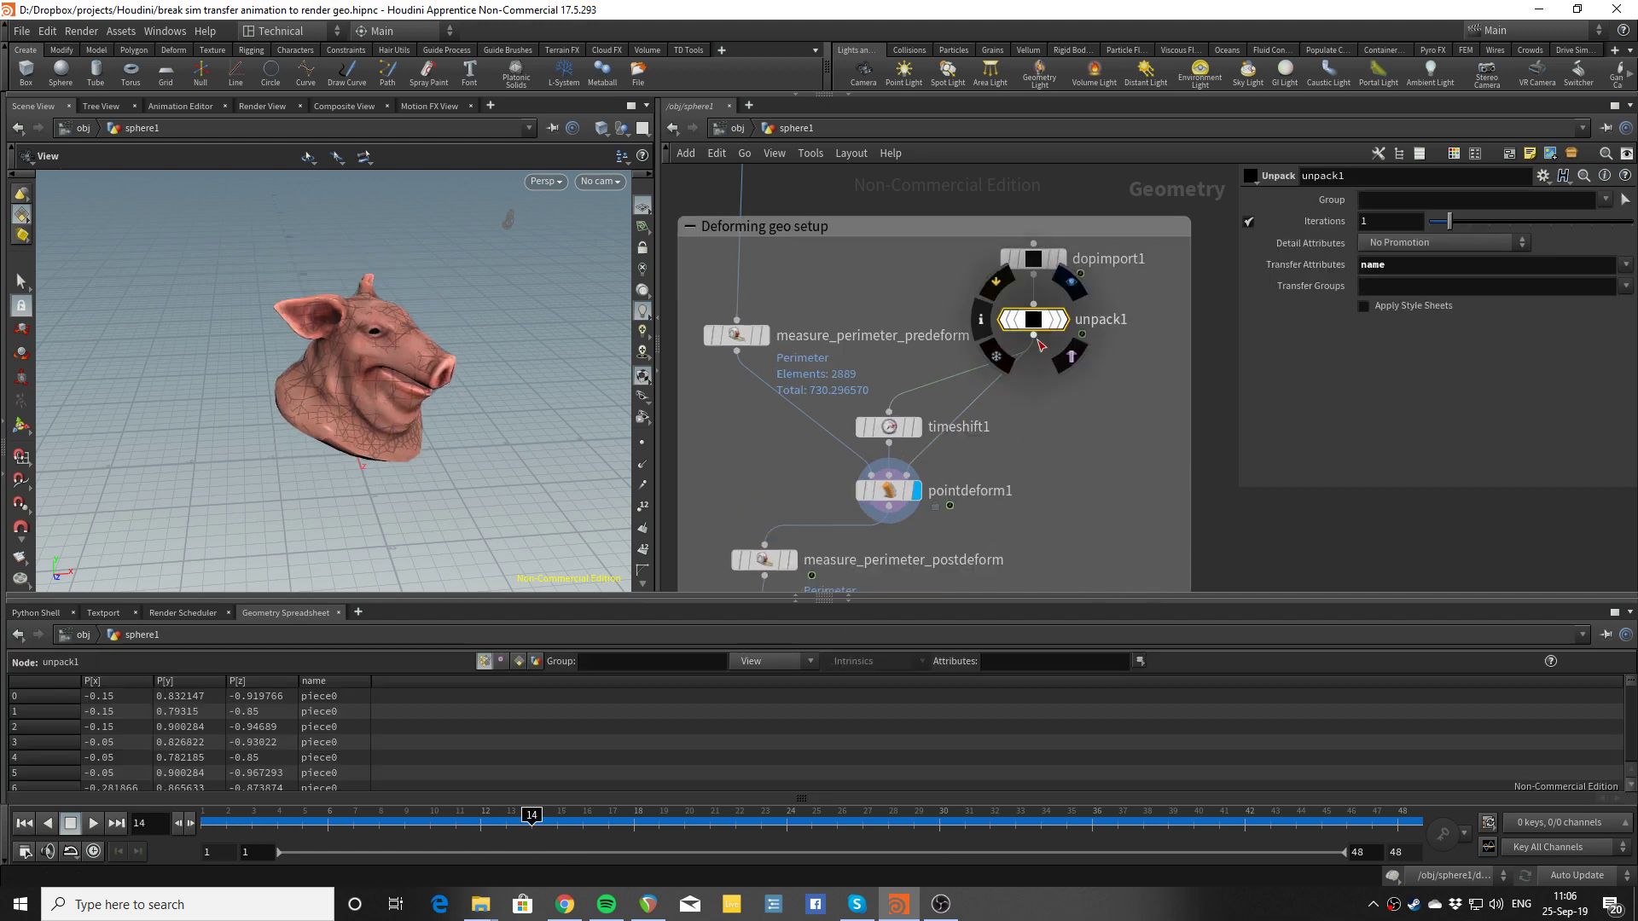
middle_click_drag(1021, 459, 1067, 436)
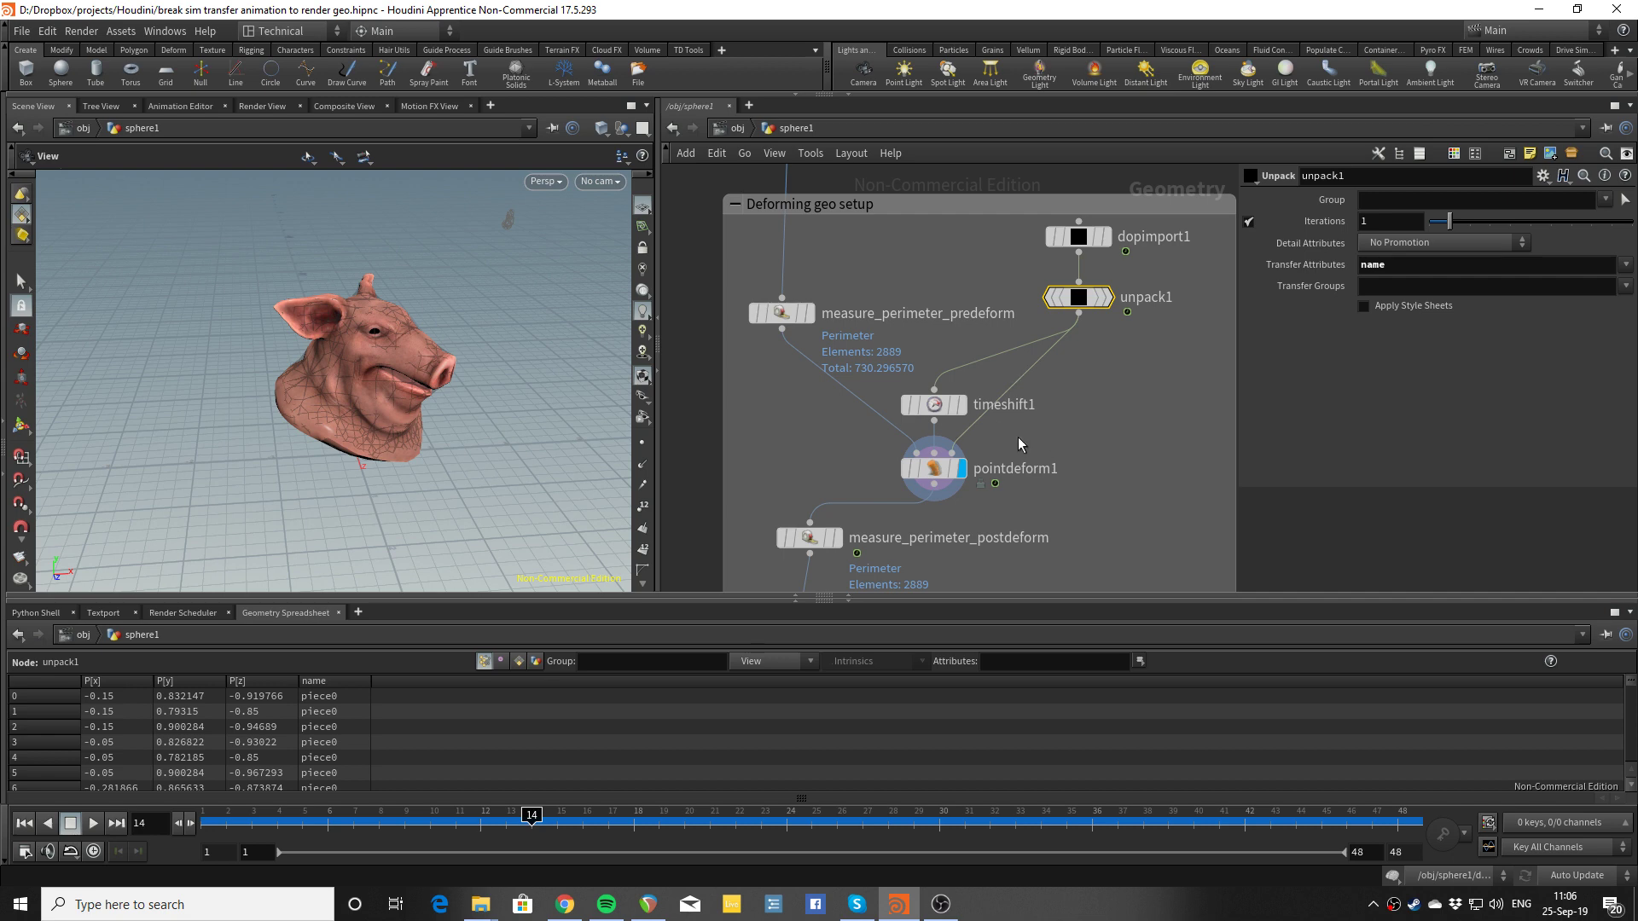
left_click(943, 407)
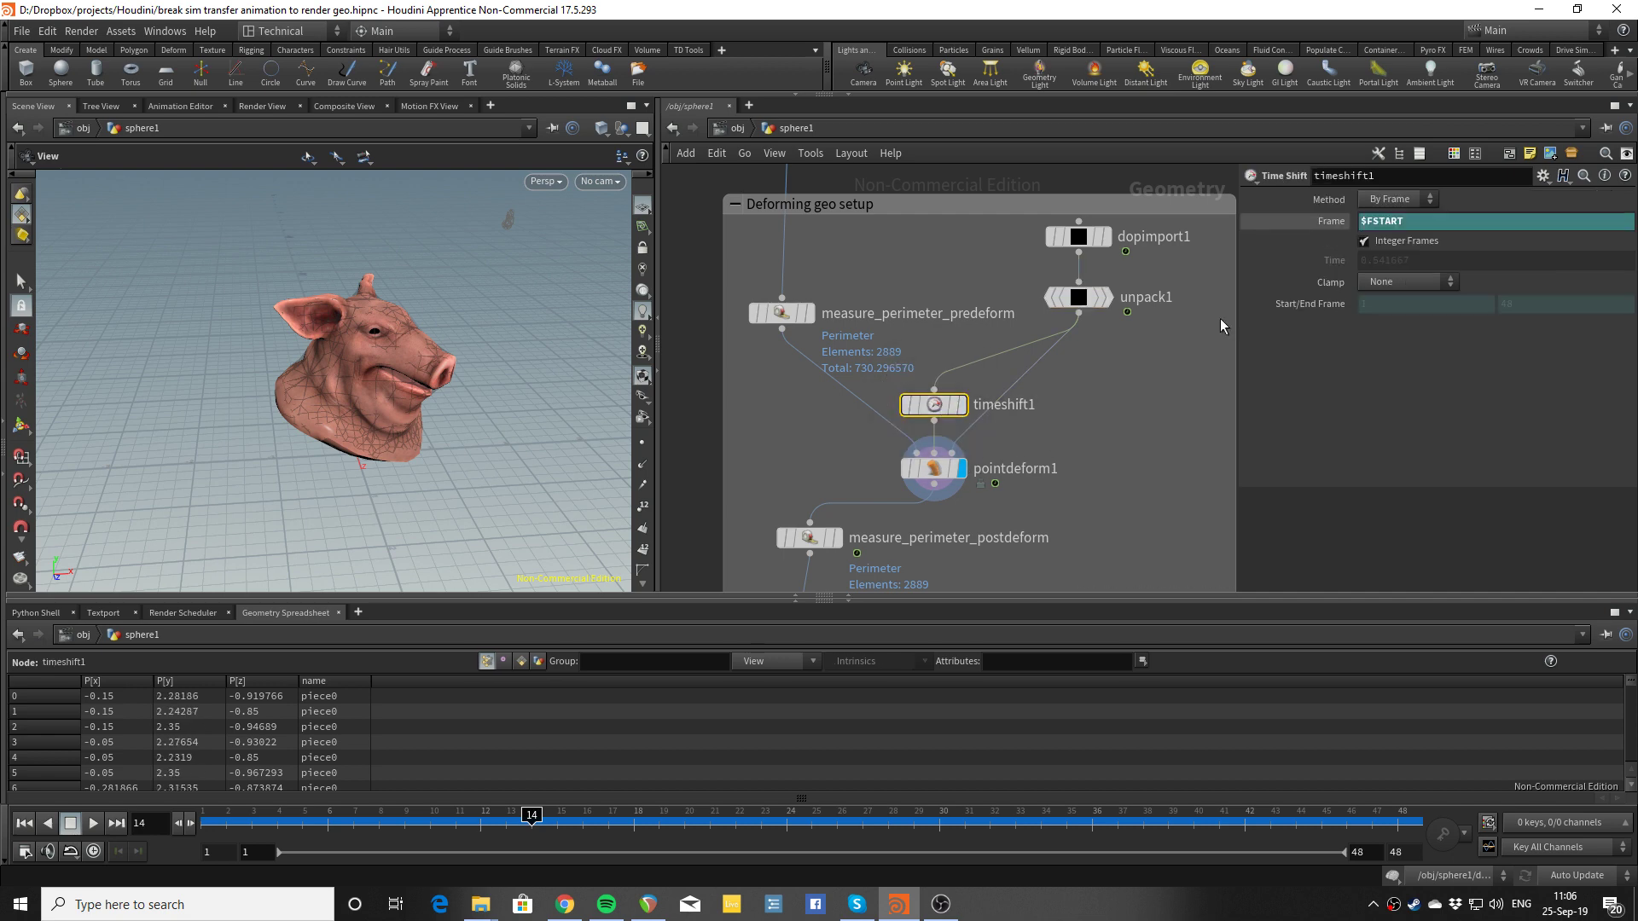
left_click(936, 477)
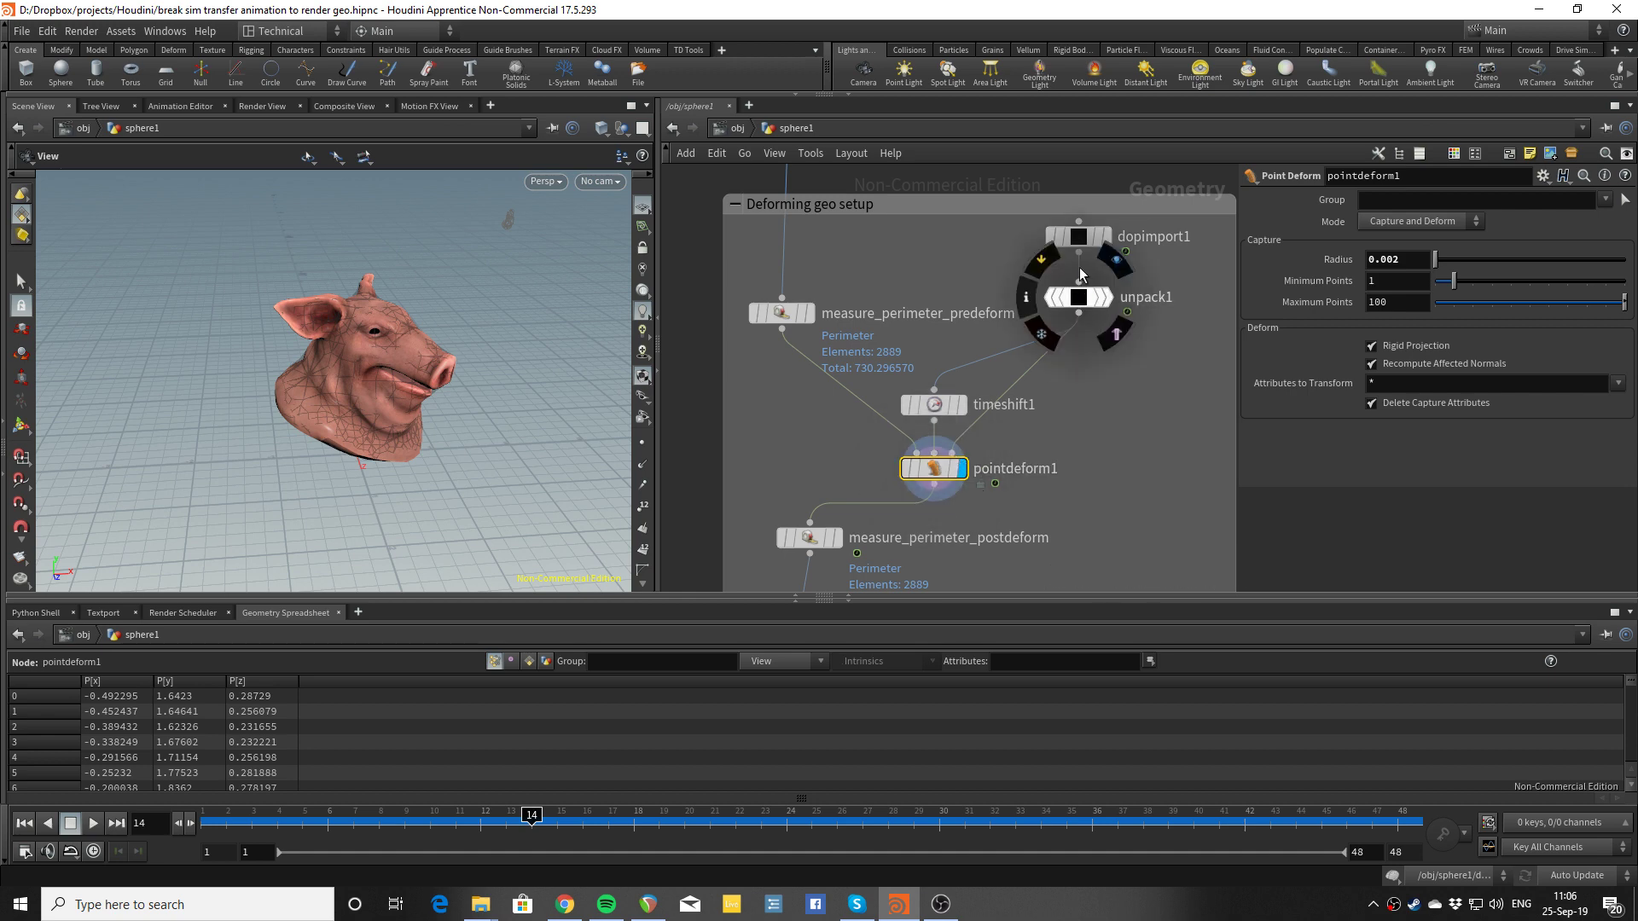
Scrub the deformed animation to frame 28, inspect the stretched geometry around it, and set the timeline to frame 21
mouse_move(1089, 239)
scroll(1048, 541, "down", 1)
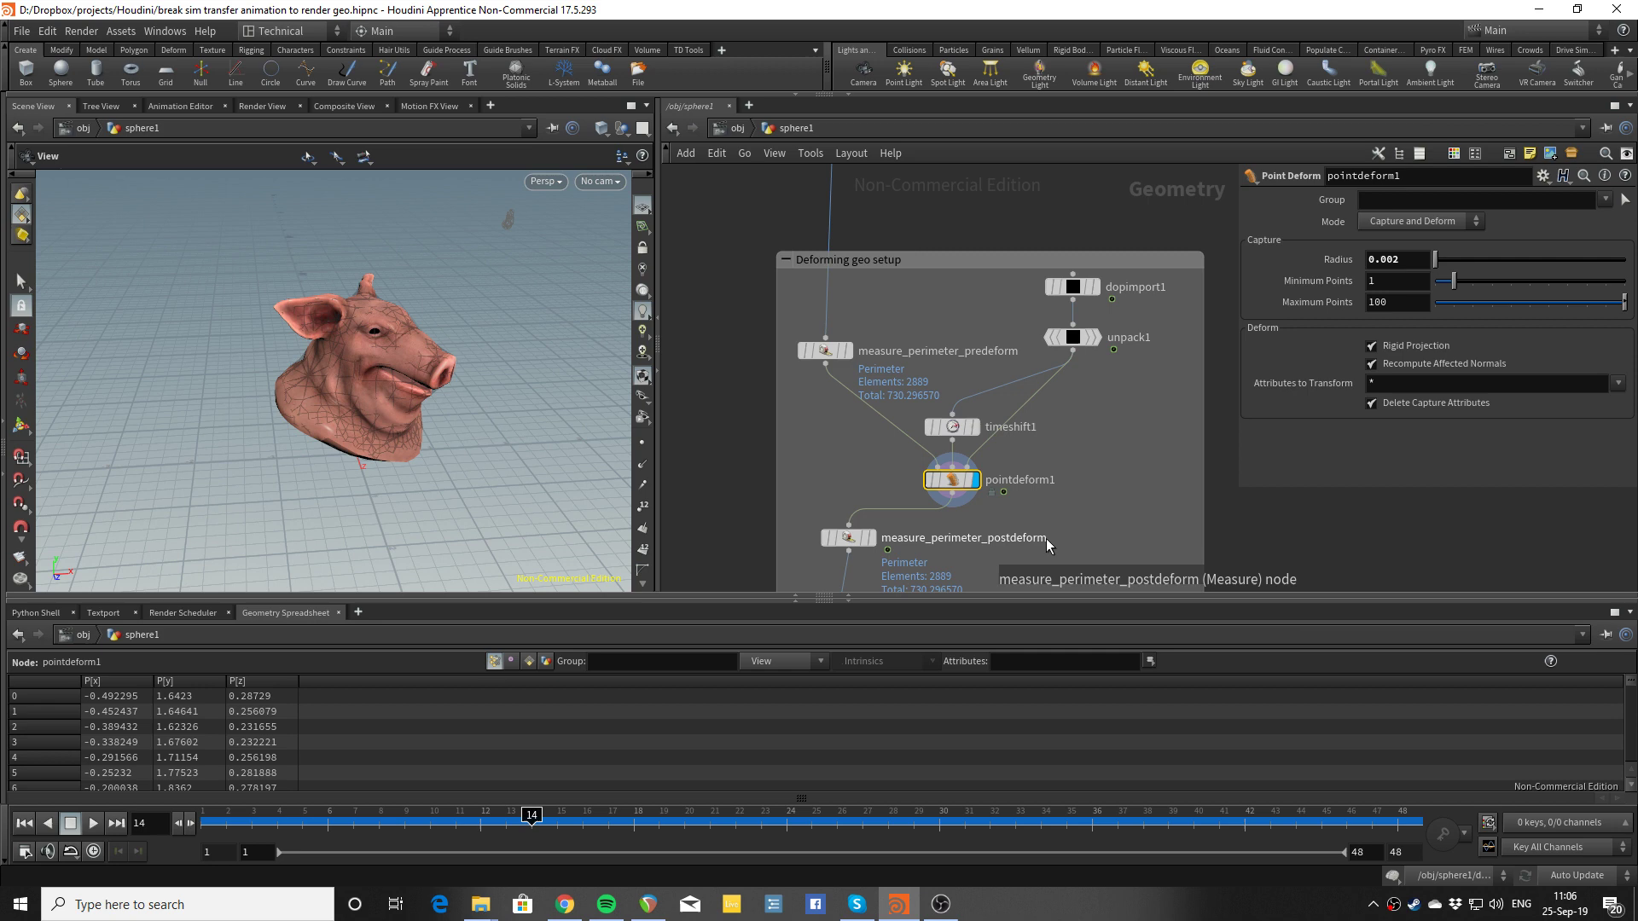
middle_click_drag(1048, 541, 1066, 349)
scroll(1066, 349, "down", 1)
scroll(1041, 395, "up", 2)
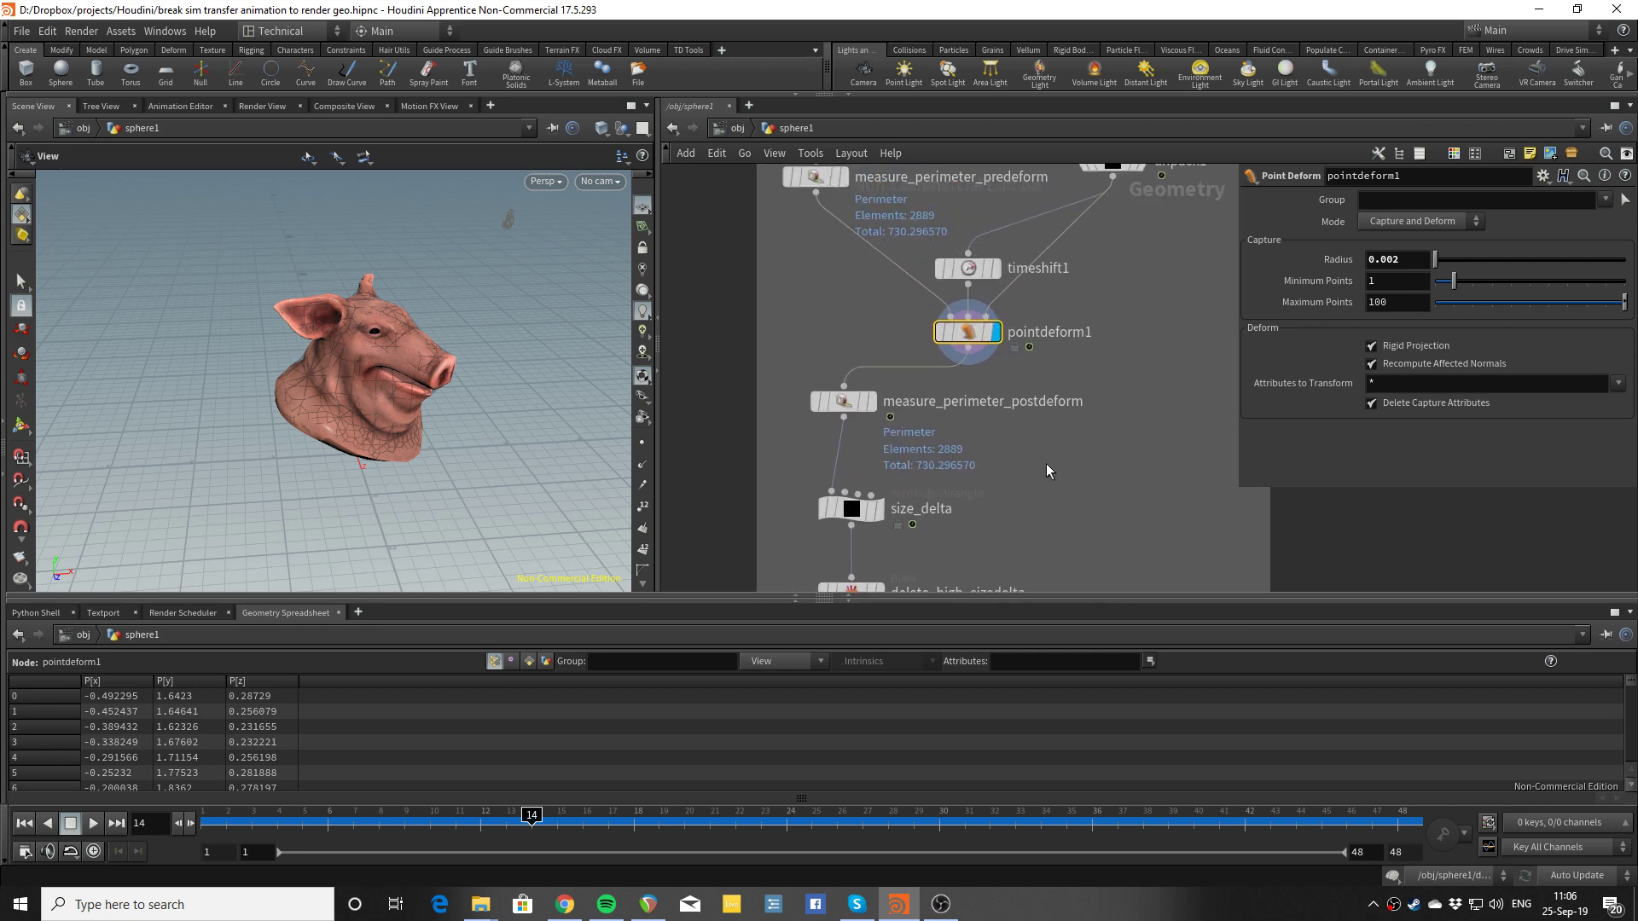
left_click_drag(662, 817, 888, 818)
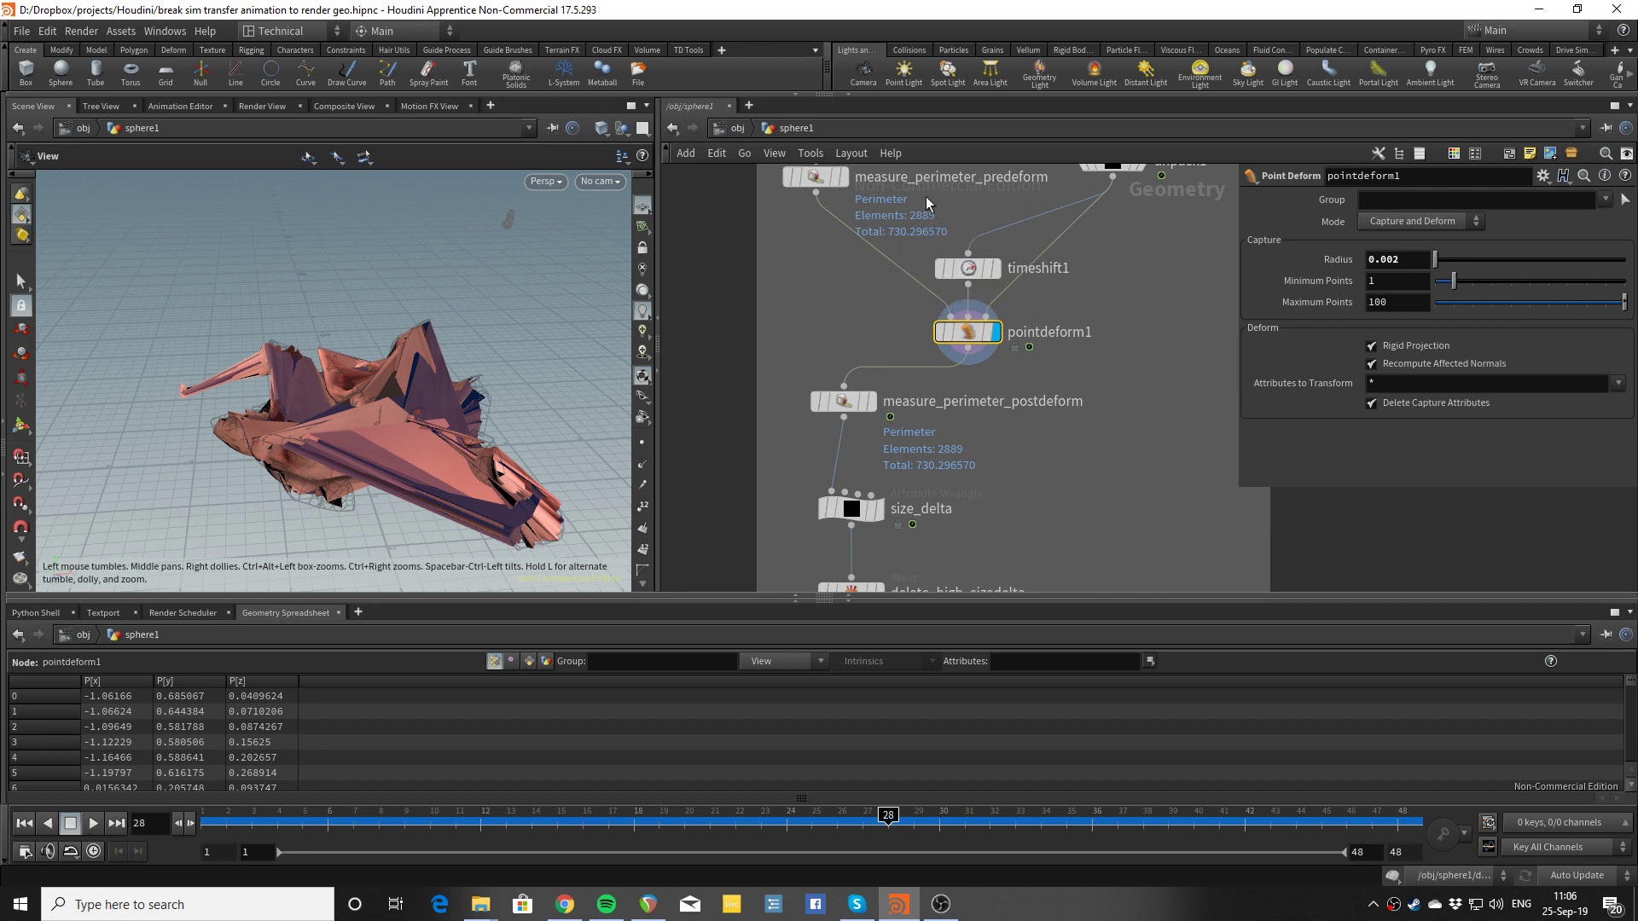
middle_click_drag(925, 195, 929, 318)
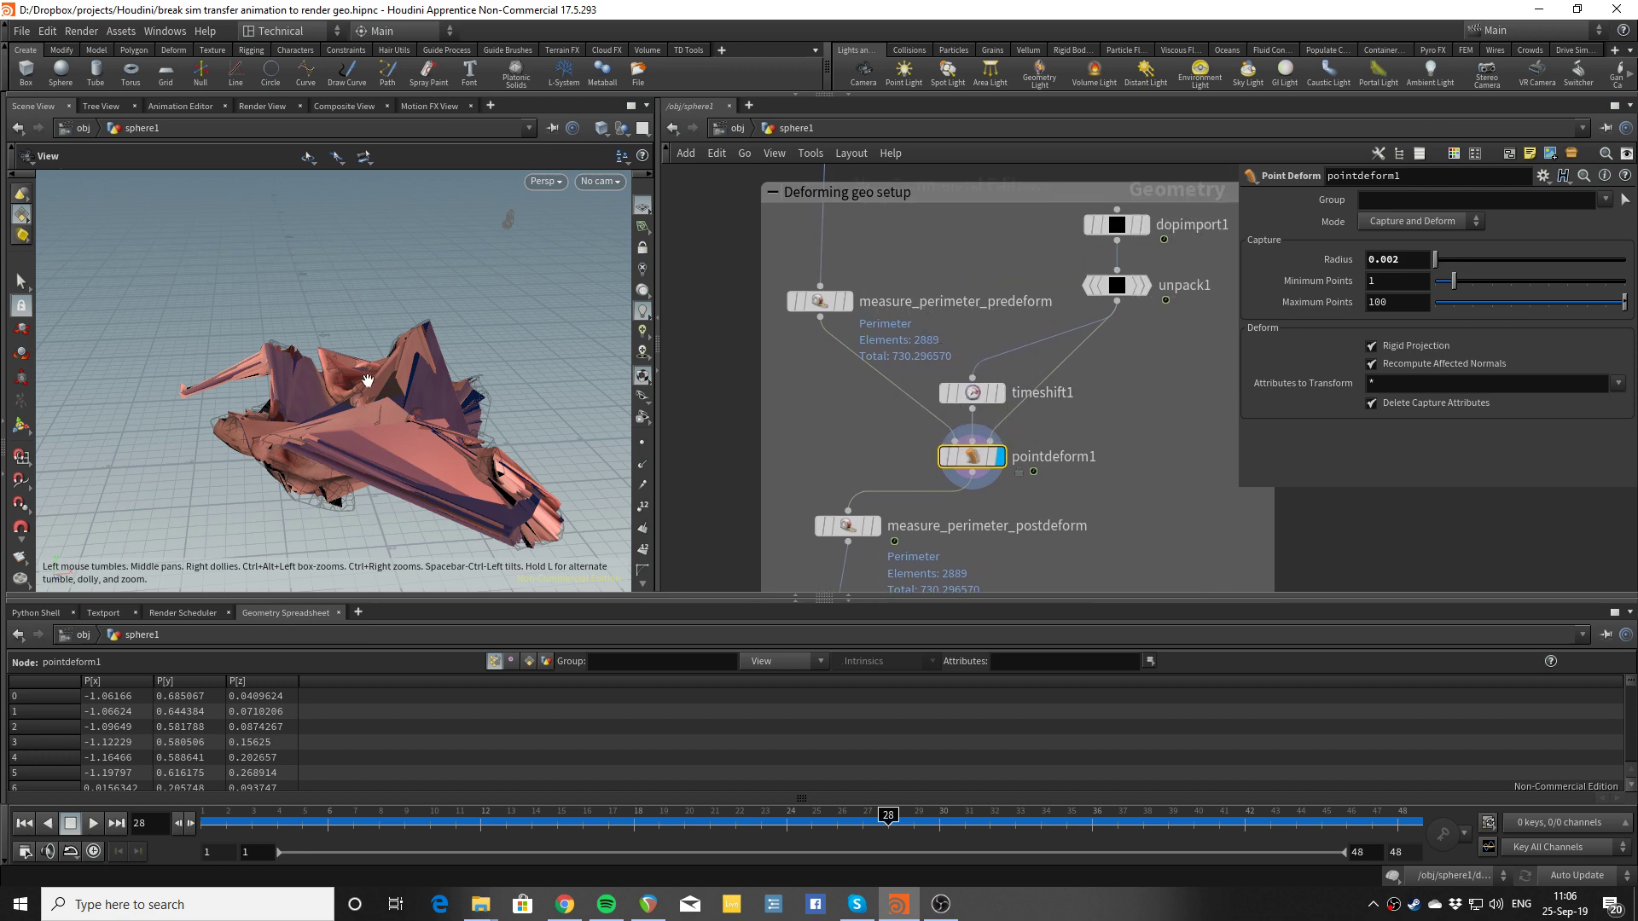
left_click_drag(310, 443, 358, 405)
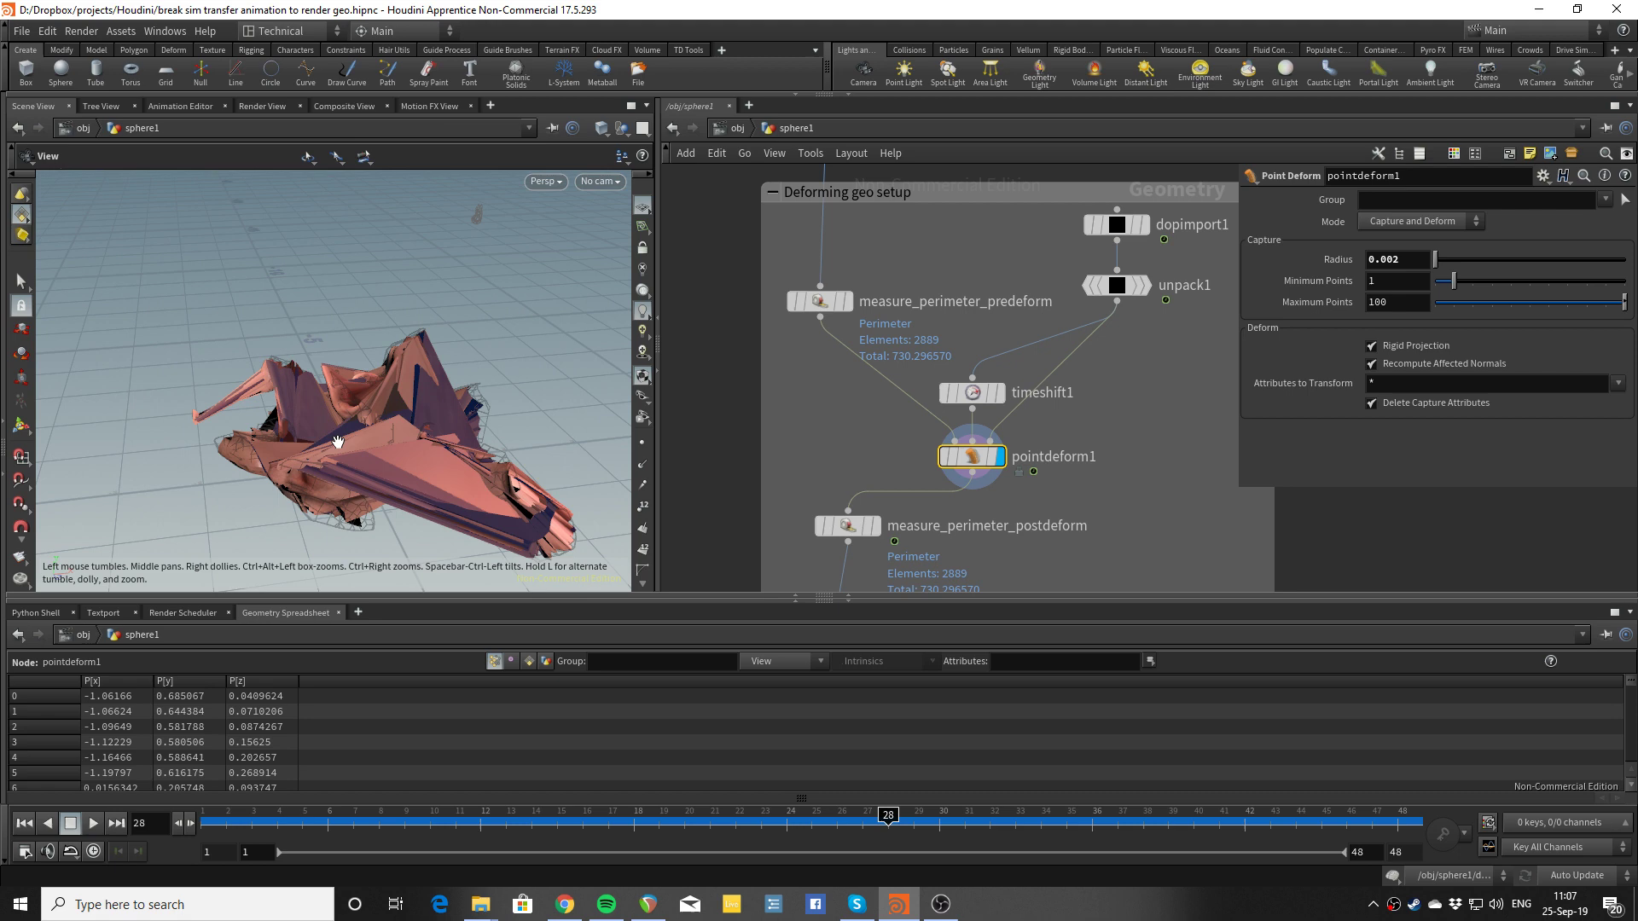
left_click_drag(551, 824, 710, 819)
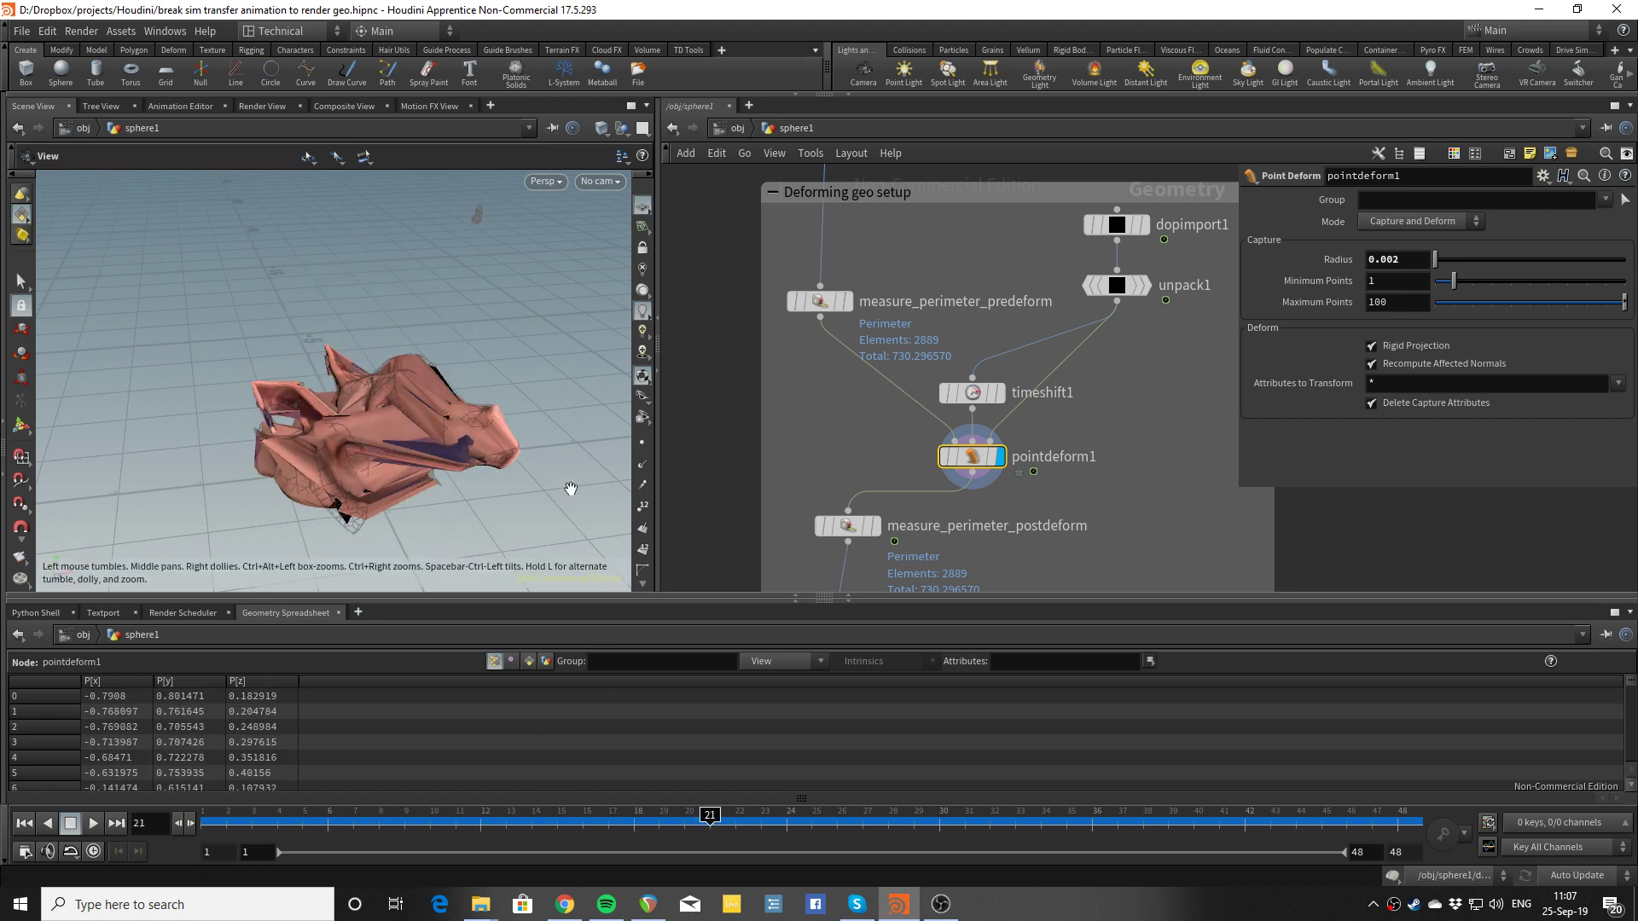
Display measure_perimeter_predeform and measure_perimeter_postdeform in turn and review their Perimeter measurement settings
middle_click_drag(851, 426, 835, 556)
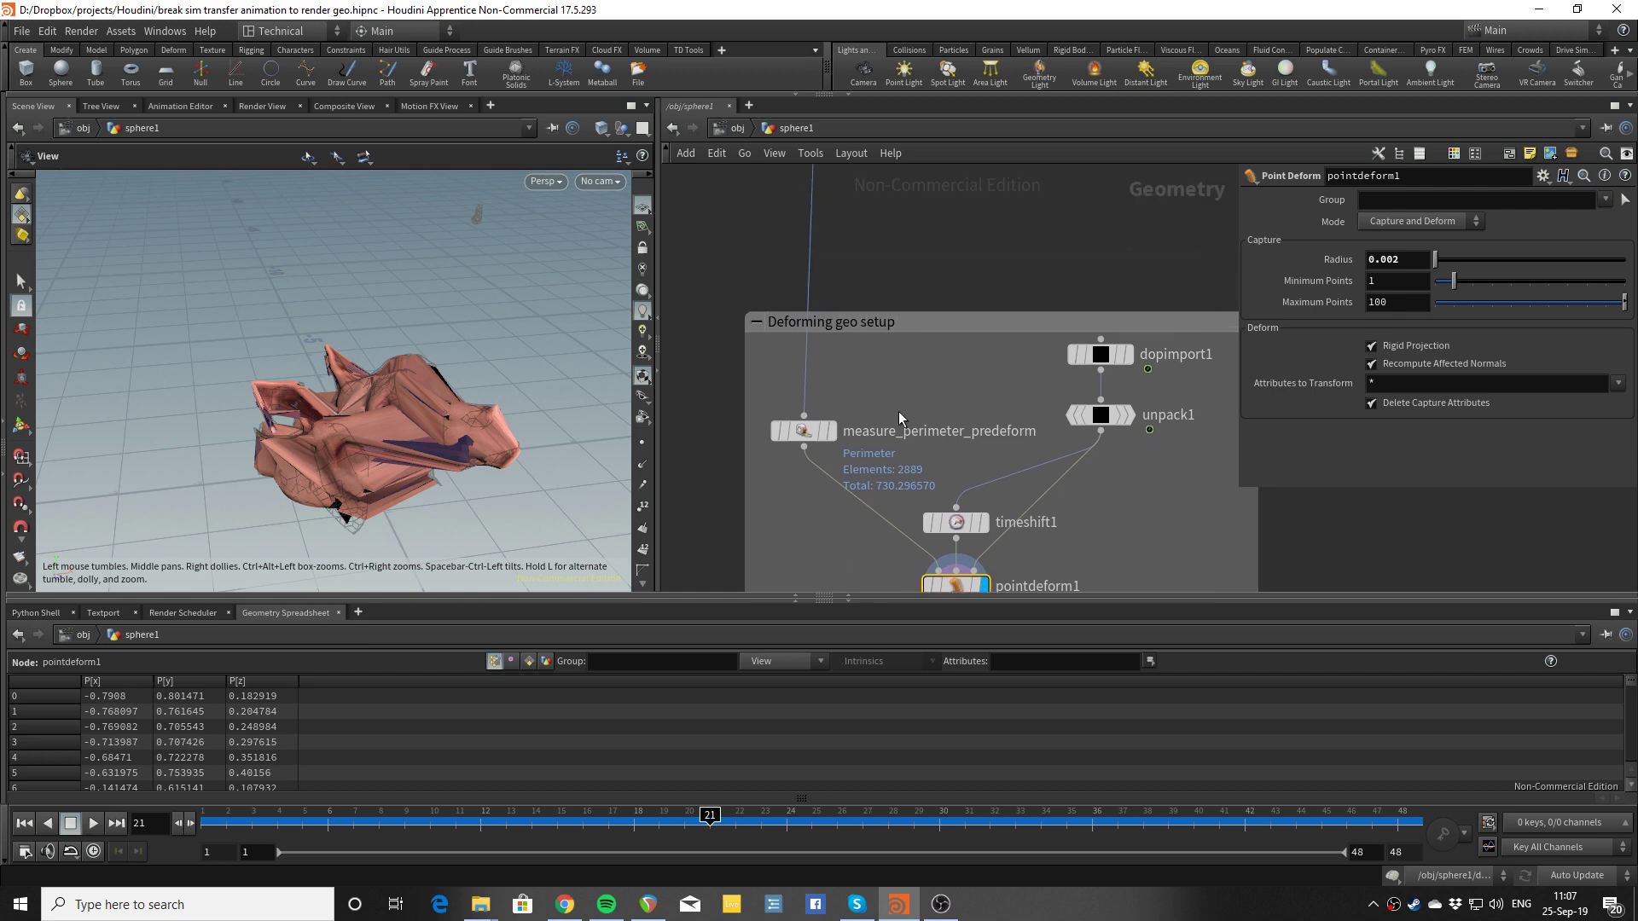
middle_click_drag(900, 414, 910, 200)
left_click(841, 217)
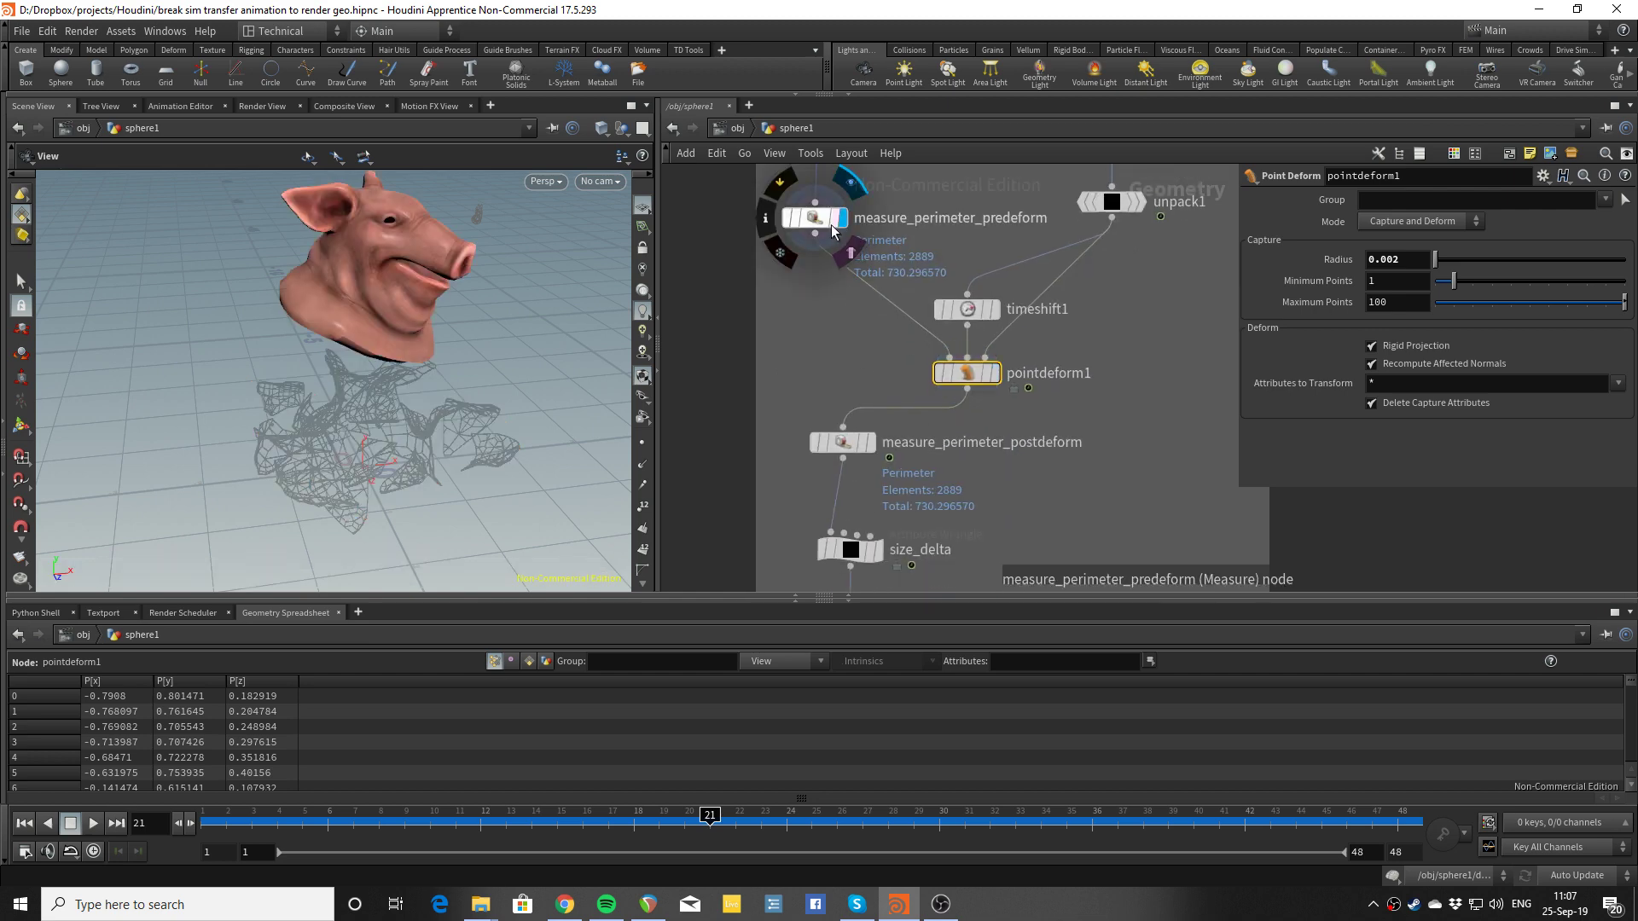
scroll(1279, 256, "up", 2)
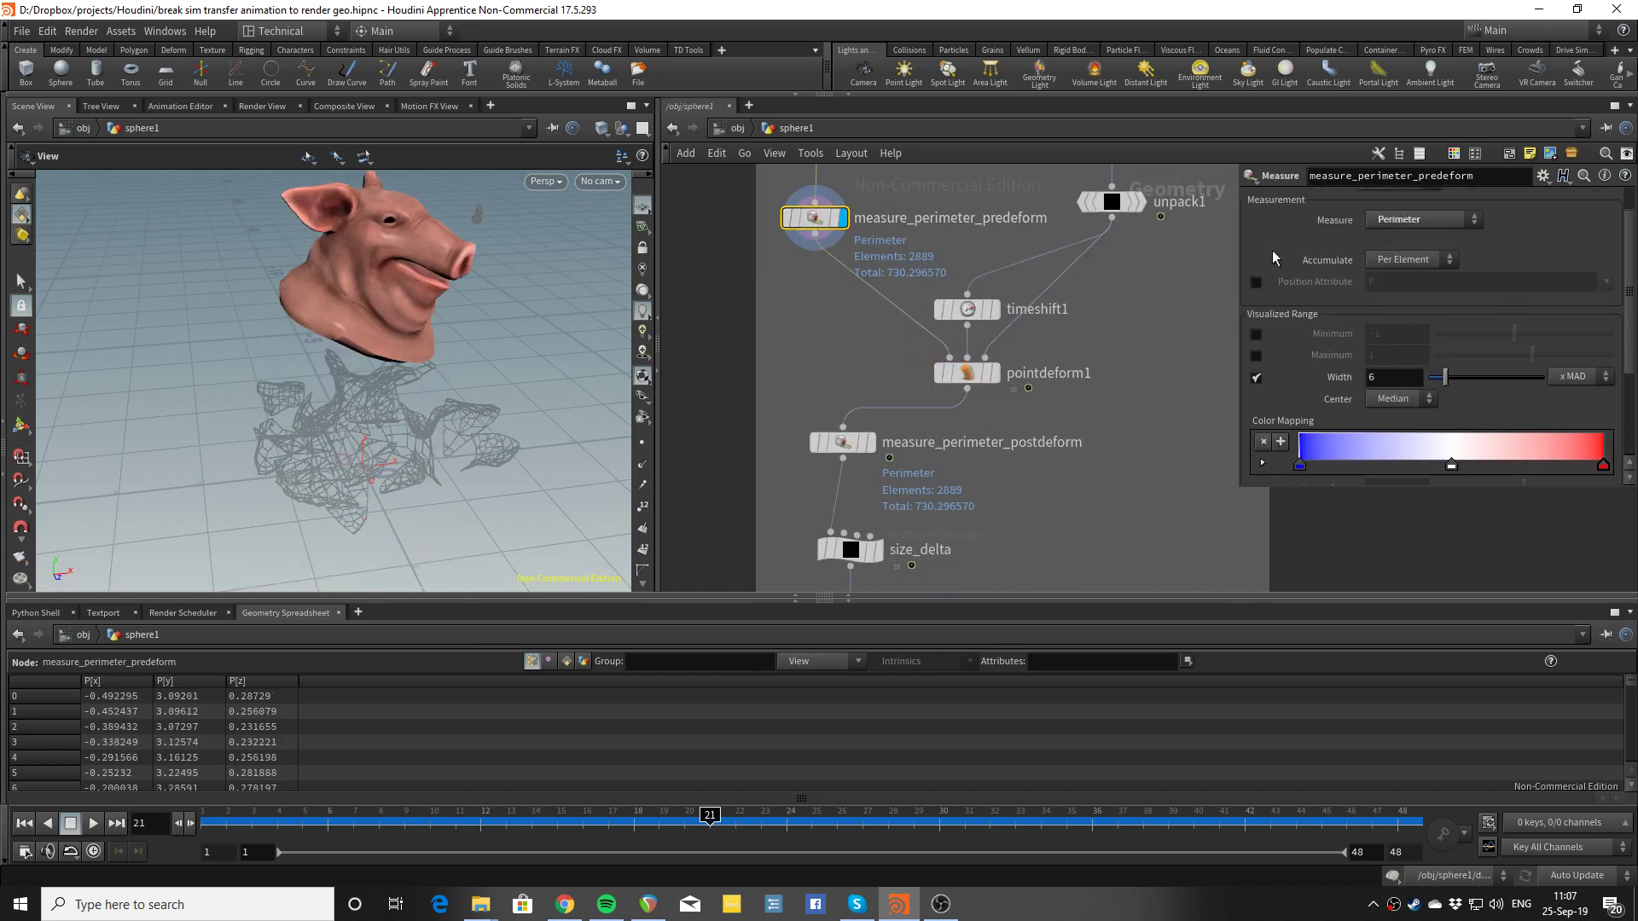
scroll(1293, 246, "up", 2)
left_click(868, 442)
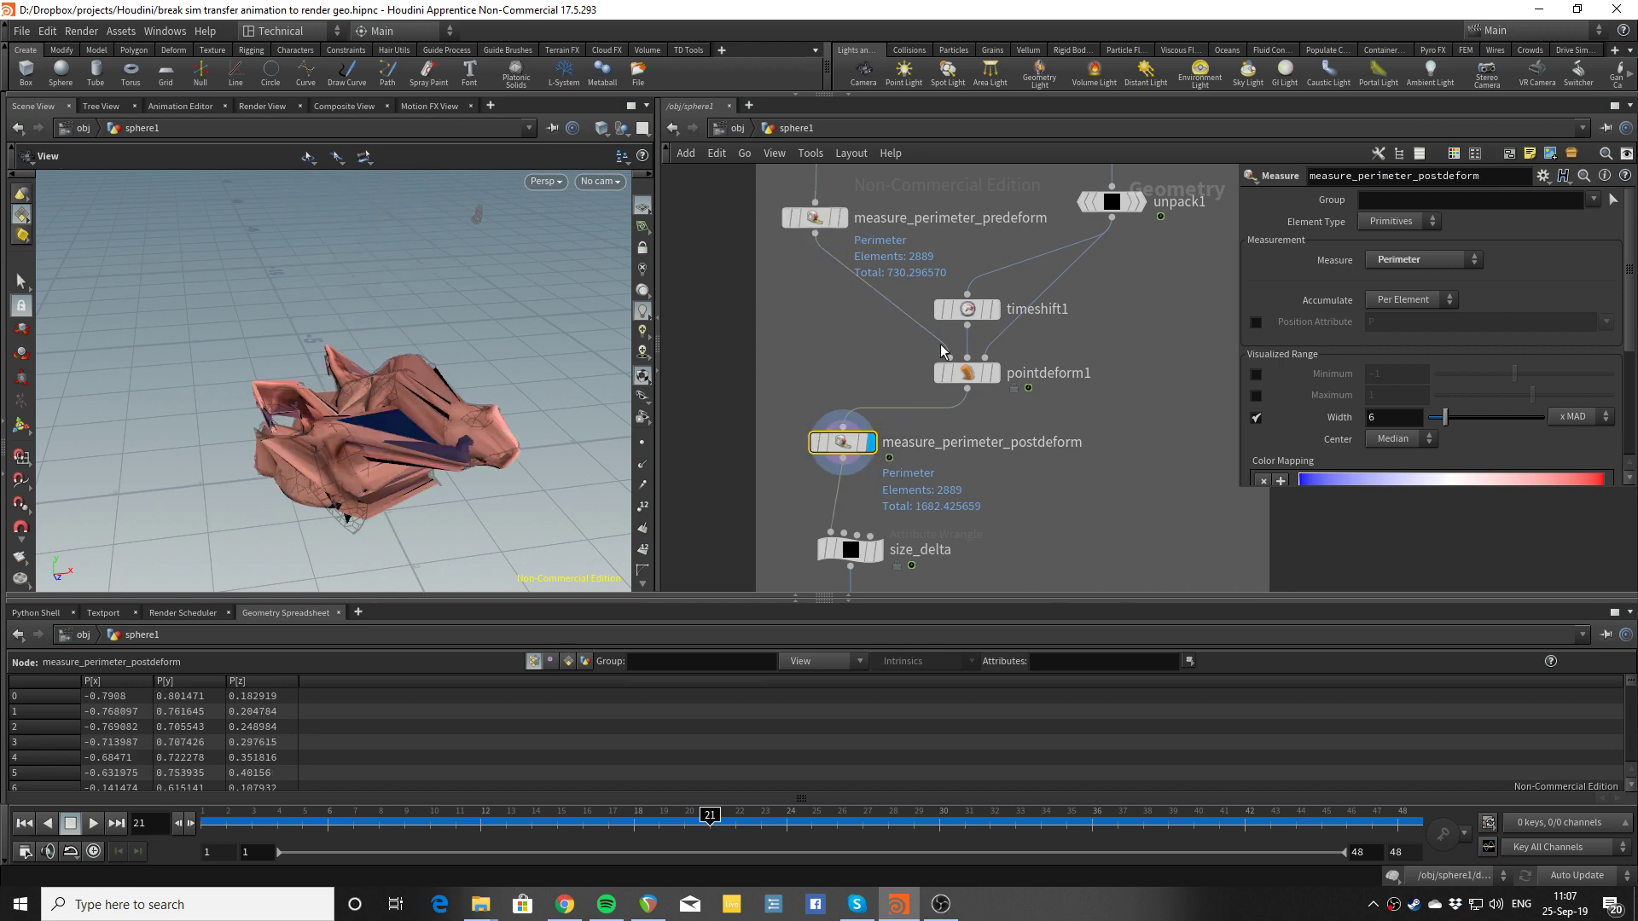
Display the size_delta wrangle and show its VEX expression
middle_click_drag(1015, 467, 1021, 329)
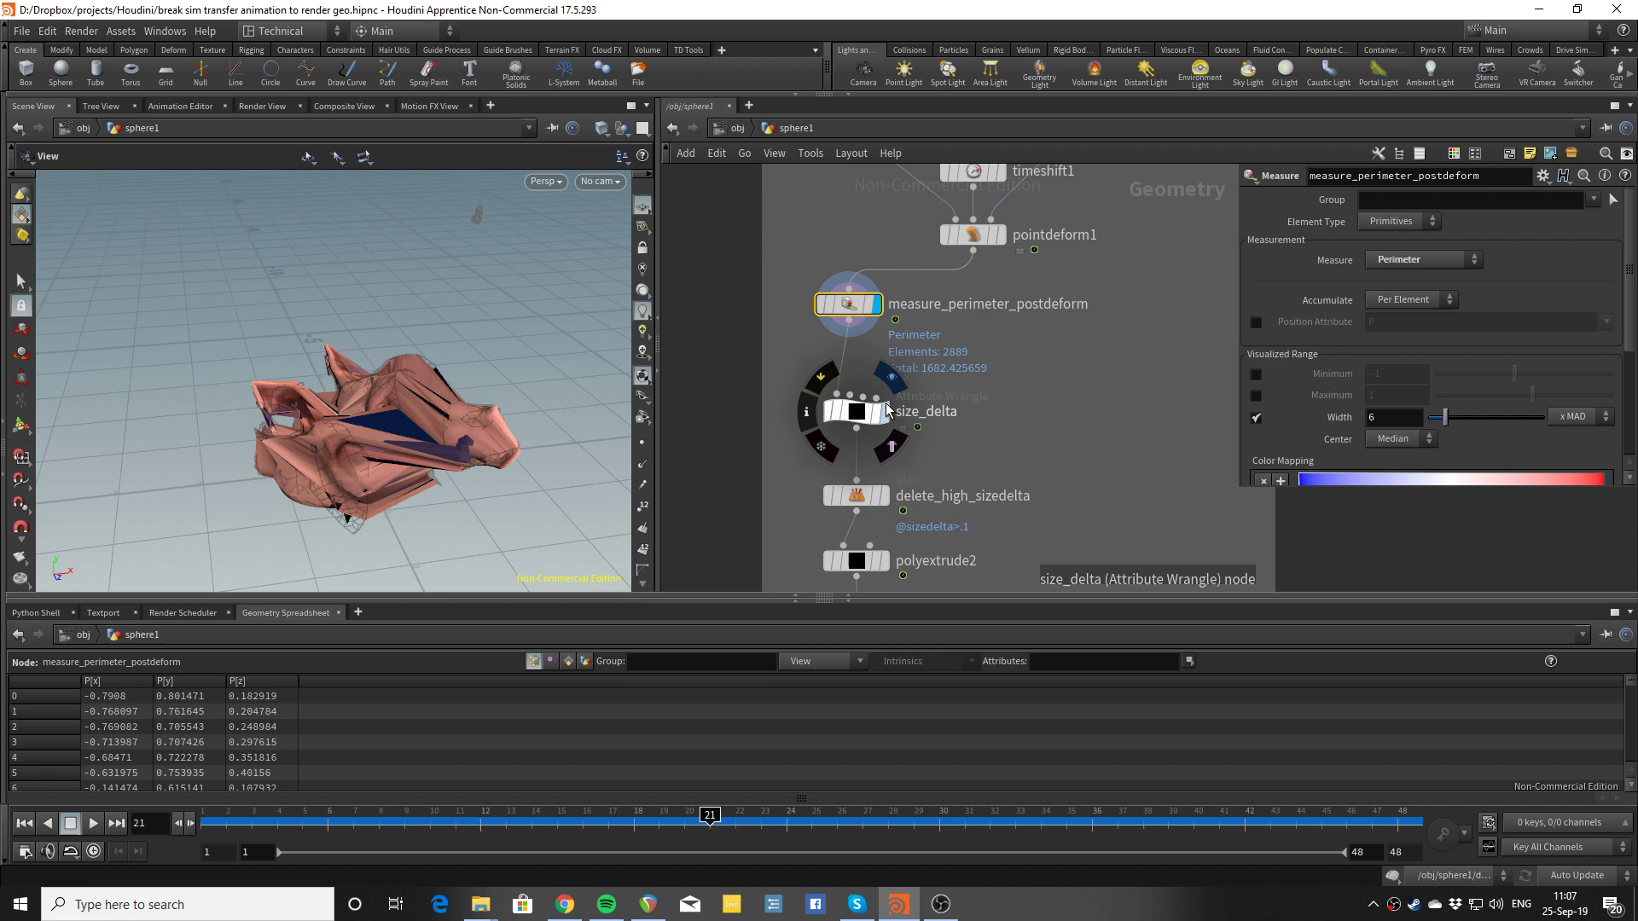
left_click(884, 412)
left_click(857, 413)
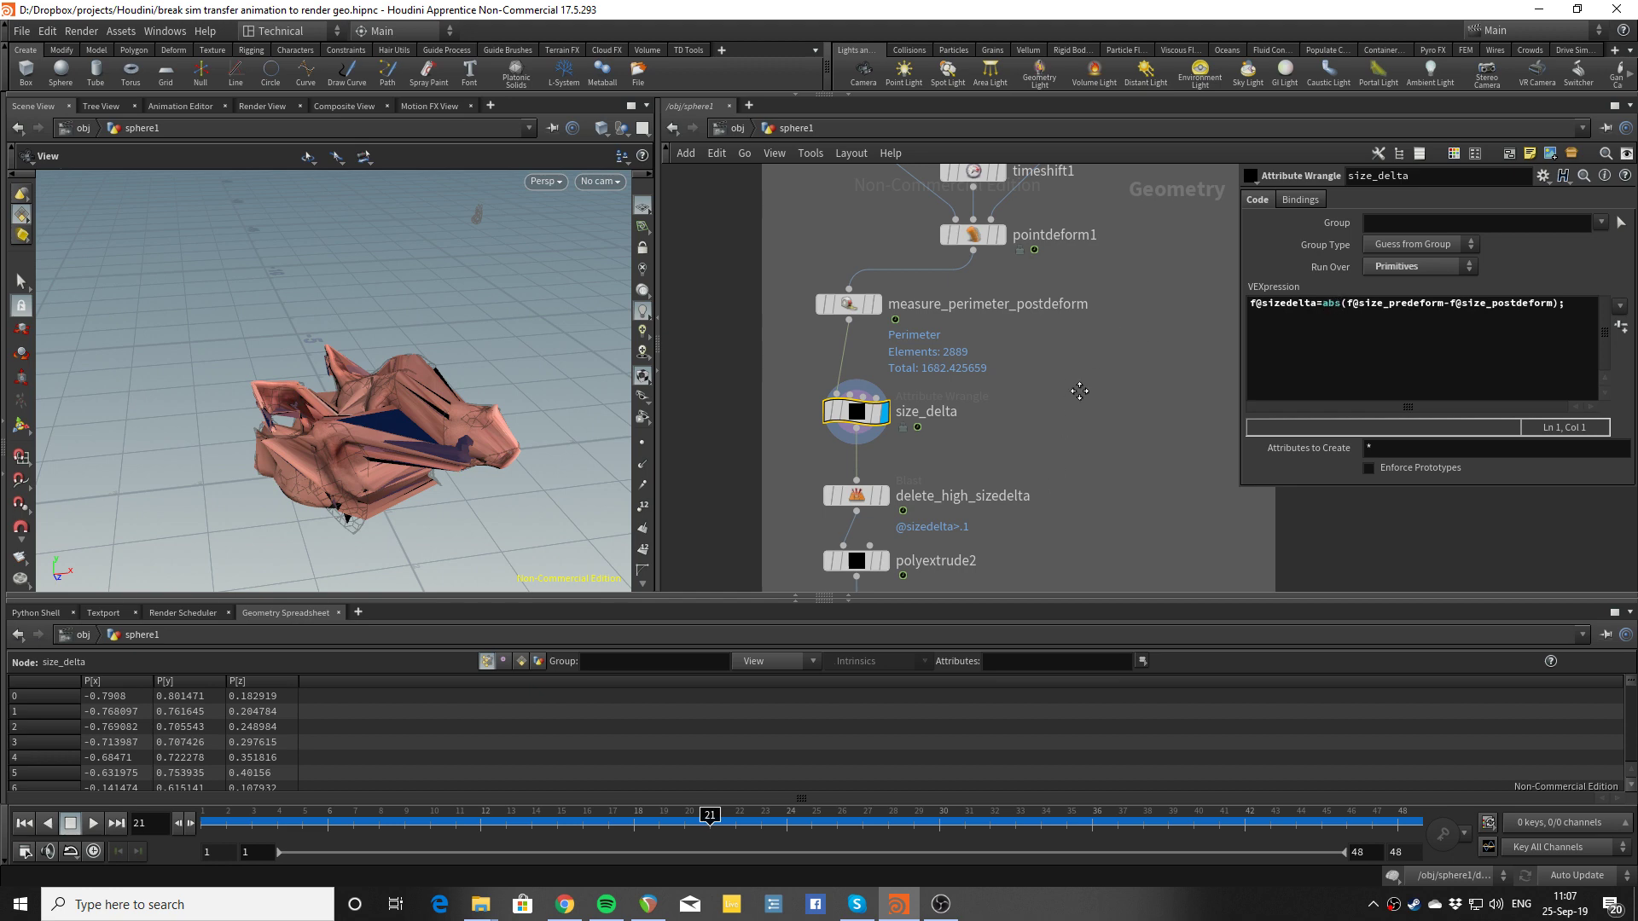
Display the delete_high_sizedelta blast, review its settings, and scrub the timeline back to frame 21
middle_click_drag(1079, 390, 1111, 290)
left_click(913, 397)
left_click(891, 398)
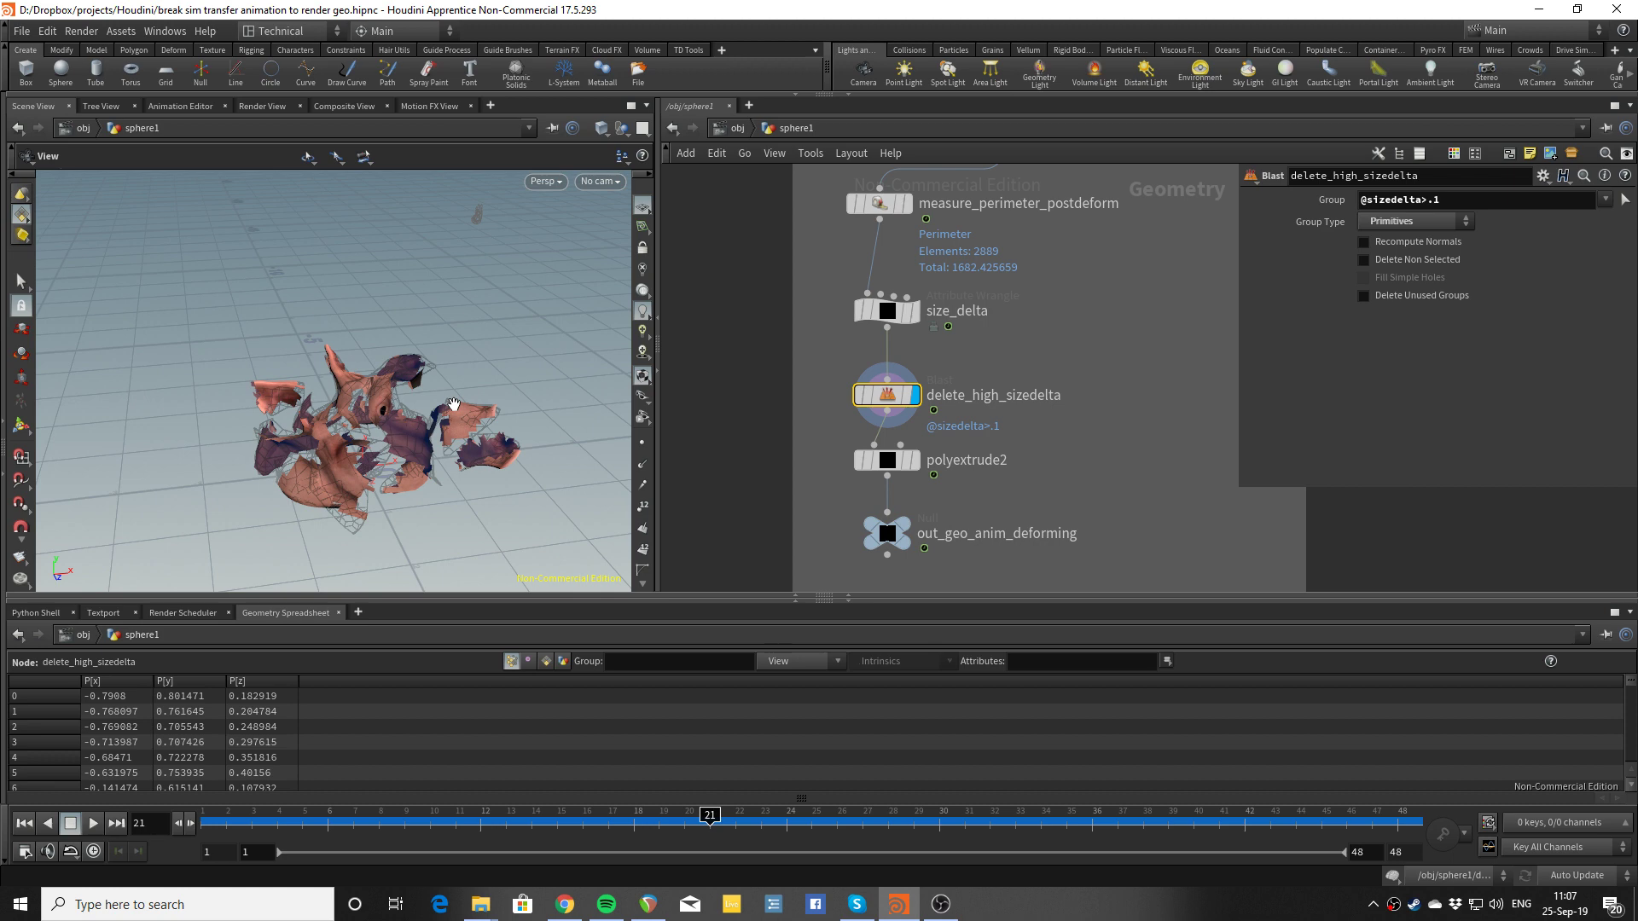
middle_click_drag(1113, 296, 1108, 361)
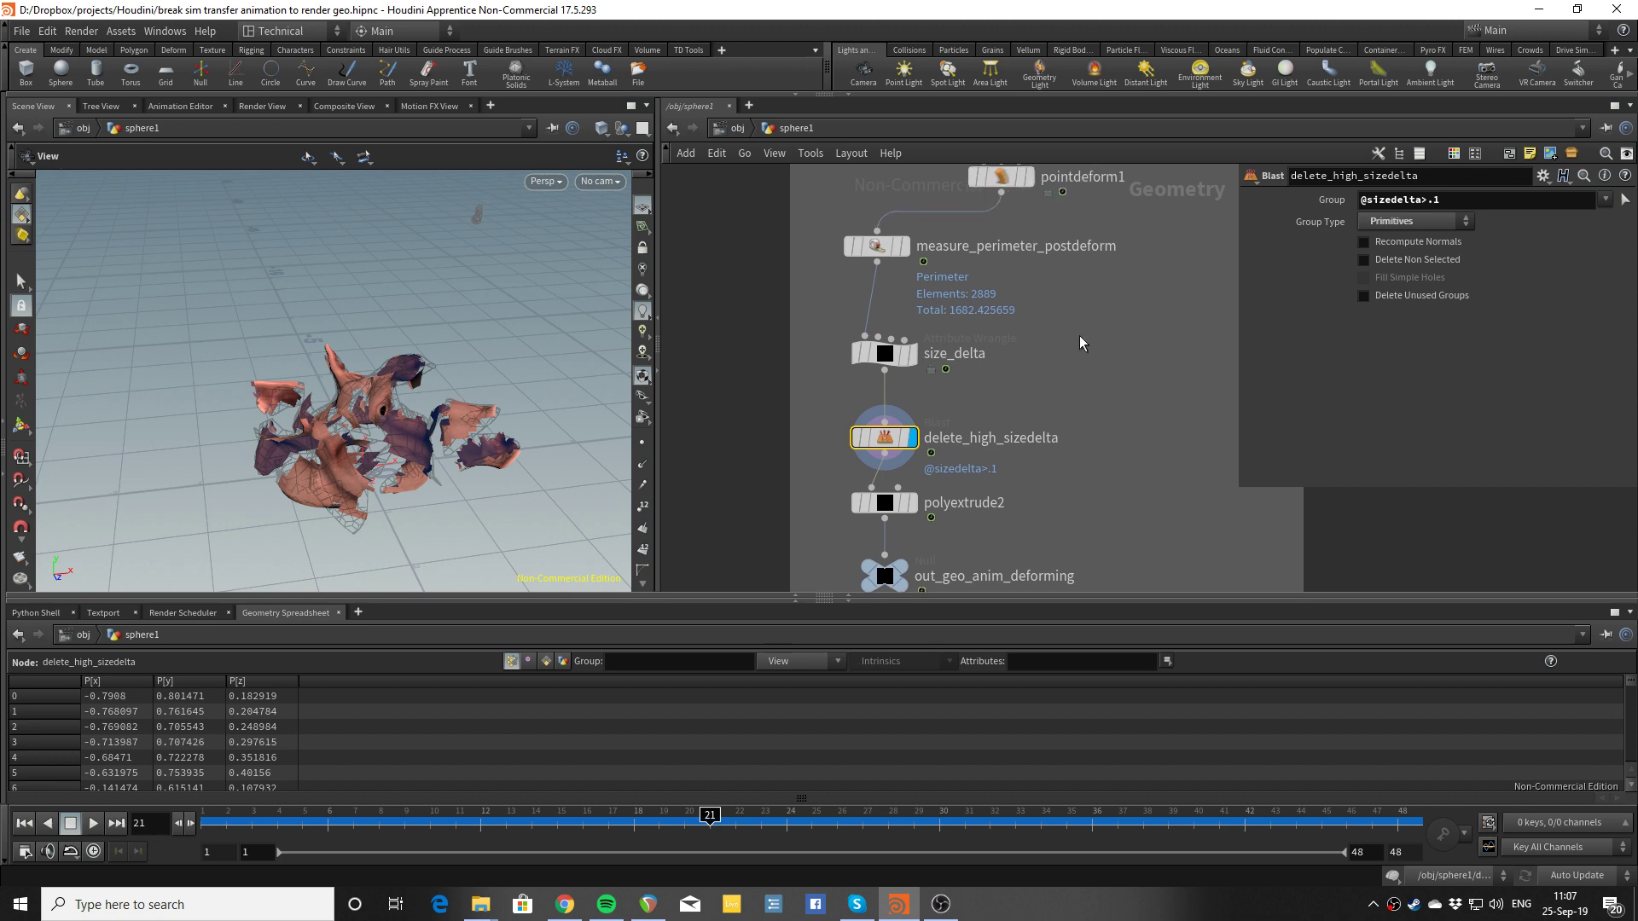
middle_click_drag(1079, 336, 1056, 374)
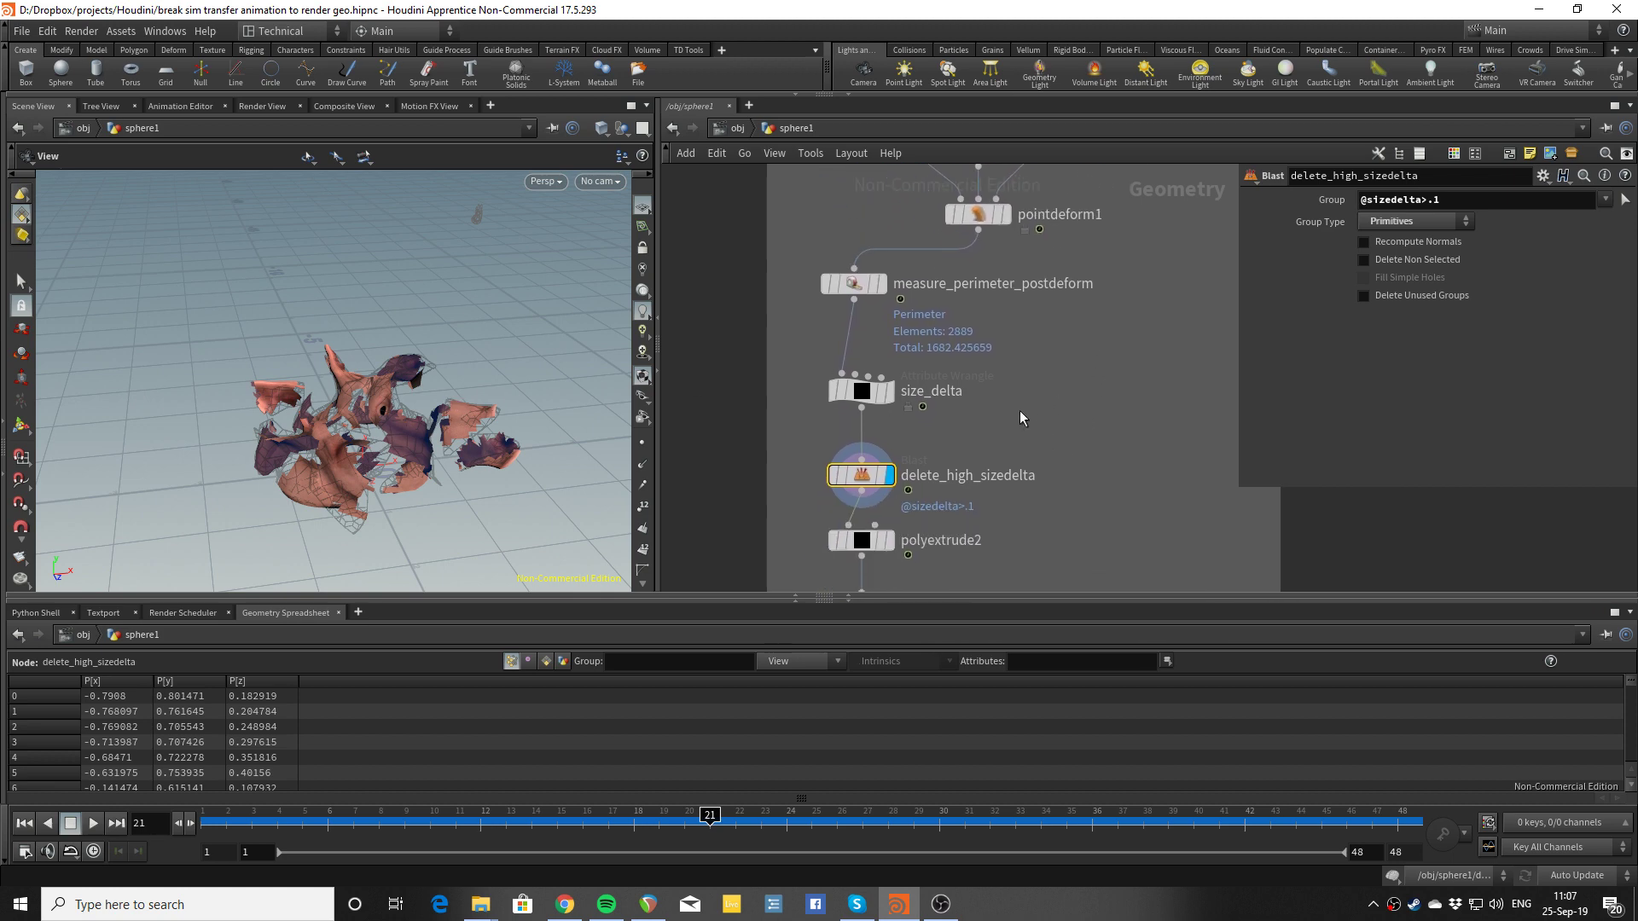
middle_click_drag(953, 453, 950, 419)
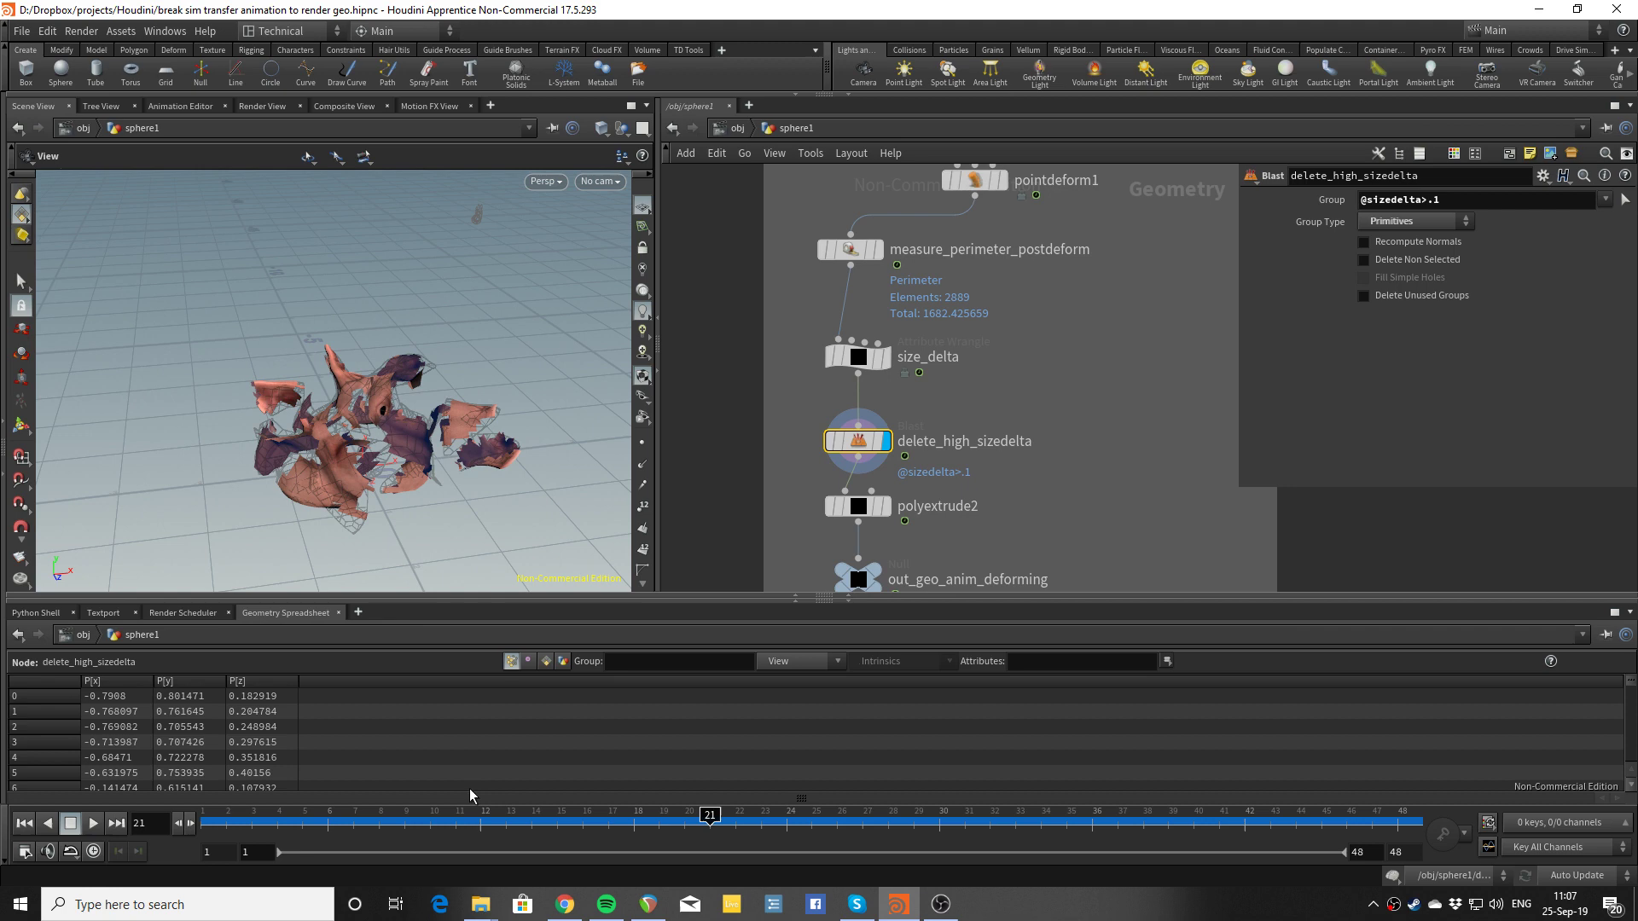
left_click_drag(427, 816, 709, 816)
Display polyextrude2 and inspect the thickened pig head pieces from several angles
scroll(957, 437, "up", 3)
left_click(883, 415)
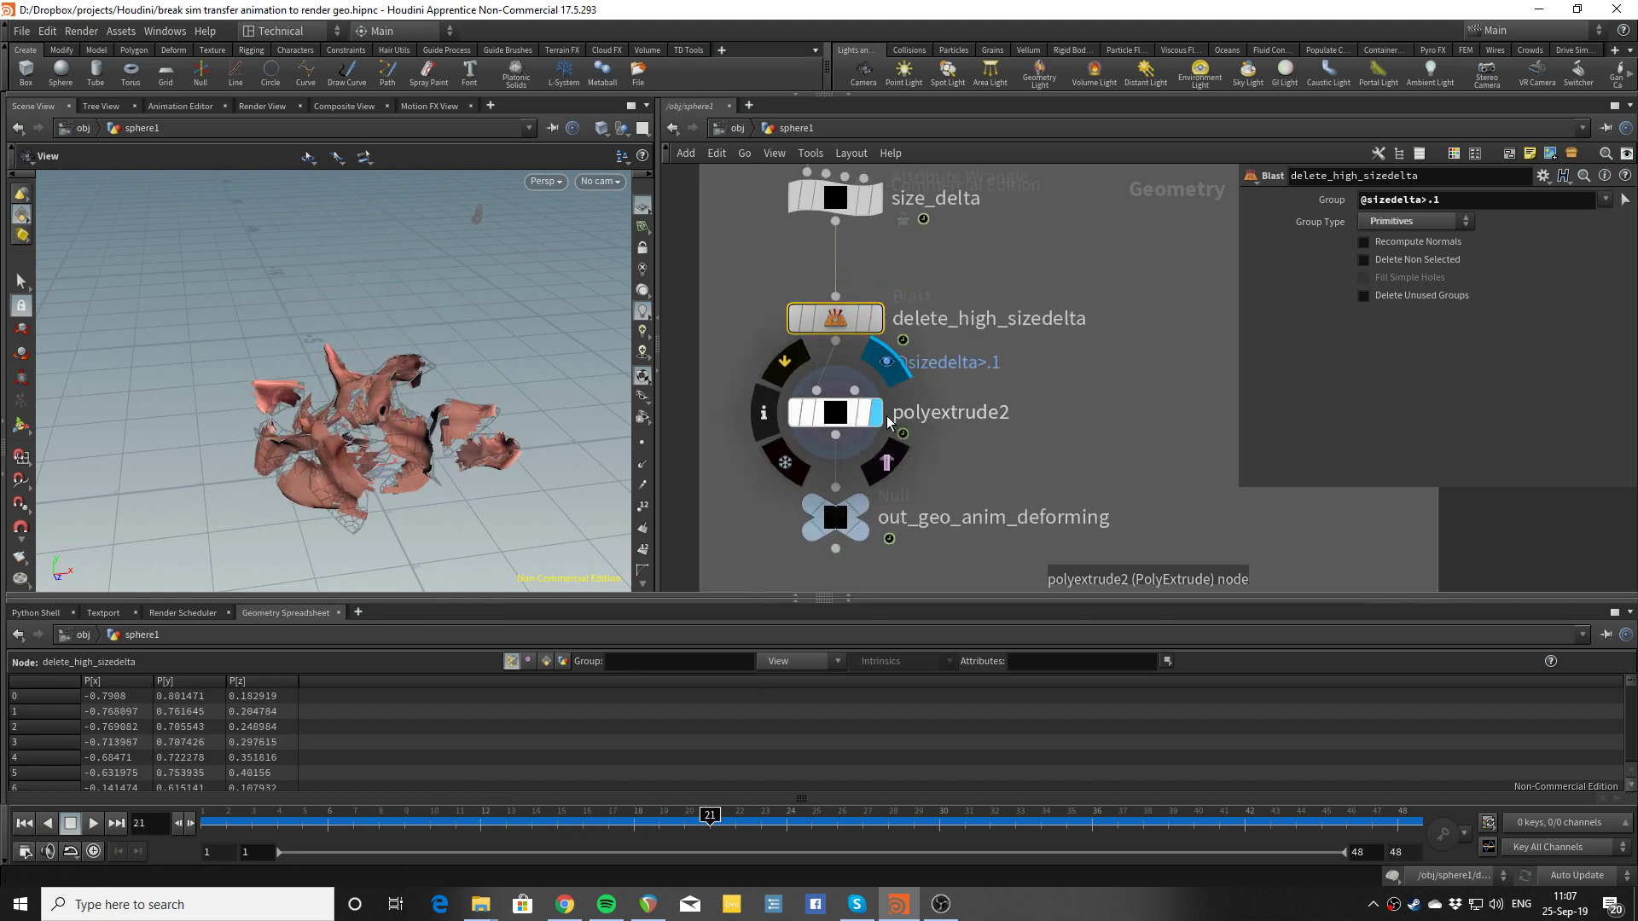
left_click_drag(477, 409, 353, 427)
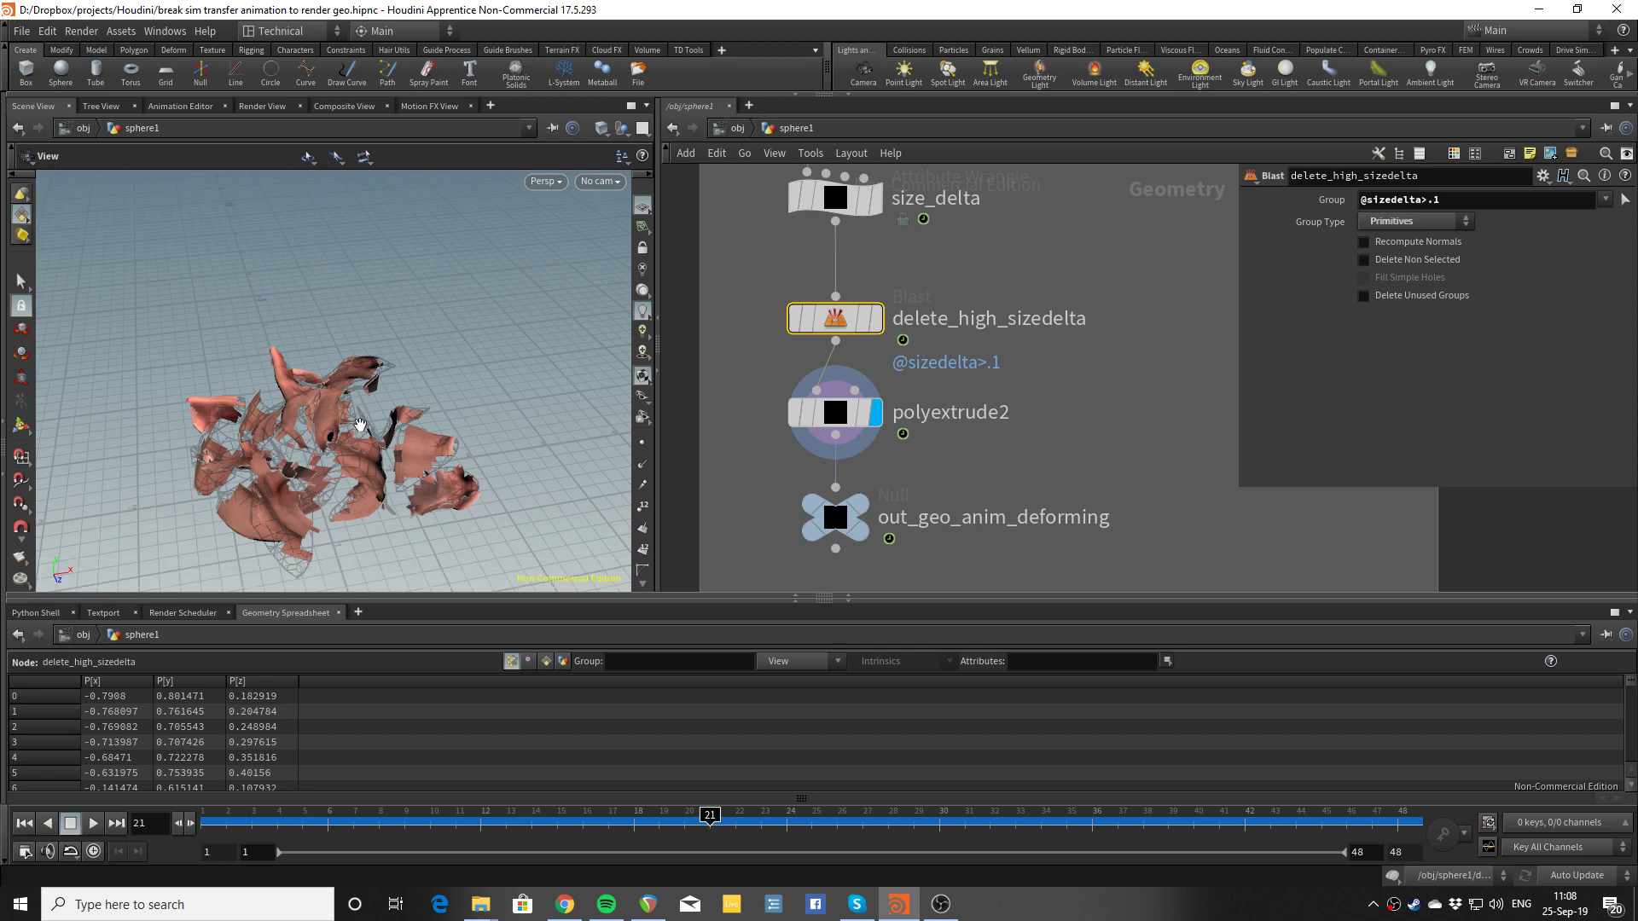
left_click_drag(335, 437, 395, 466)
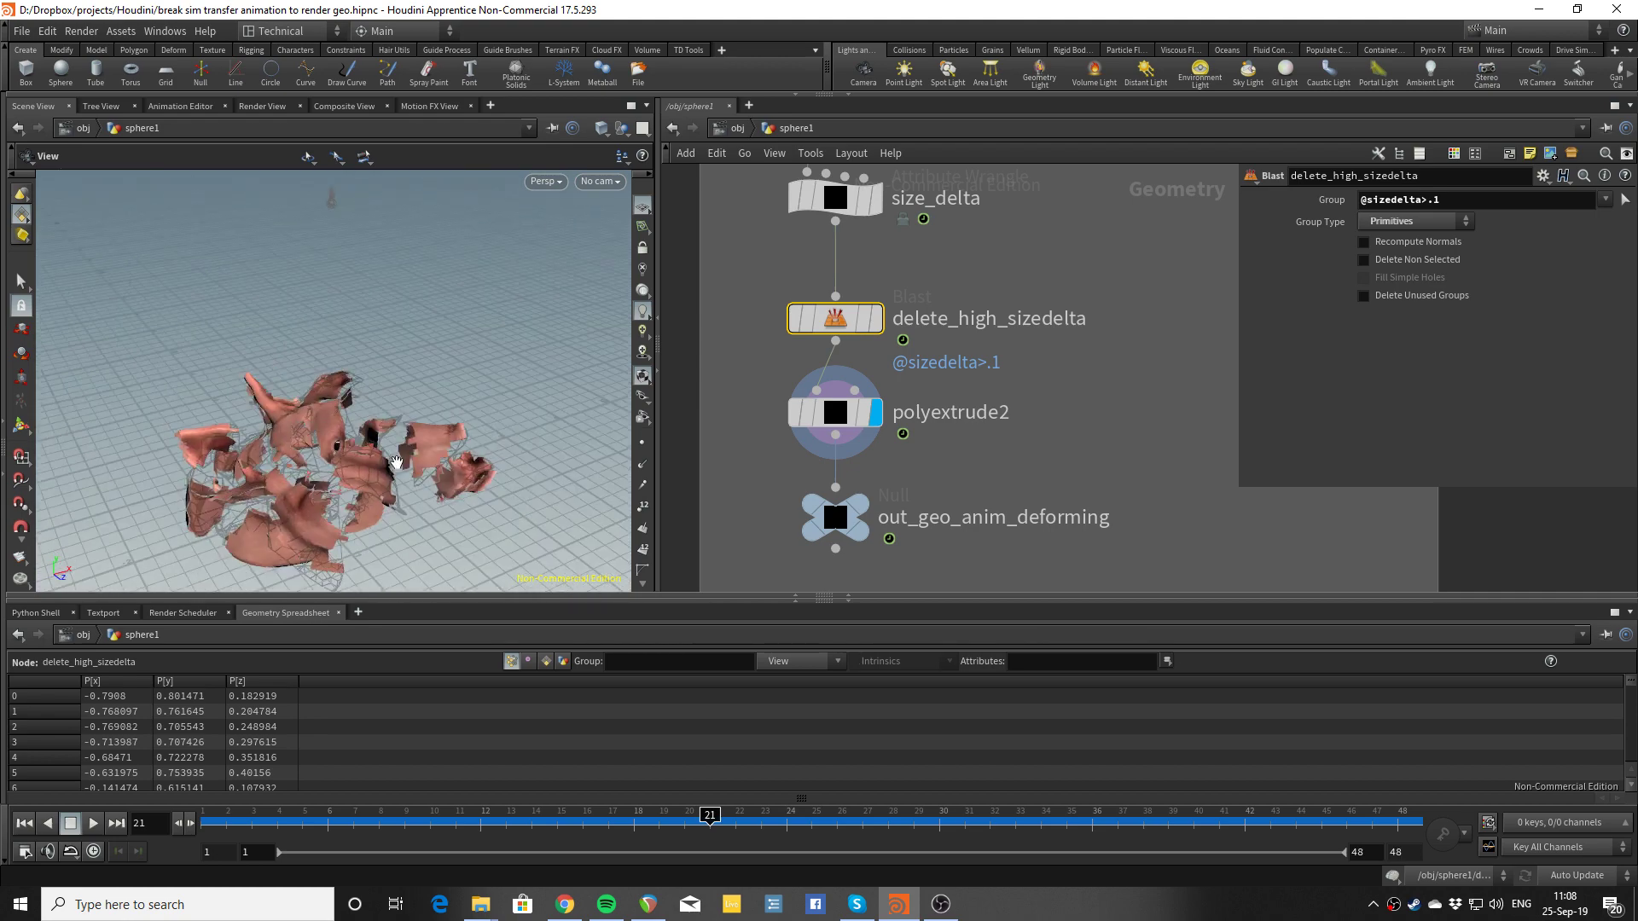
Display the out_geo_anim_deforming null, play the animation, and stop it at frame 17
scroll(756, 503, "down", 2)
middle_click_drag(755, 503, 799, 440)
scroll(782, 440, "up", 3)
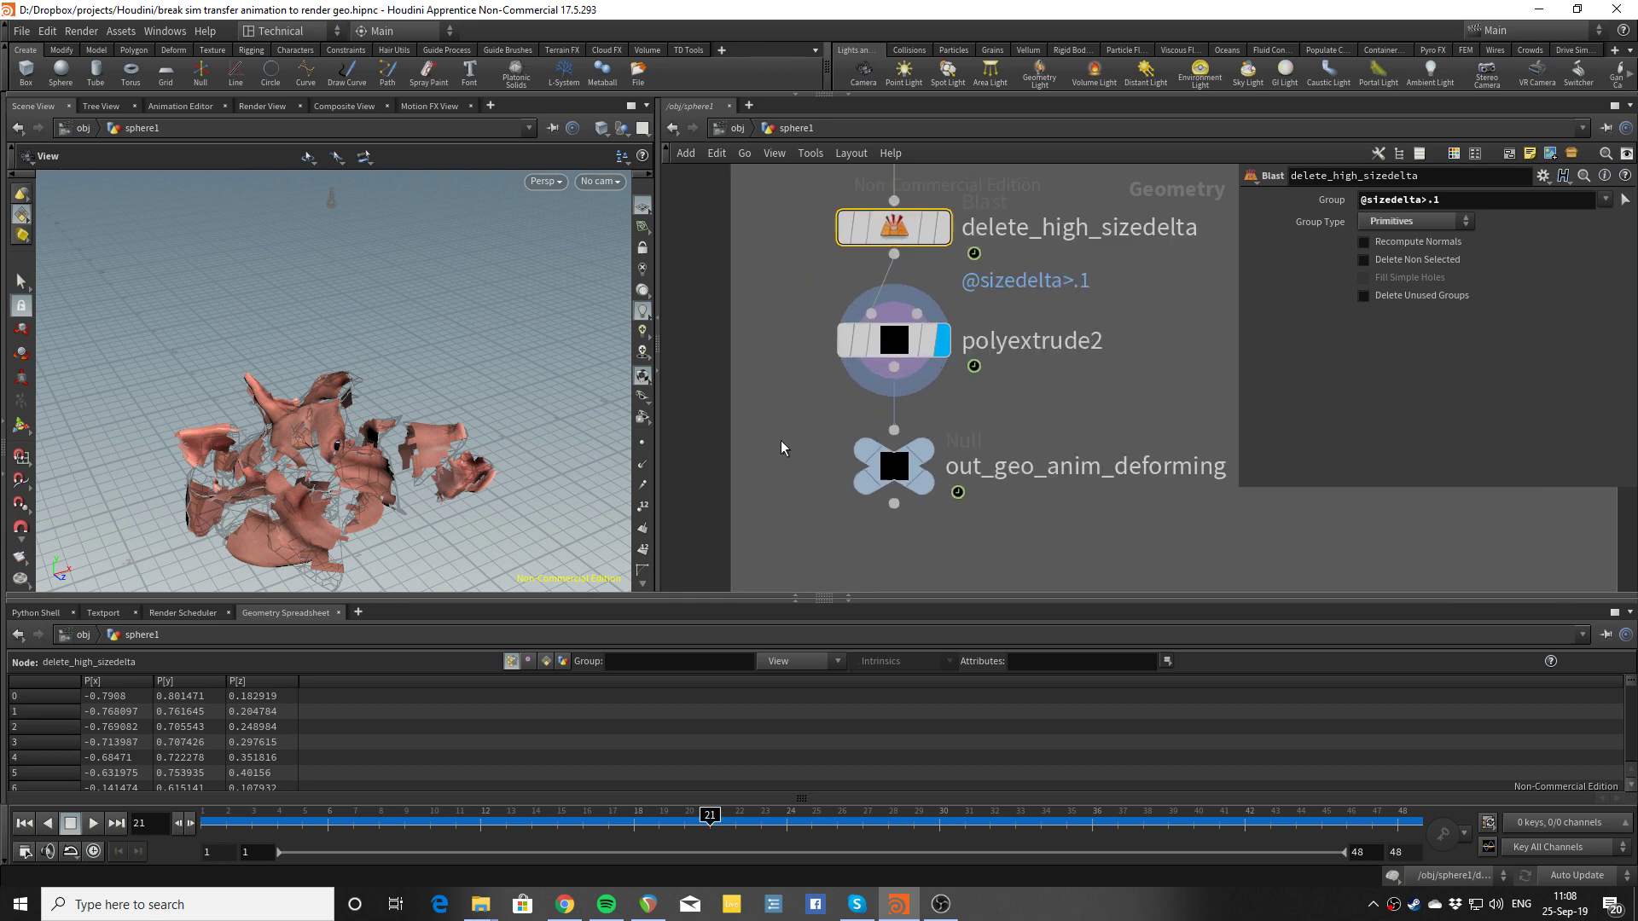
mouse_move(918, 447)
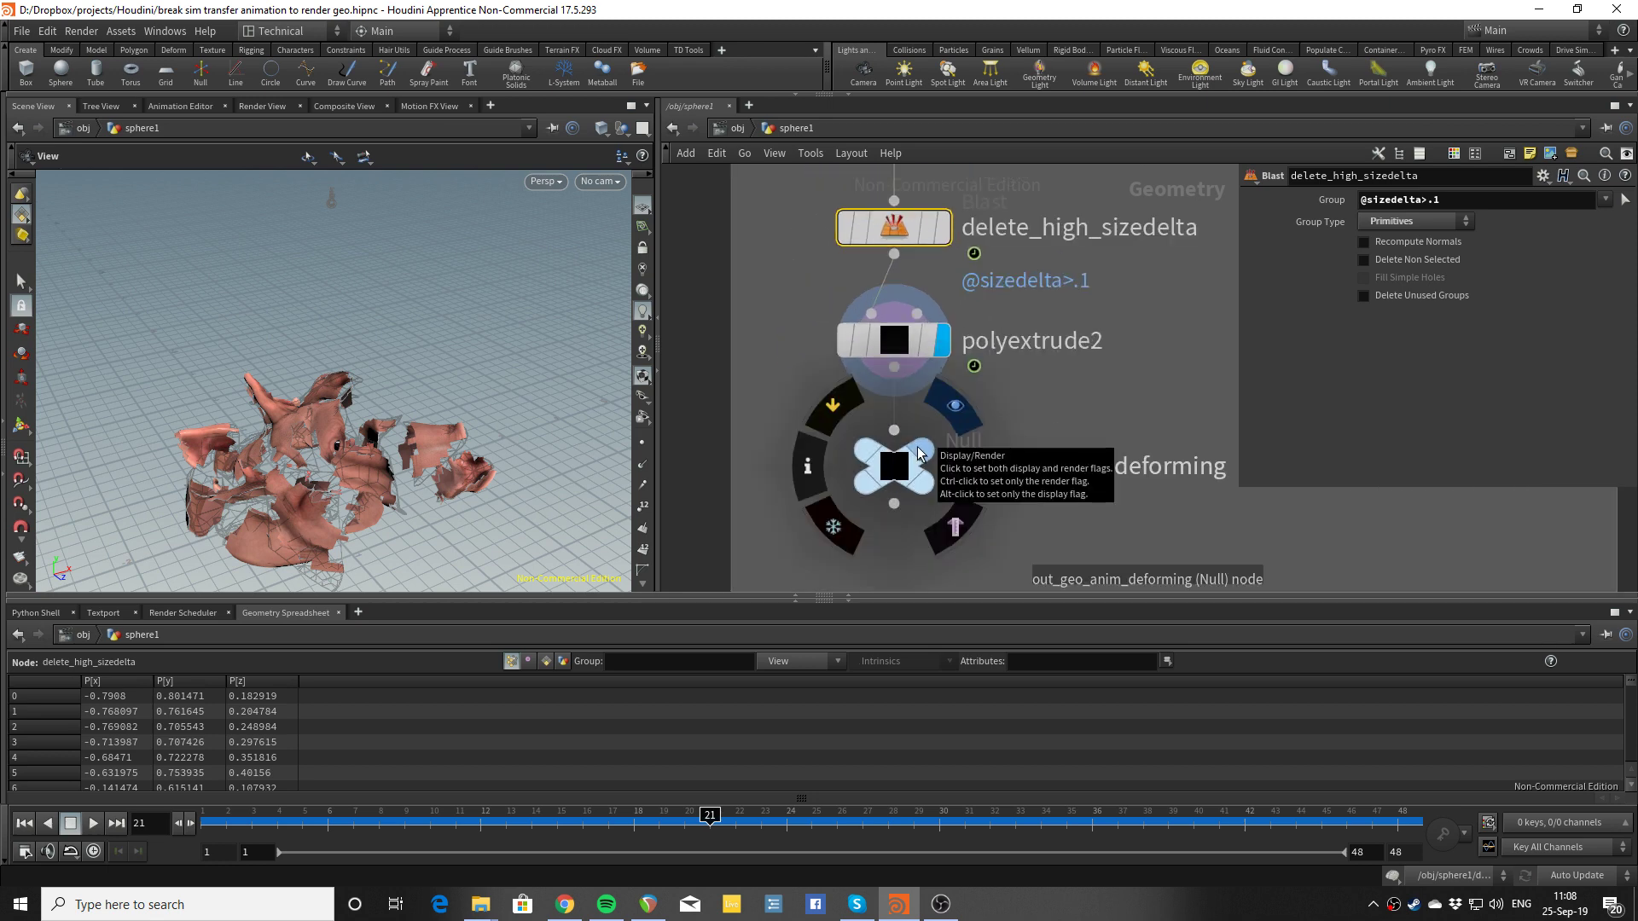
scroll(918, 447, "down", 2)
left_click(926, 447)
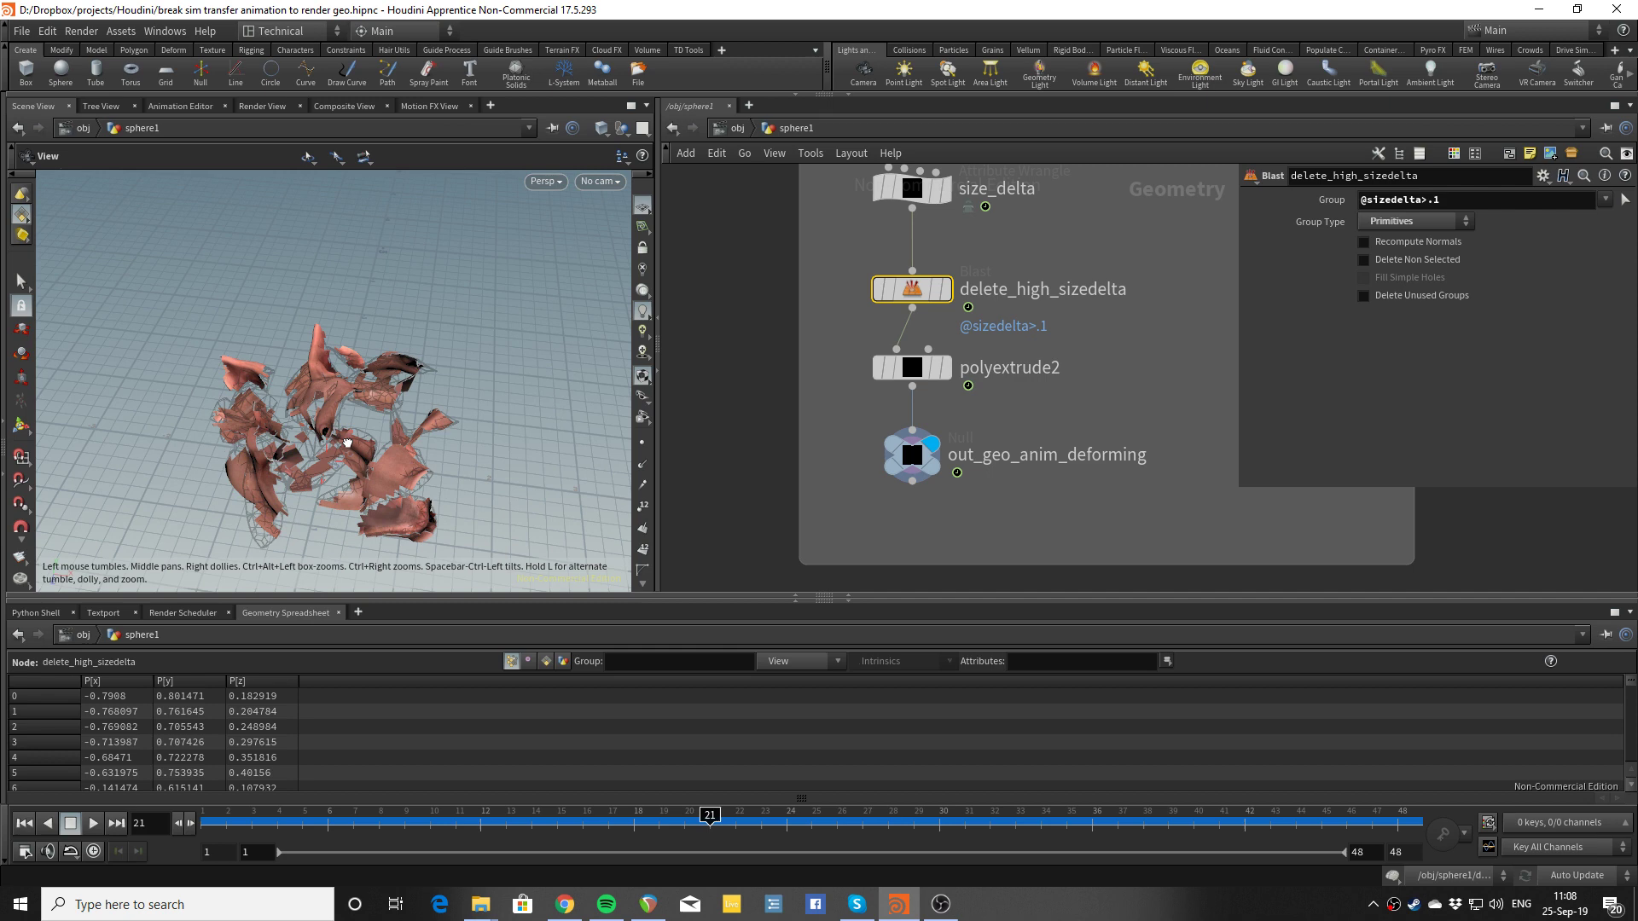
left_click_drag(348, 443, 286, 415)
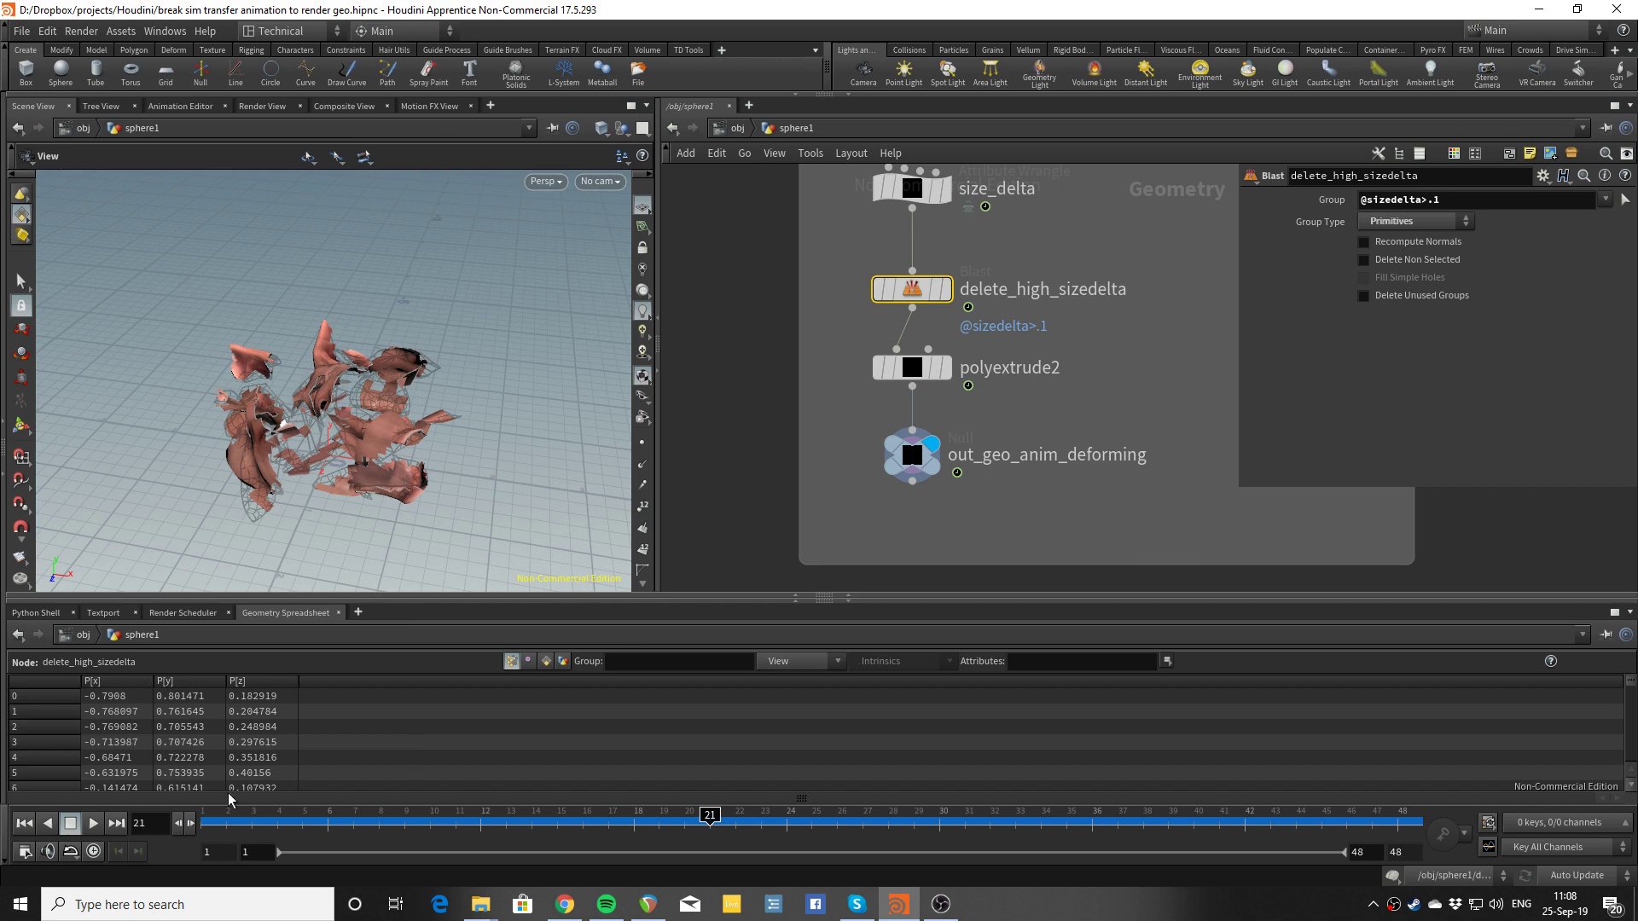
left_click(92, 825)
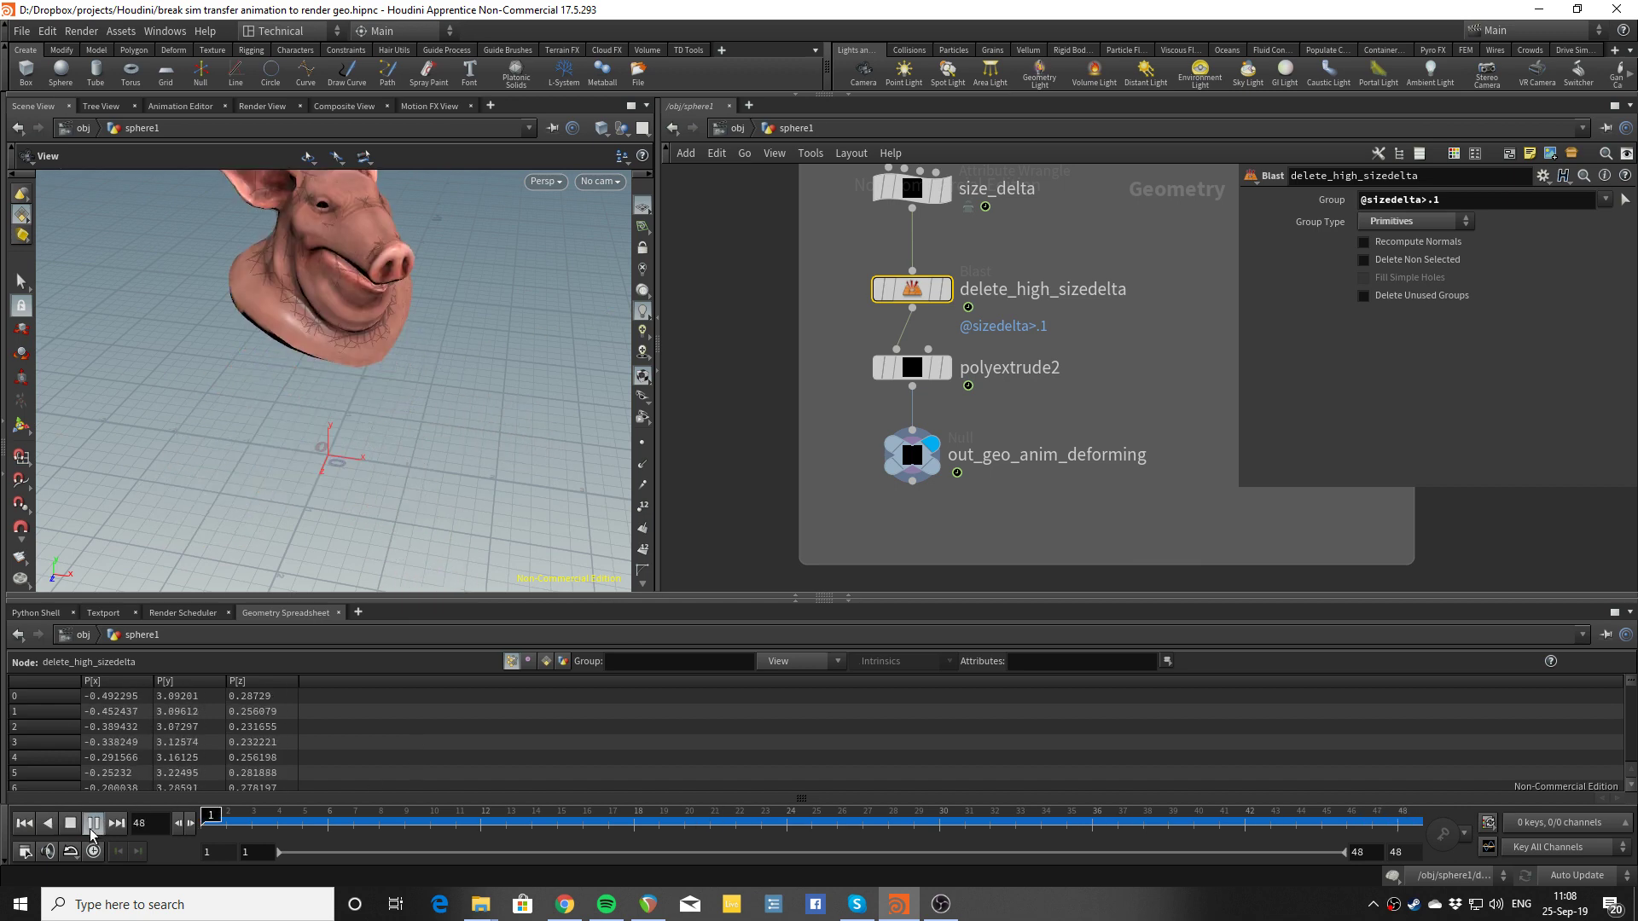
left_click(91, 825)
scroll(938, 402, "down", 2)
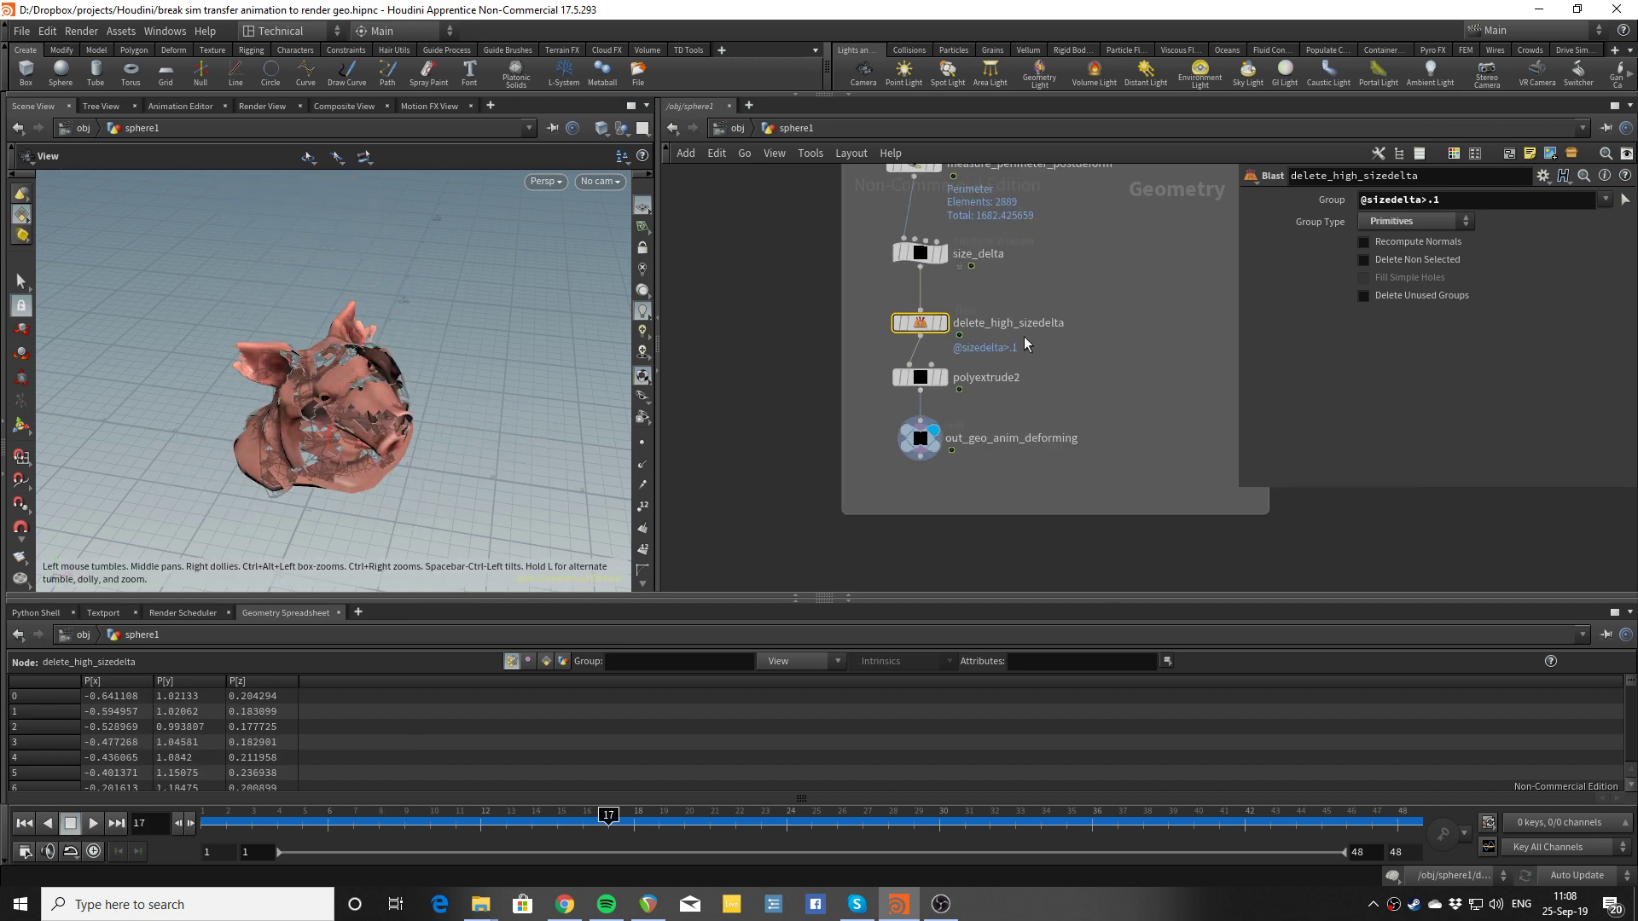
Review the whole Deforming geo setup chain from dopimport1 down to out_geo_anim_deforming
middle_click_drag(1057, 303, 1055, 412)
middle_click_drag(1105, 361, 973, 430)
scroll(1052, 483, "down", 1)
scroll(1004, 402, "down", 1)
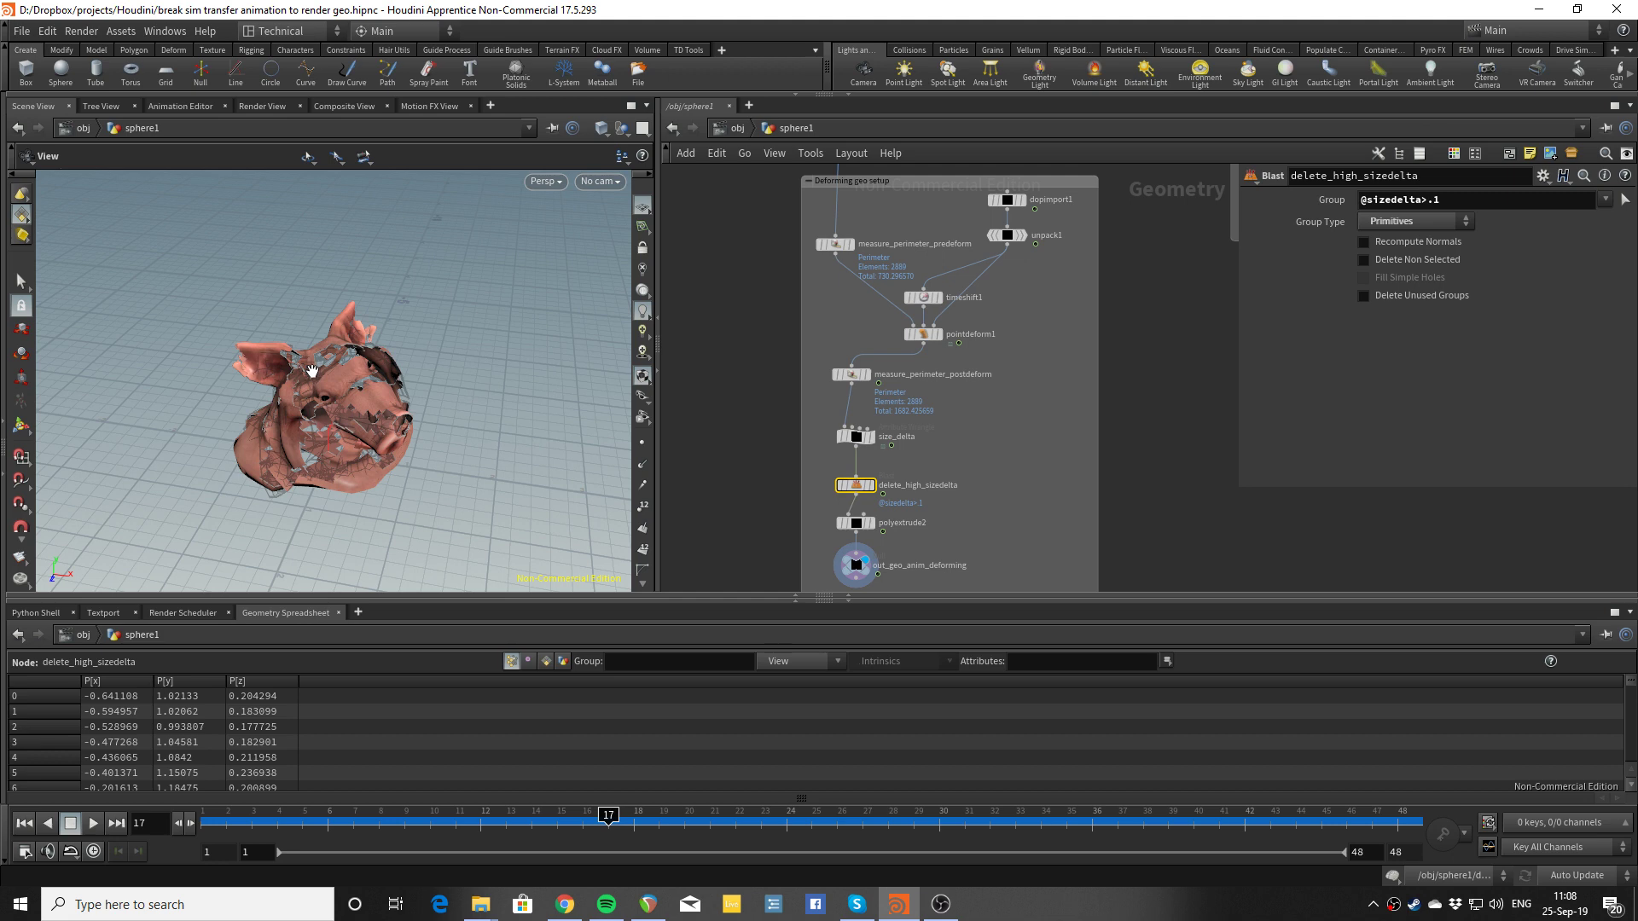
middle_click_drag(1037, 309, 986, 369)
scroll(938, 387, "up", 1)
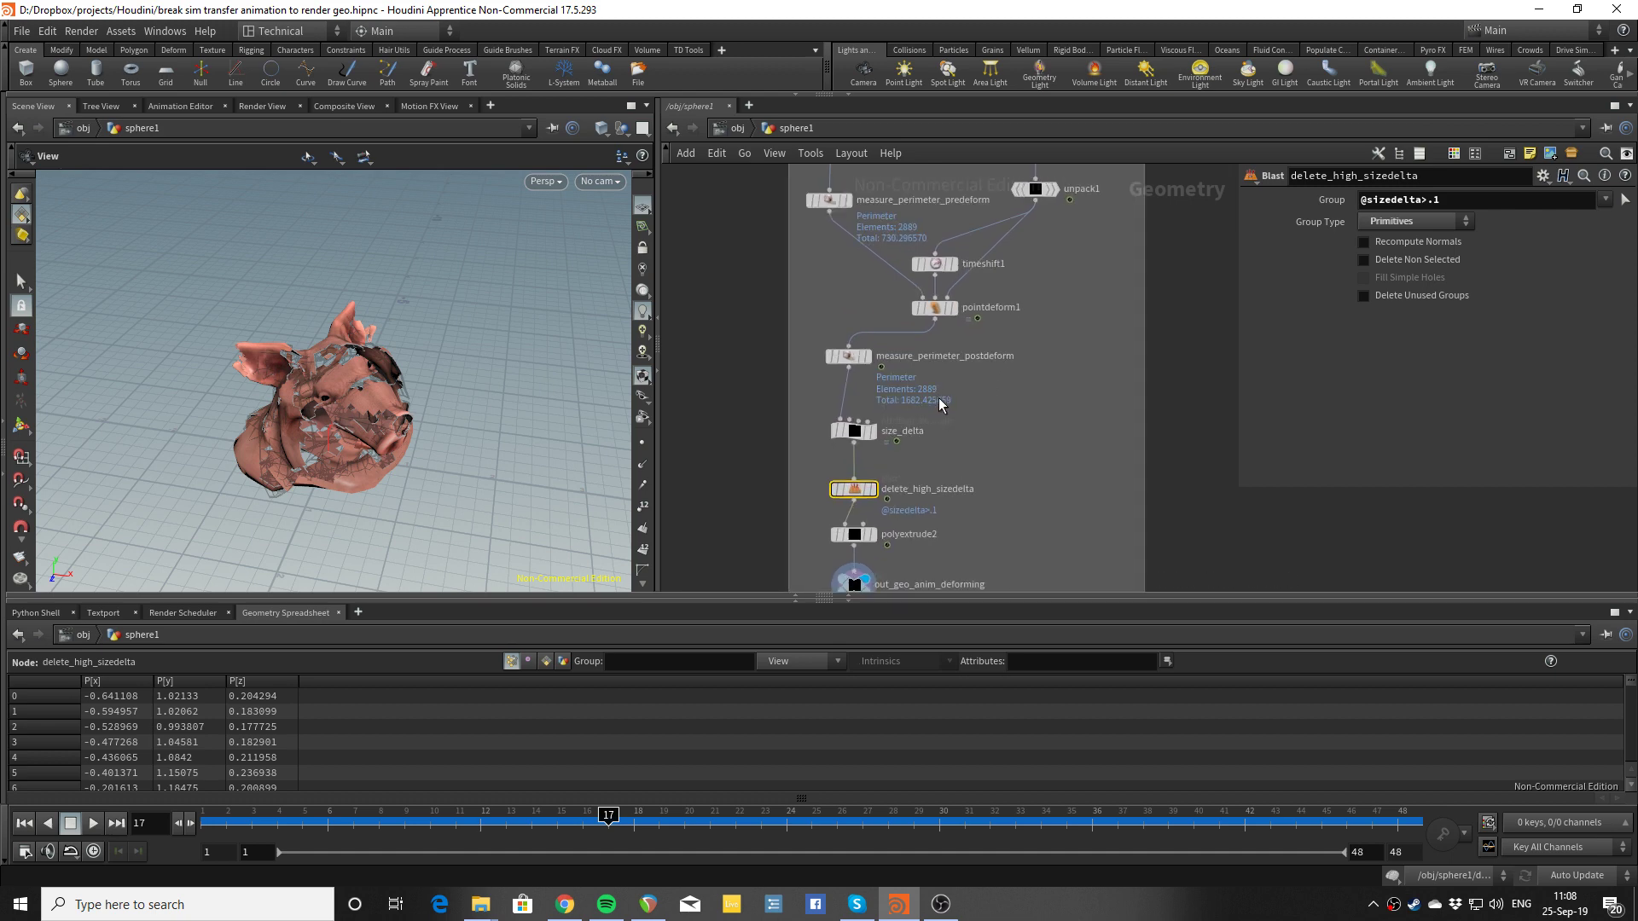
scroll(938, 399, "down", 1)
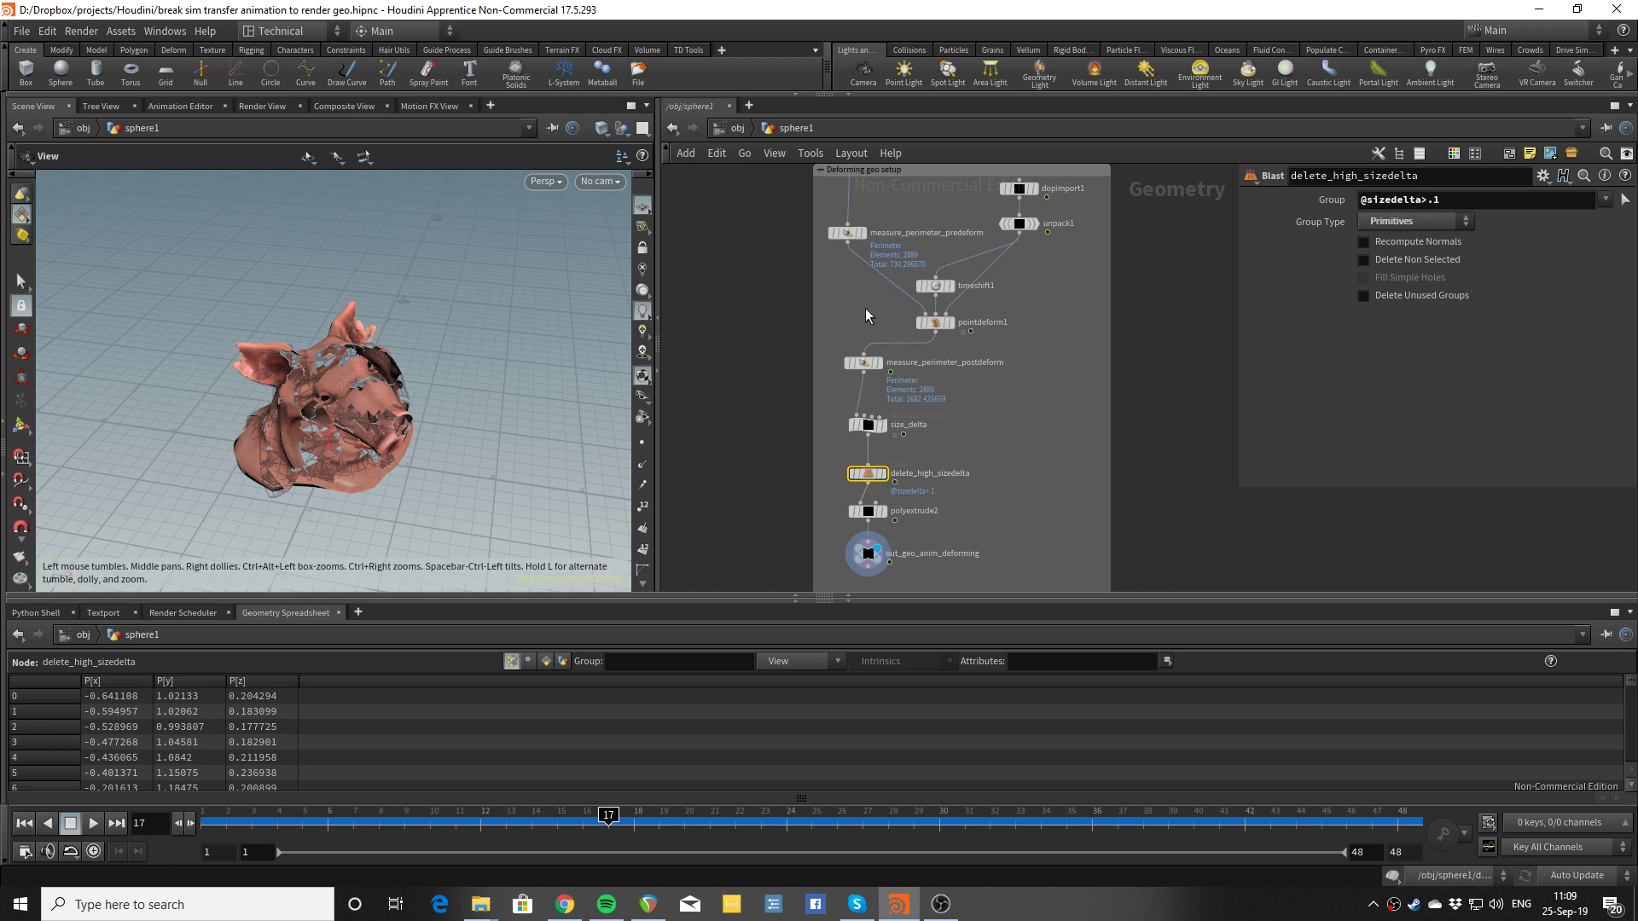
scroll(901, 493, "down", 2)
middle_click_drag(822, 497, 891, 485)
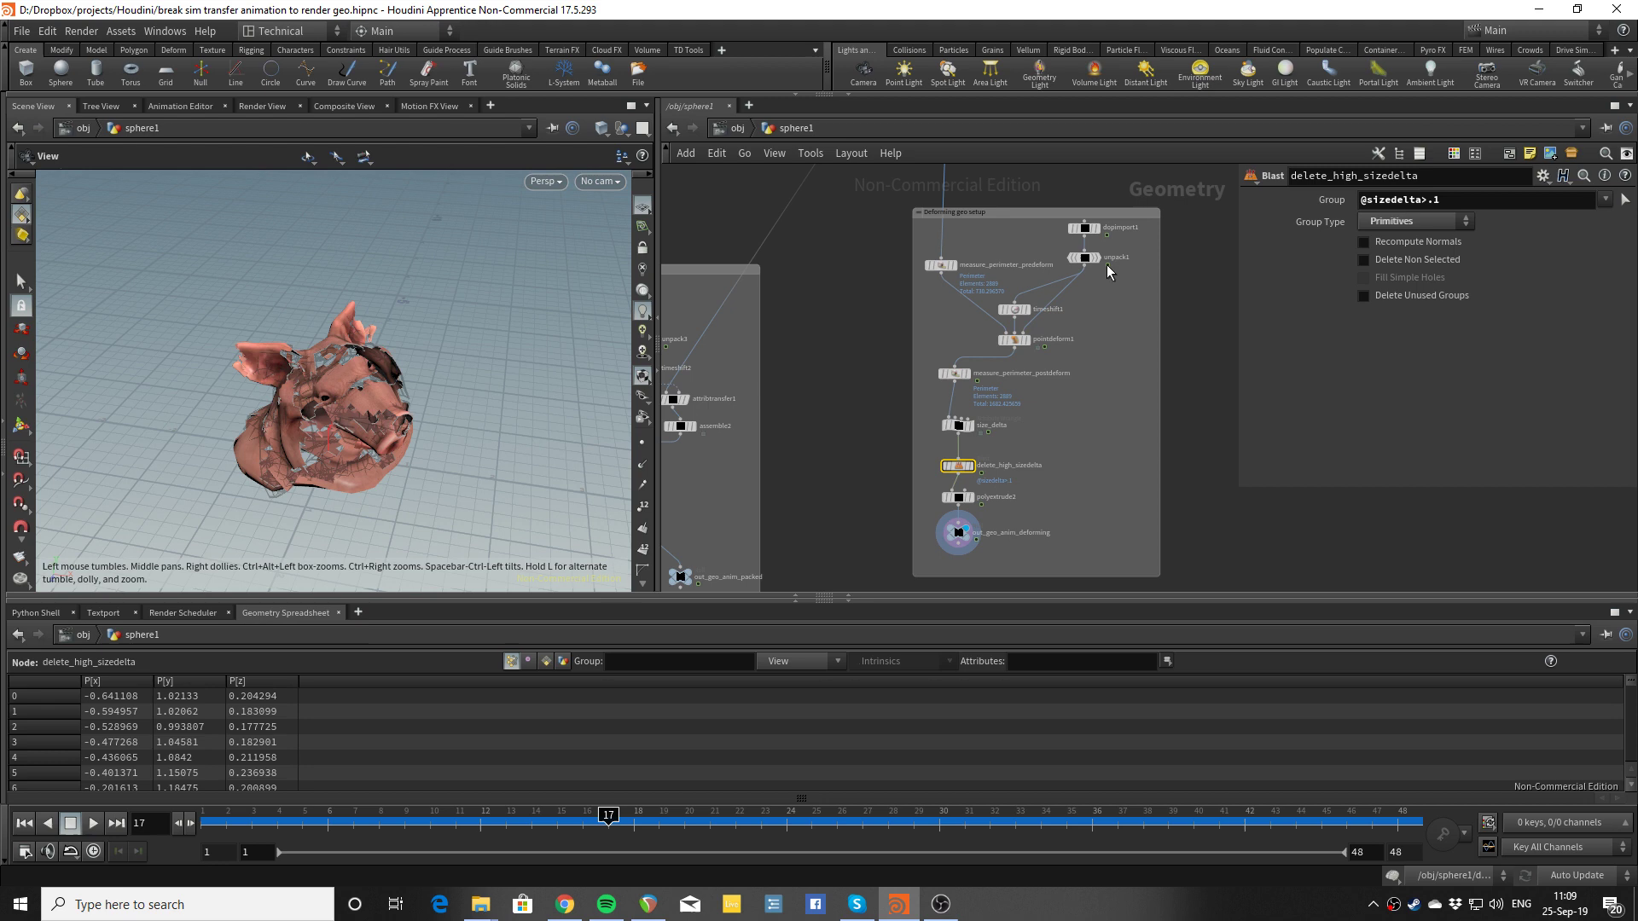
middle_click_drag(1141, 405, 1086, 390)
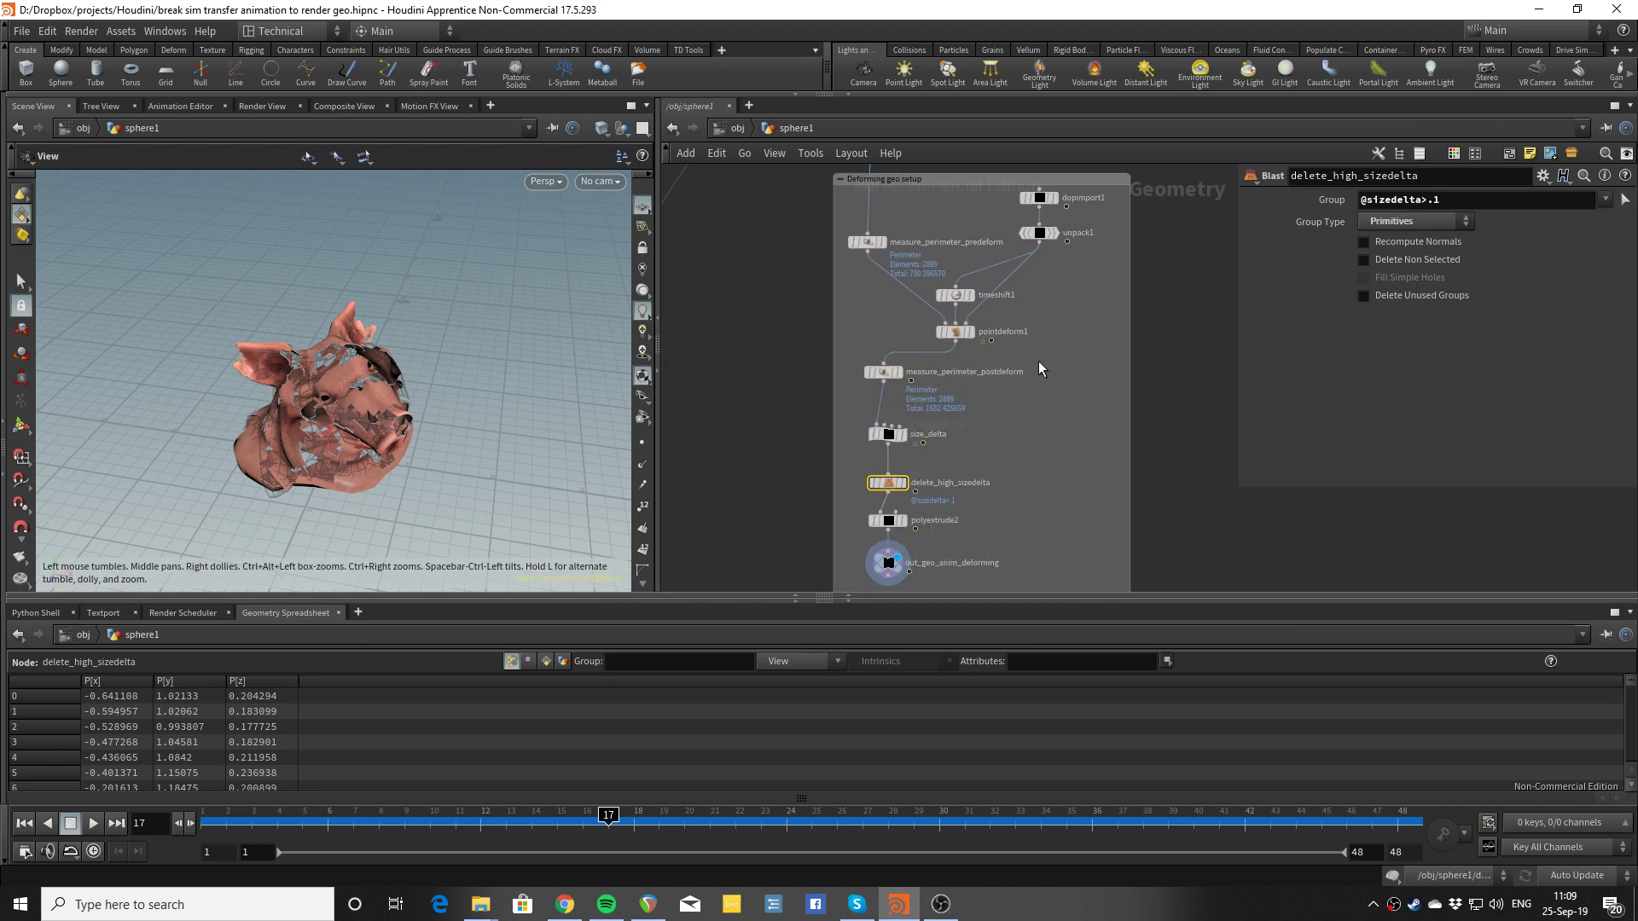
Display transformpieces1 in the Packed geo setup network and scrub the timeline to frame 13 and back to frame 2
mouse_move(684, 464)
middle_mouse_down()
mouse_move(896, 445)
mouse_move(1041, 404)
mouse_move(865, 484)
middle_mouse_up()
mouse_move(888, 428)
middle_mouse_down()
mouse_move(992, 372)
mouse_move(1046, 382)
middle_mouse_up()
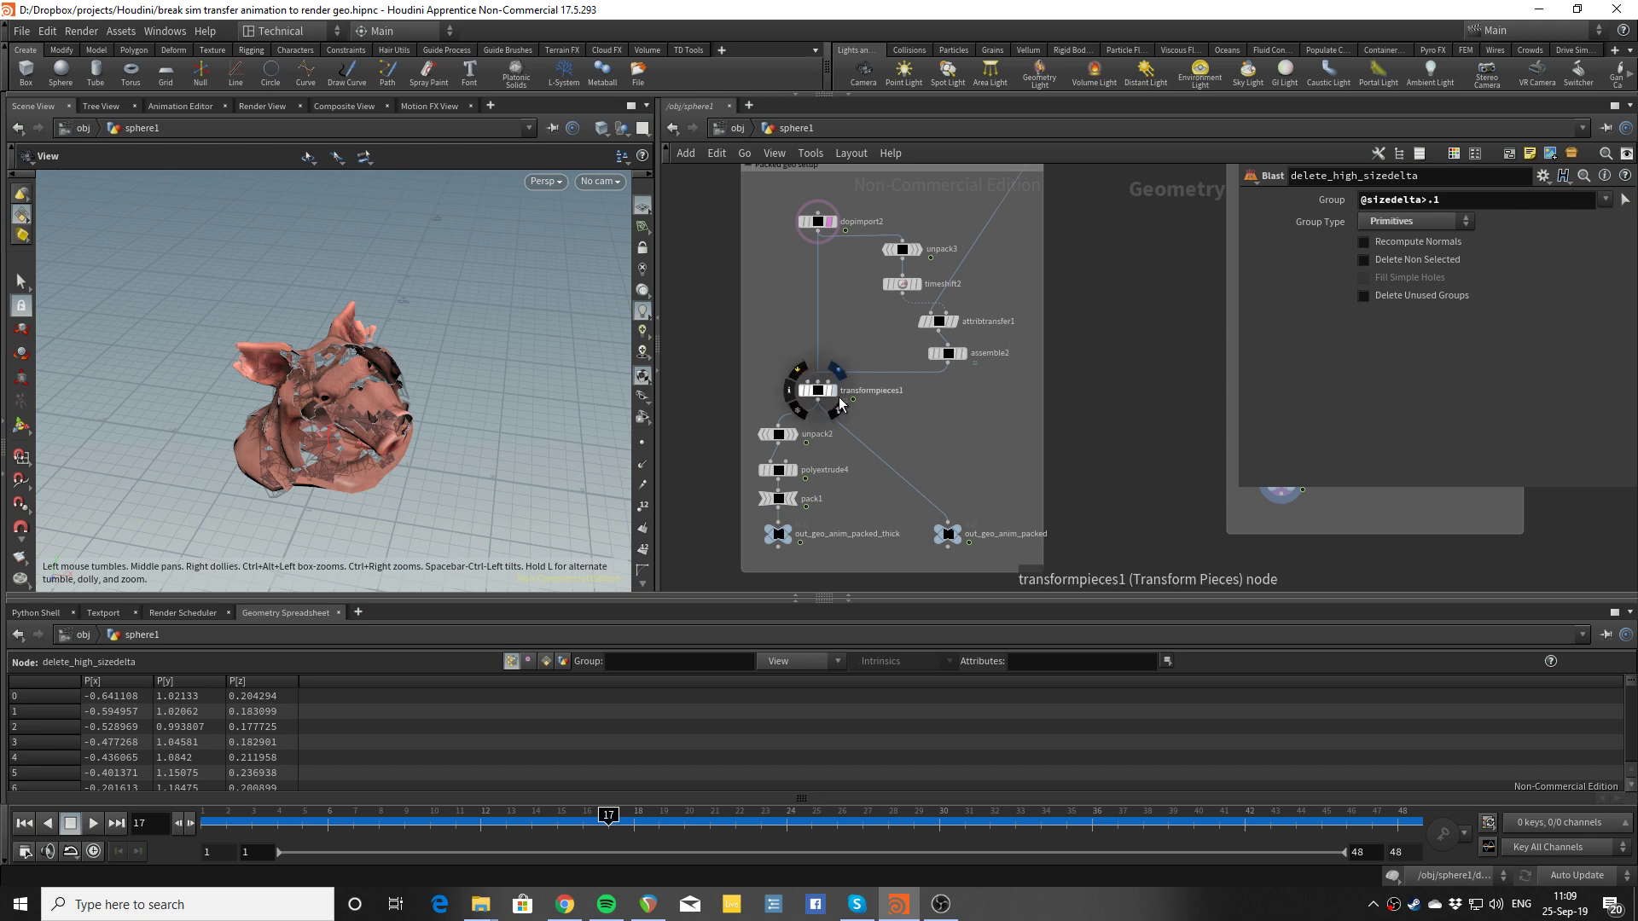
scroll(841, 416, "up", 2)
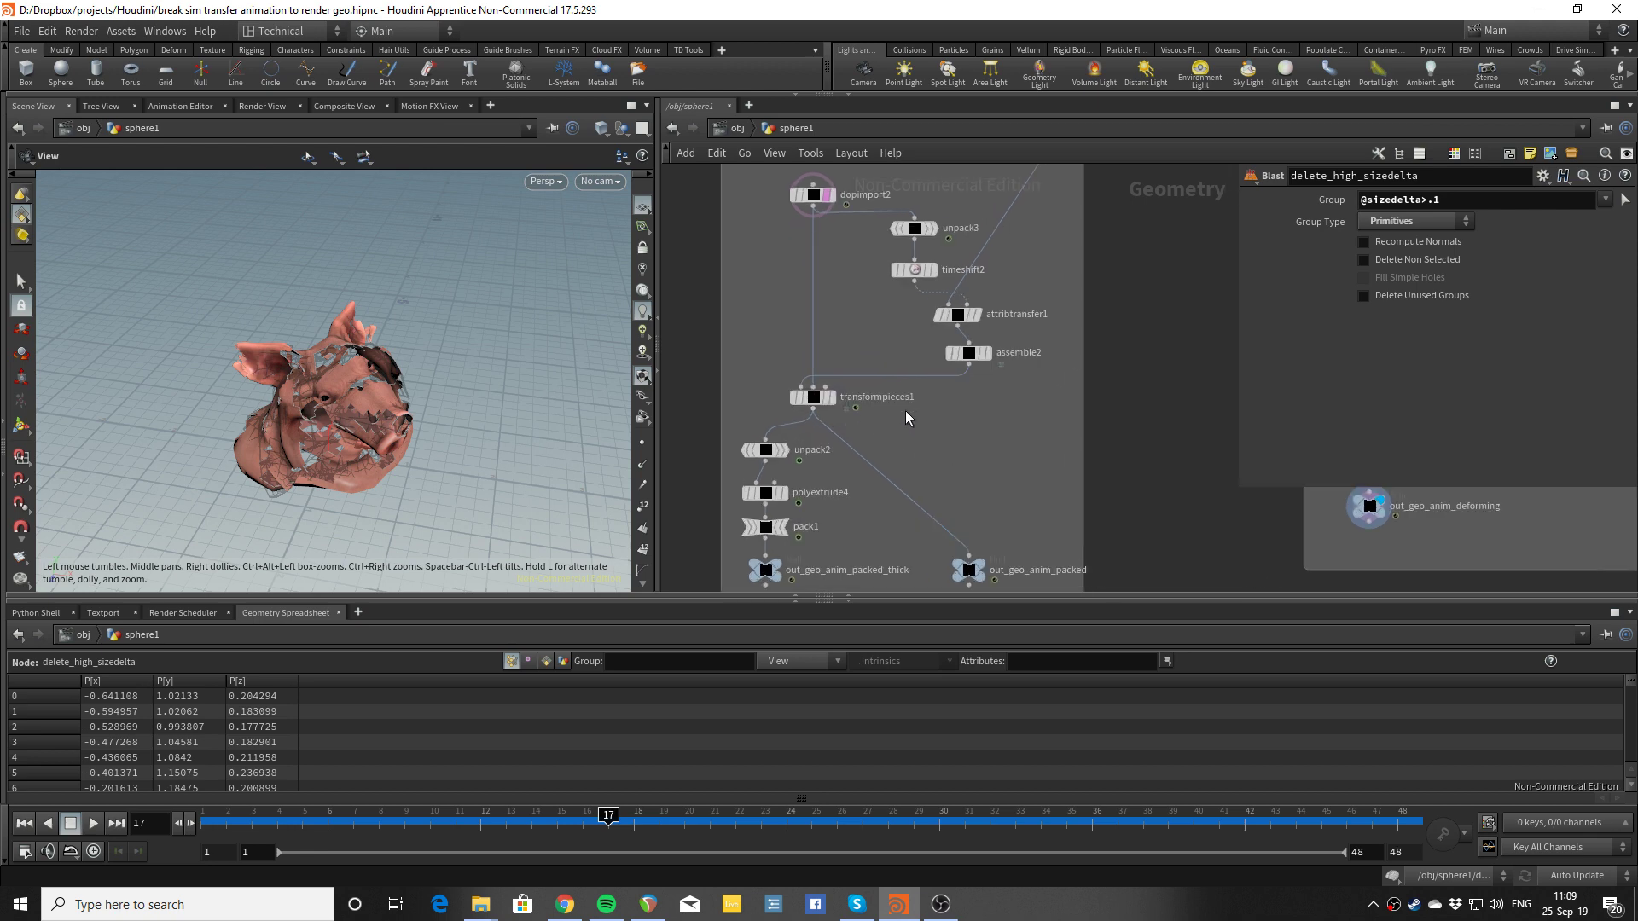
scroll(905, 427, "down", 3)
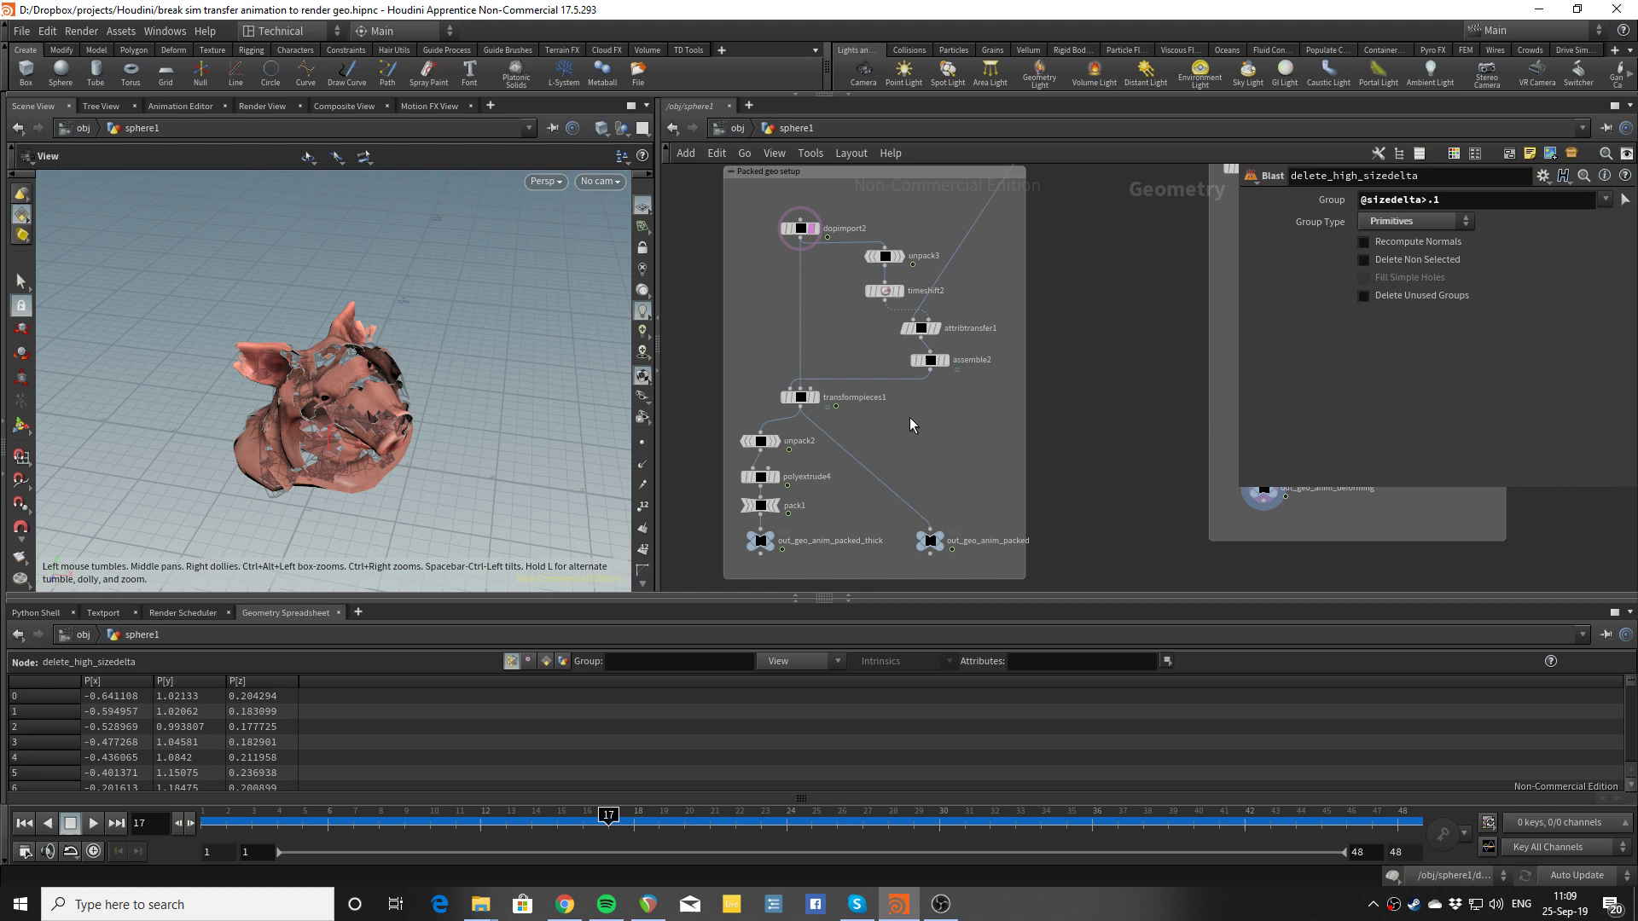
middle_click_drag(959, 427, 946, 438)
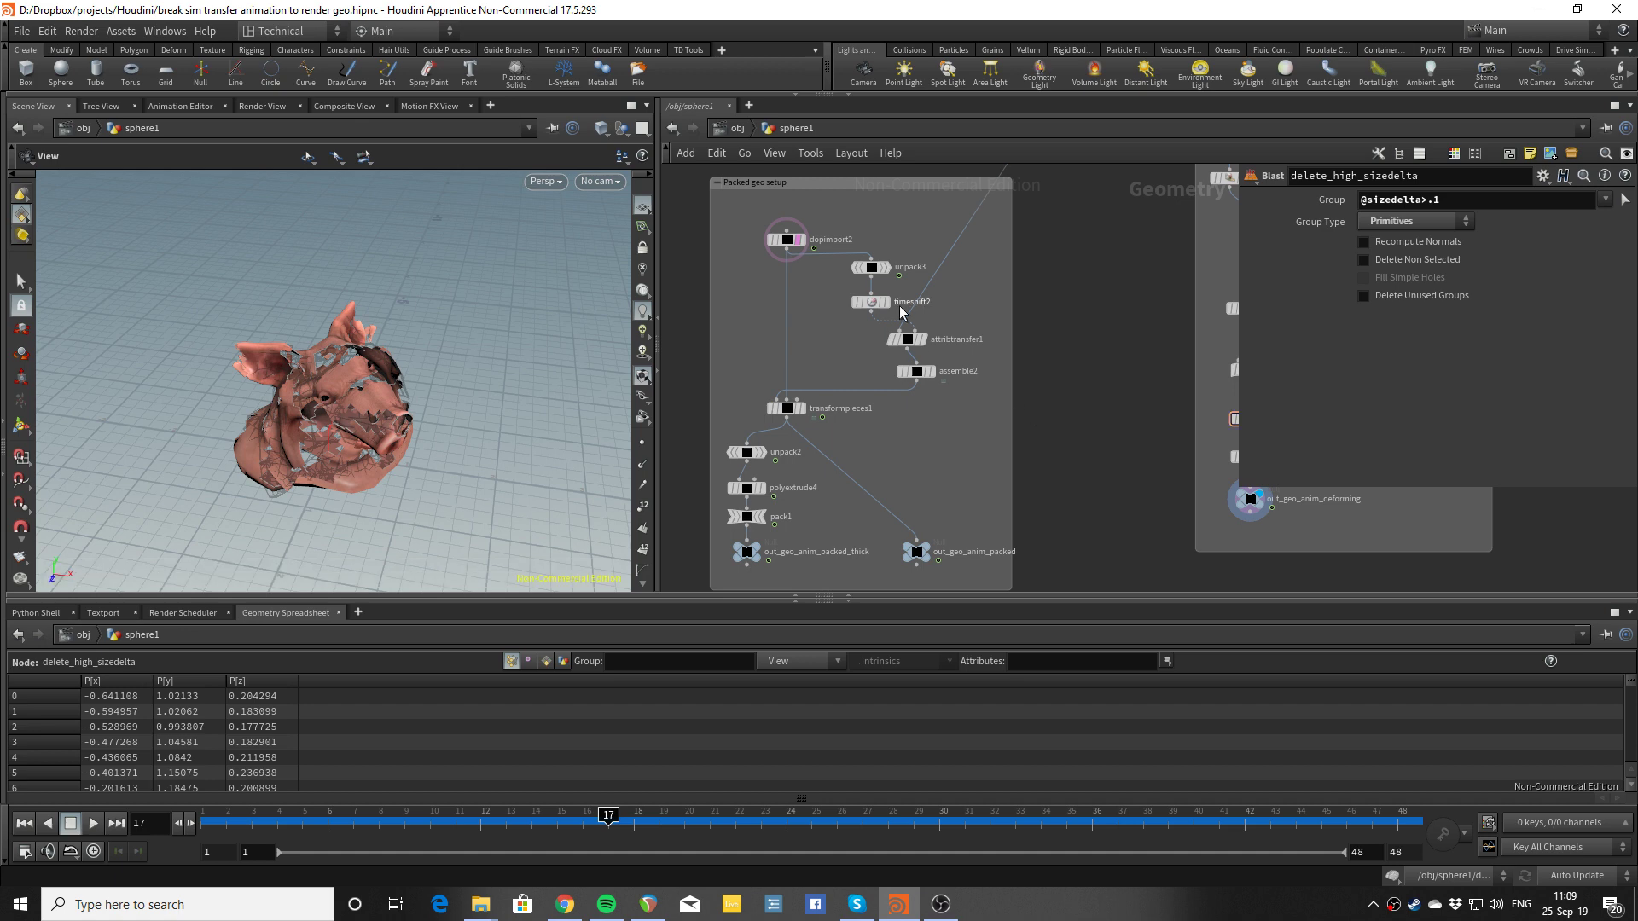
scroll(836, 281, "up", 2)
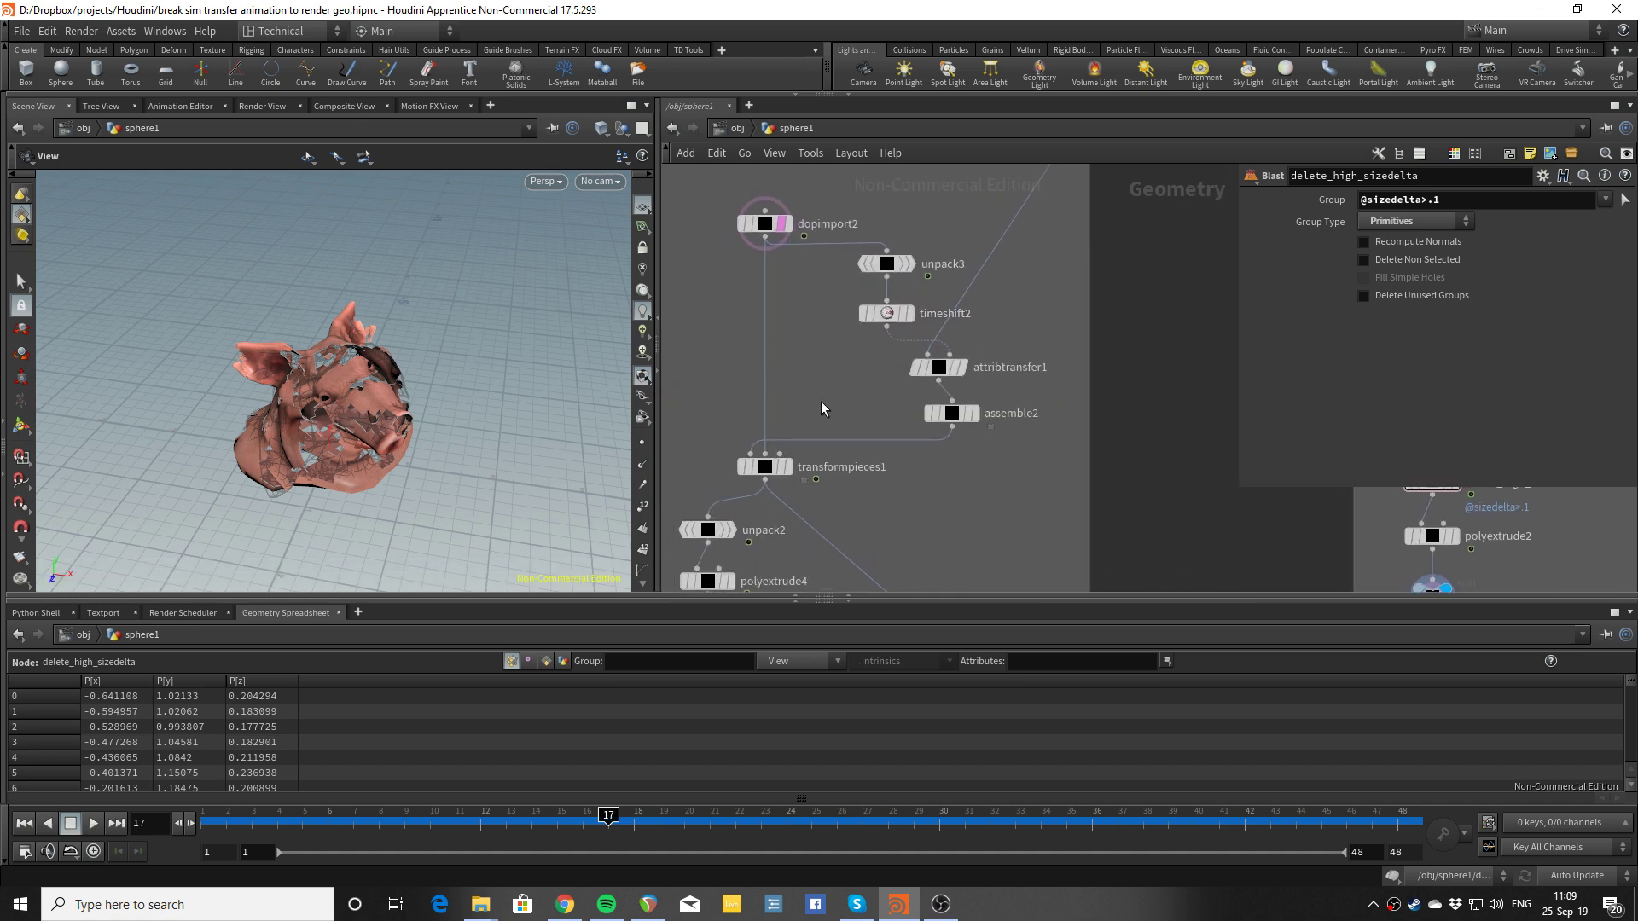
left_click(789, 467)
left_click_drag(354, 823, 506, 821)
mouse_move(762, 469)
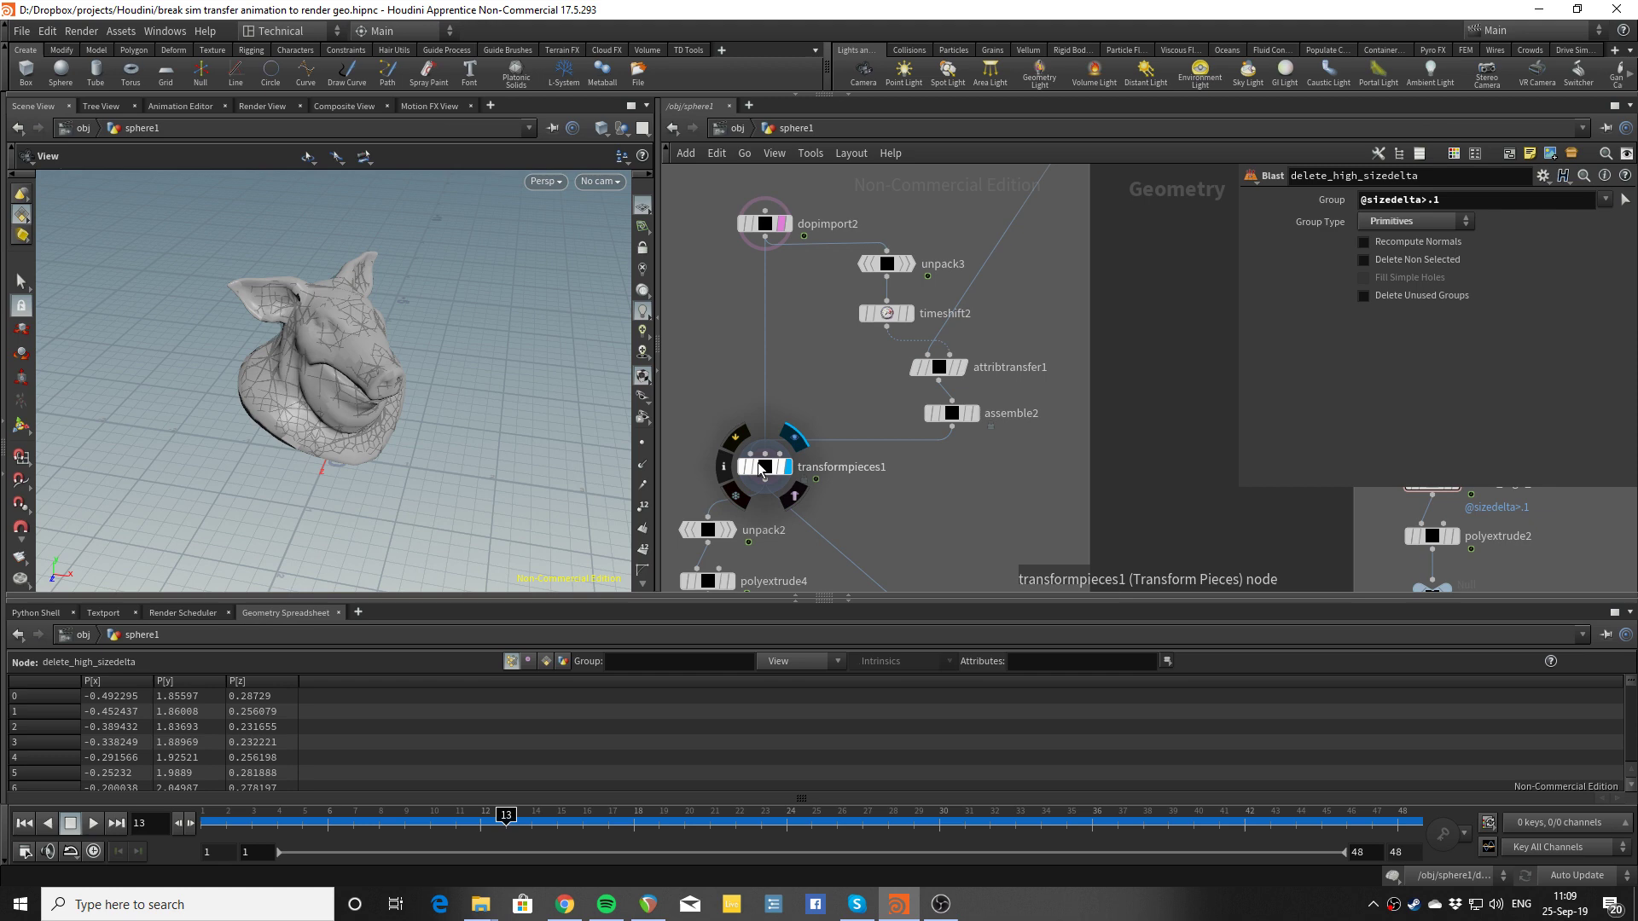
left_click_drag(363, 824, 225, 825)
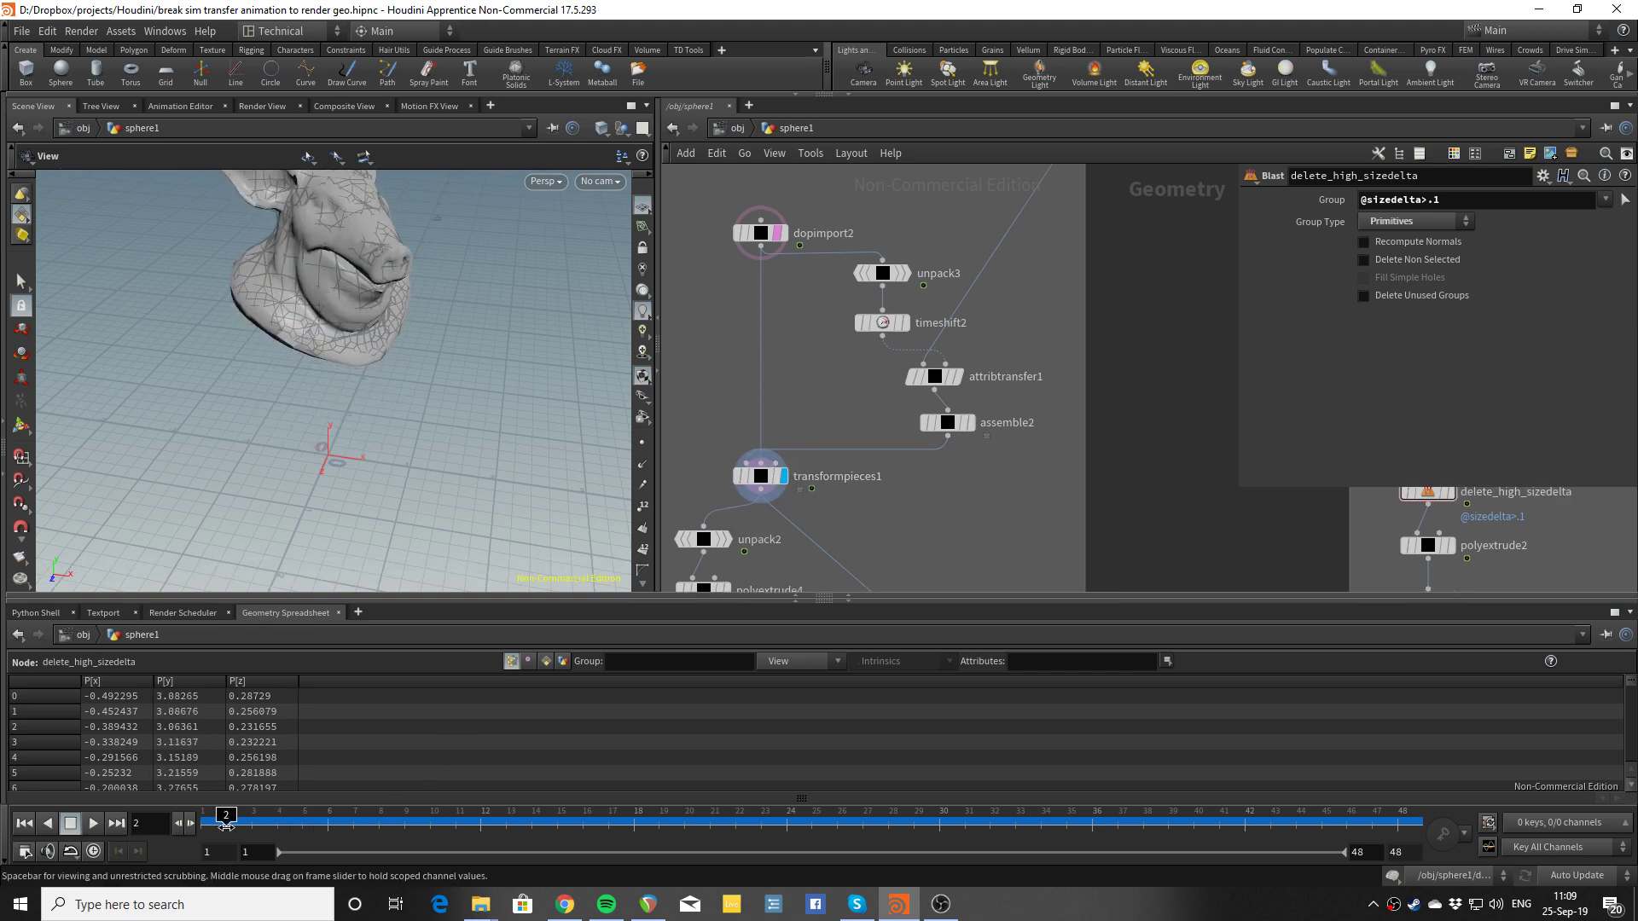
Display dopimport2 in wireframe, scrub to frame 25, and inspect the scattered proxy pieces up close
left_click(784, 236)
mouse_move(401, 388)
left_mouse_down()
mouse_move(392, 333)
mouse_move(408, 319)
left_mouse_up()
key("w")
left_click_drag(341, 823, 811, 826)
left_click_drag(486, 438, 450, 376)
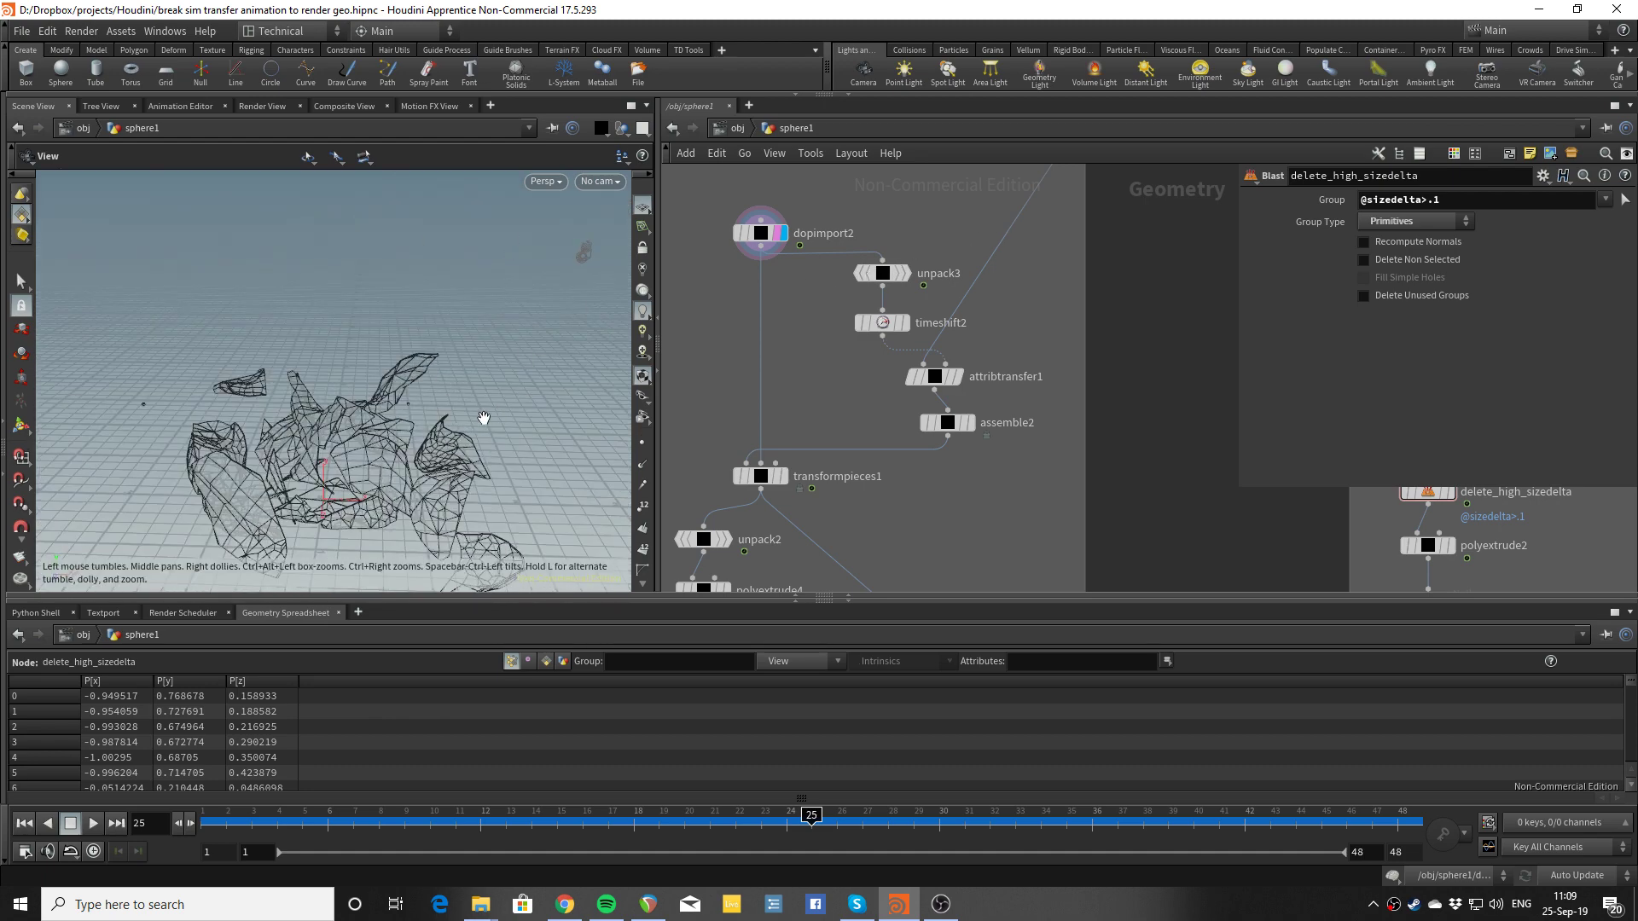
scroll(425, 335, "up", 3)
left_click_drag(489, 512, 509, 400)
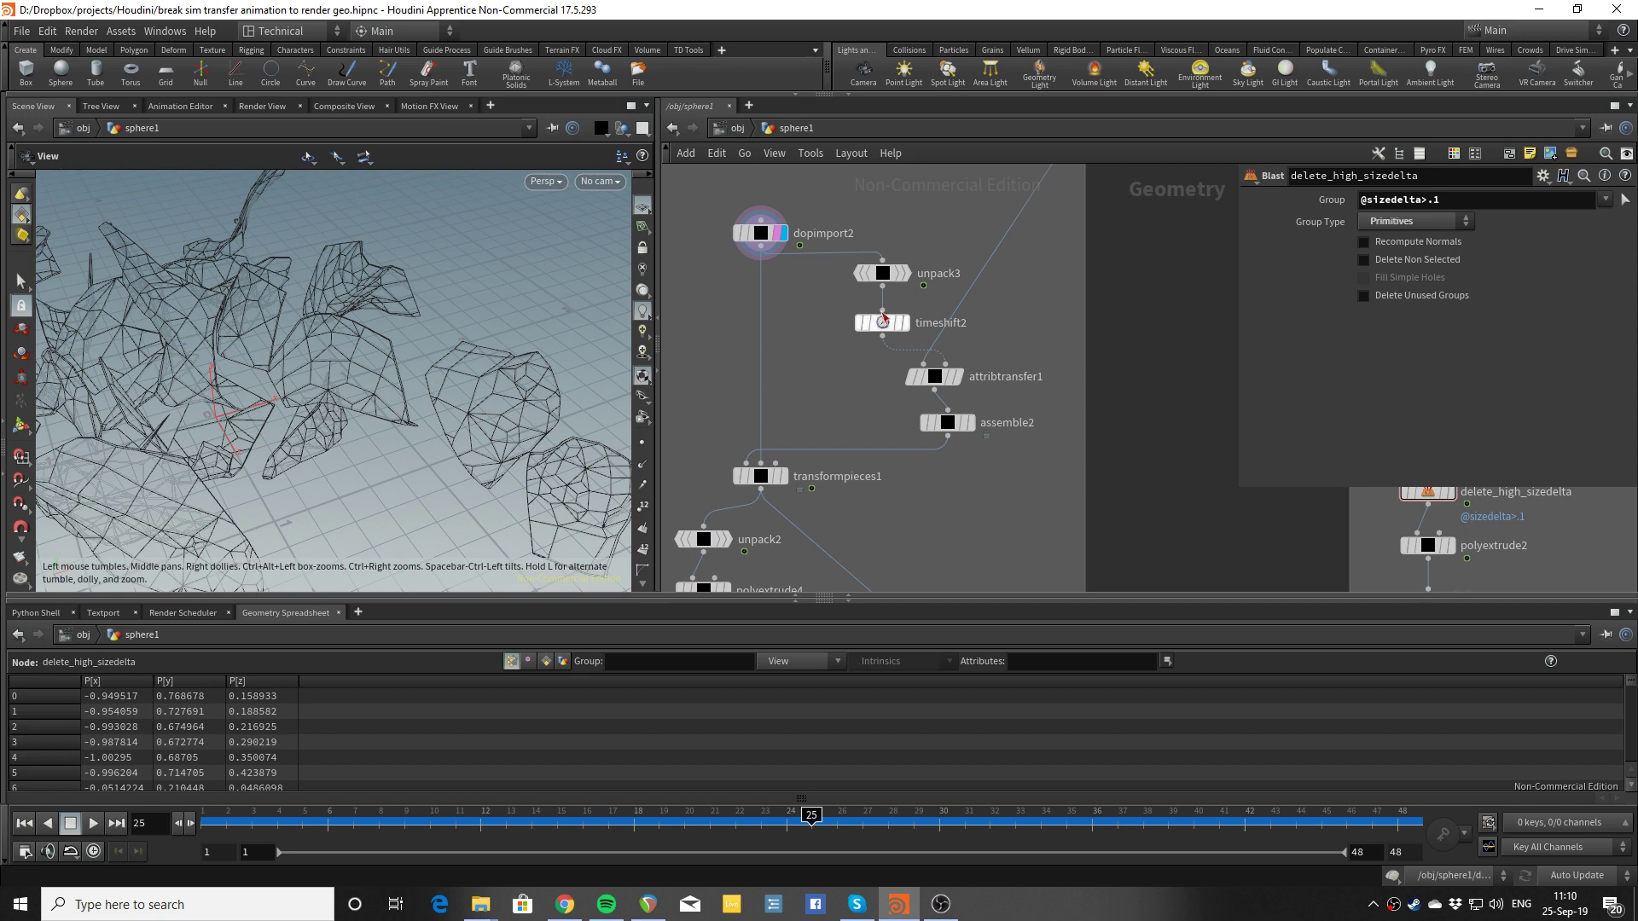
Review the unpack3 settings, then display timeshift2 and review its frame settings
left_click(907, 282)
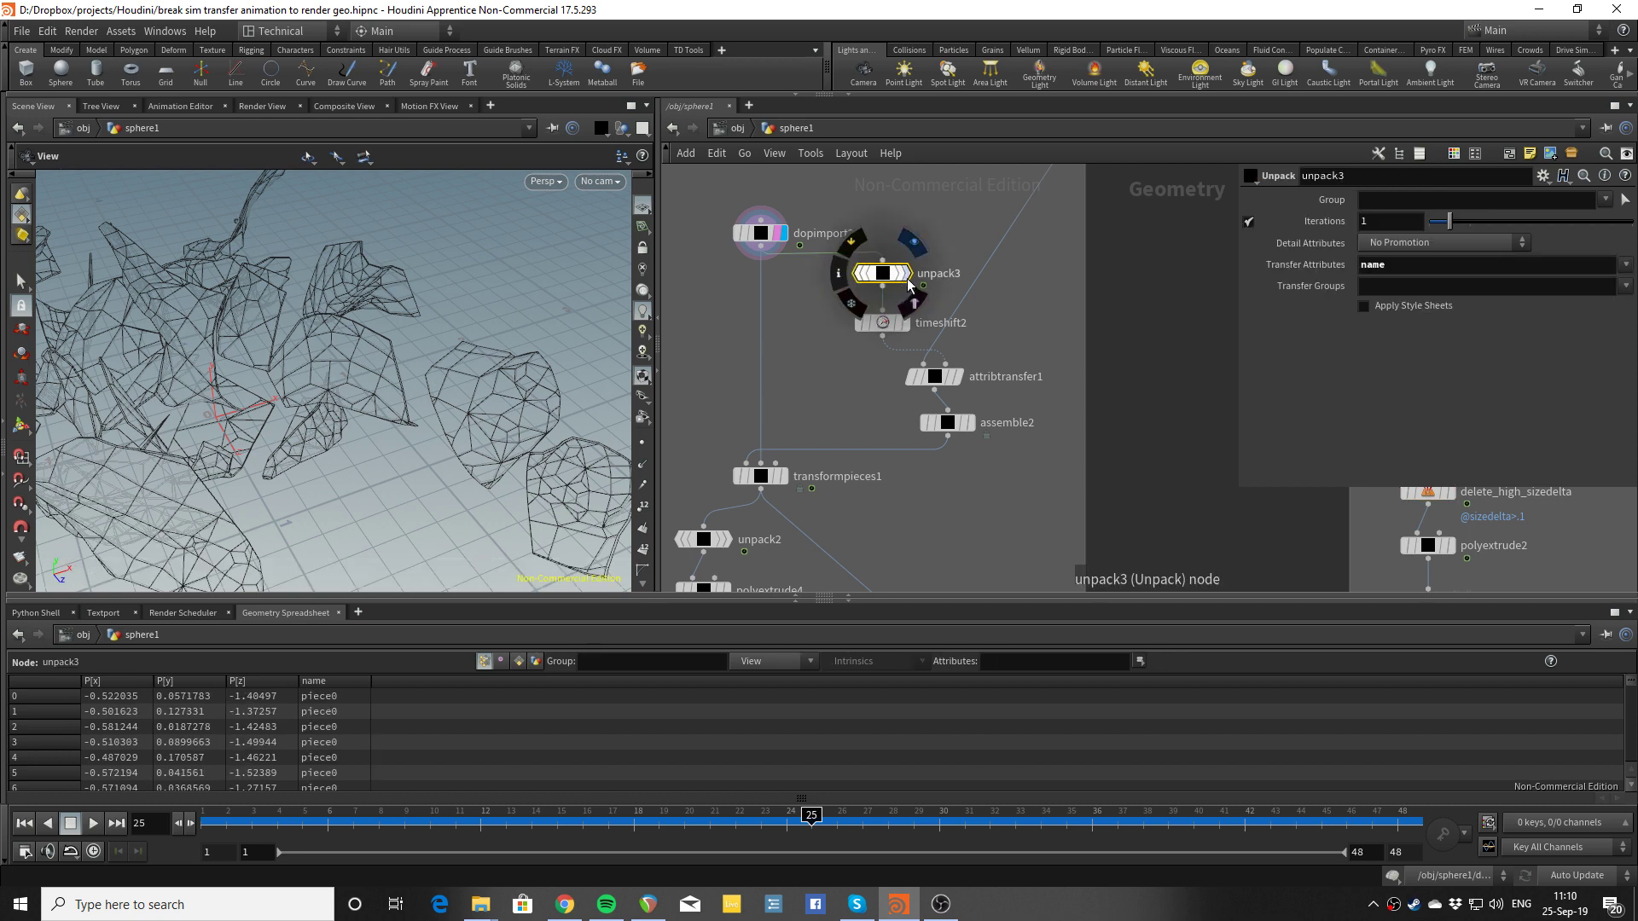
left_click(883, 322)
left_click(903, 322)
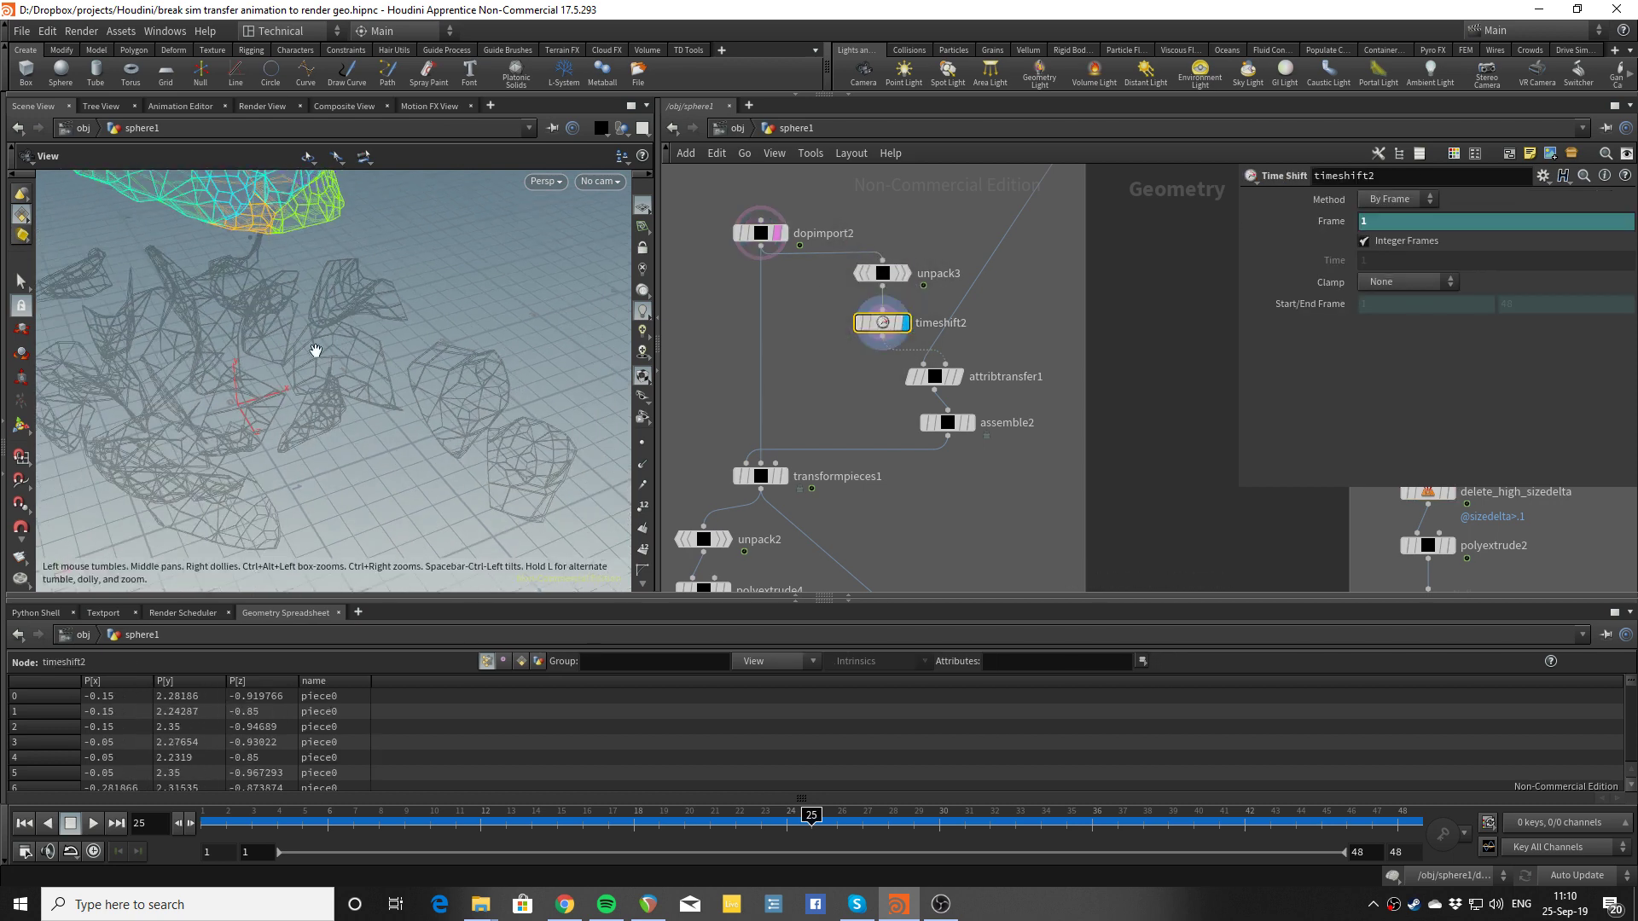
Display attribtransfer1 and switch back to timeshift2 to compare the render mesh with the colored proxy pieces
left_click(958, 376)
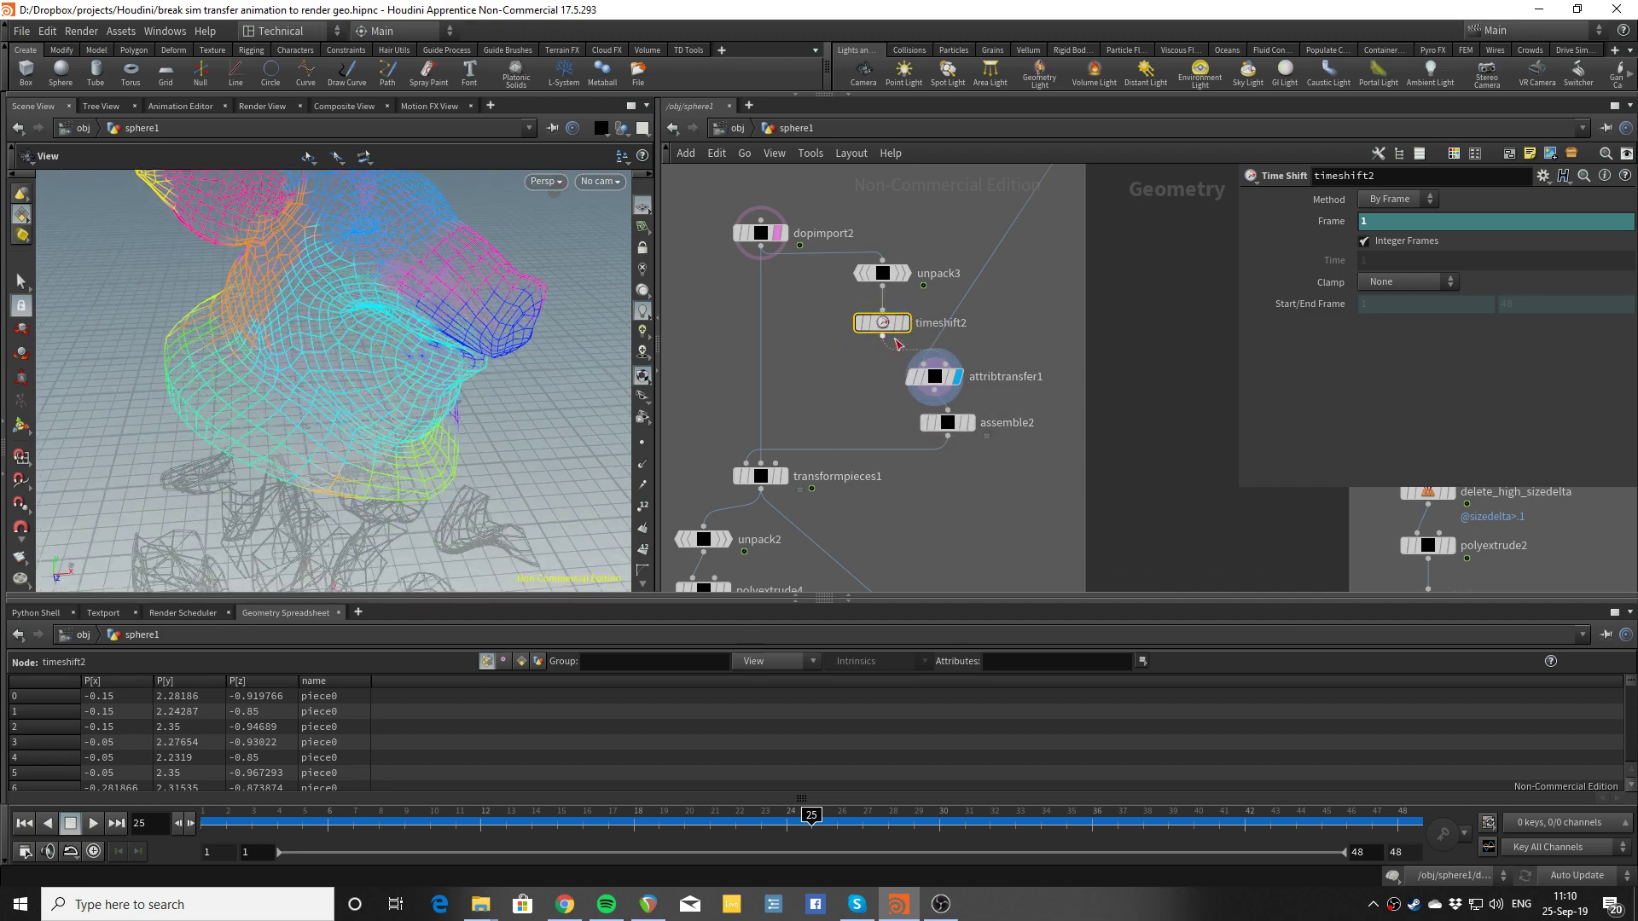
left_click(903, 322)
left_click_drag(356, 361, 379, 258)
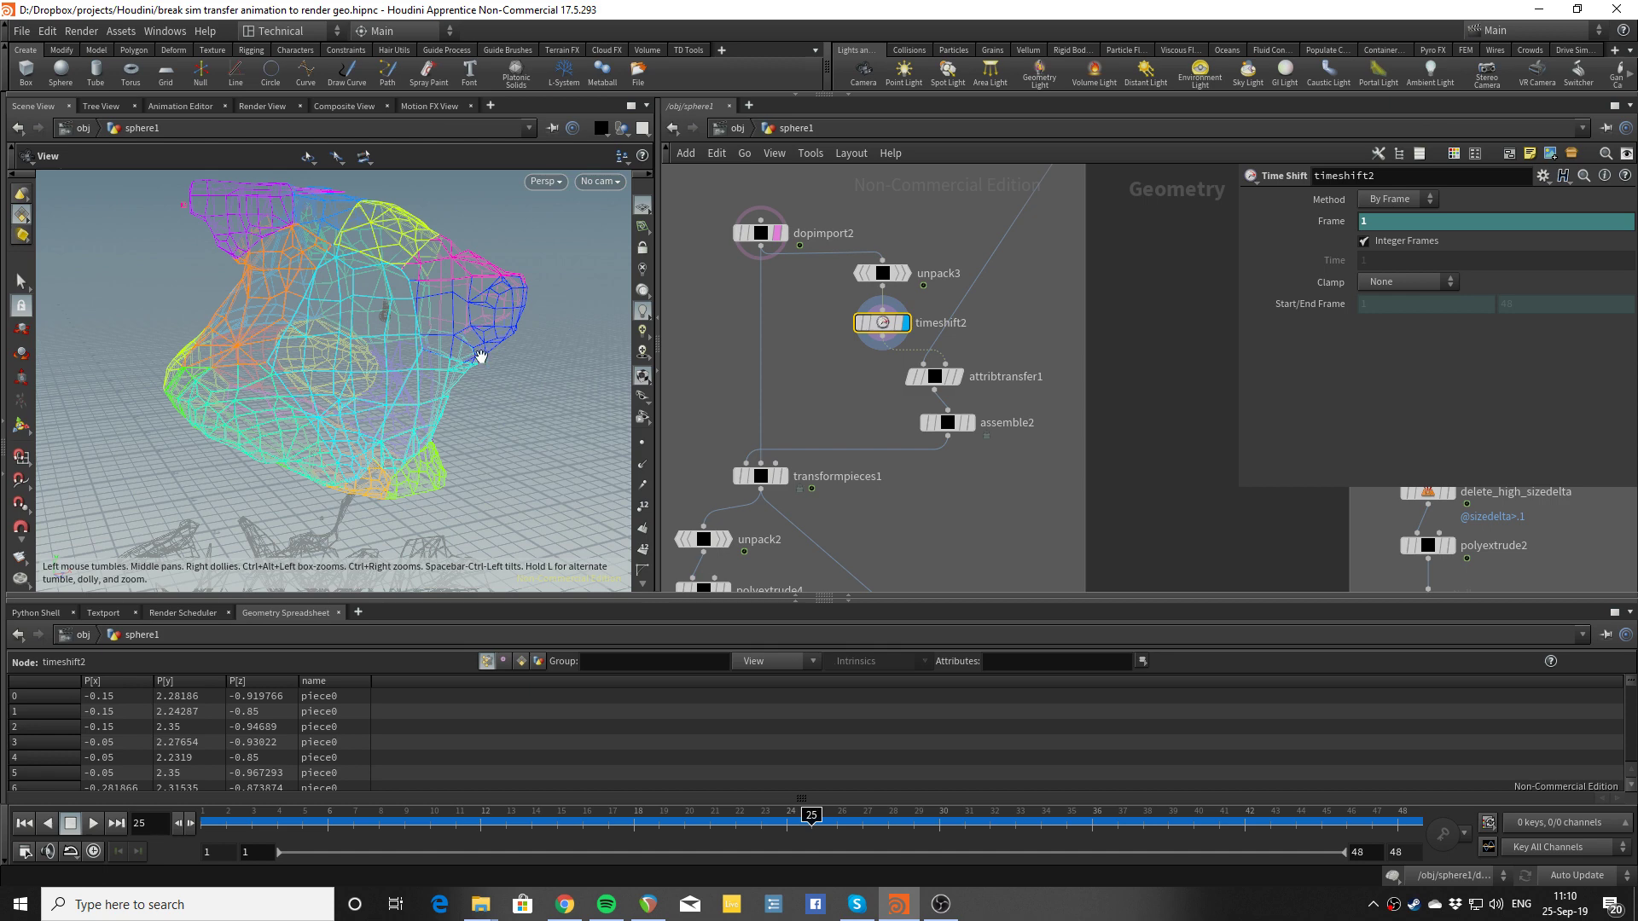
Display attribtransfer1 again, then assemble2, and review the assemble2 settings
left_click(957, 376)
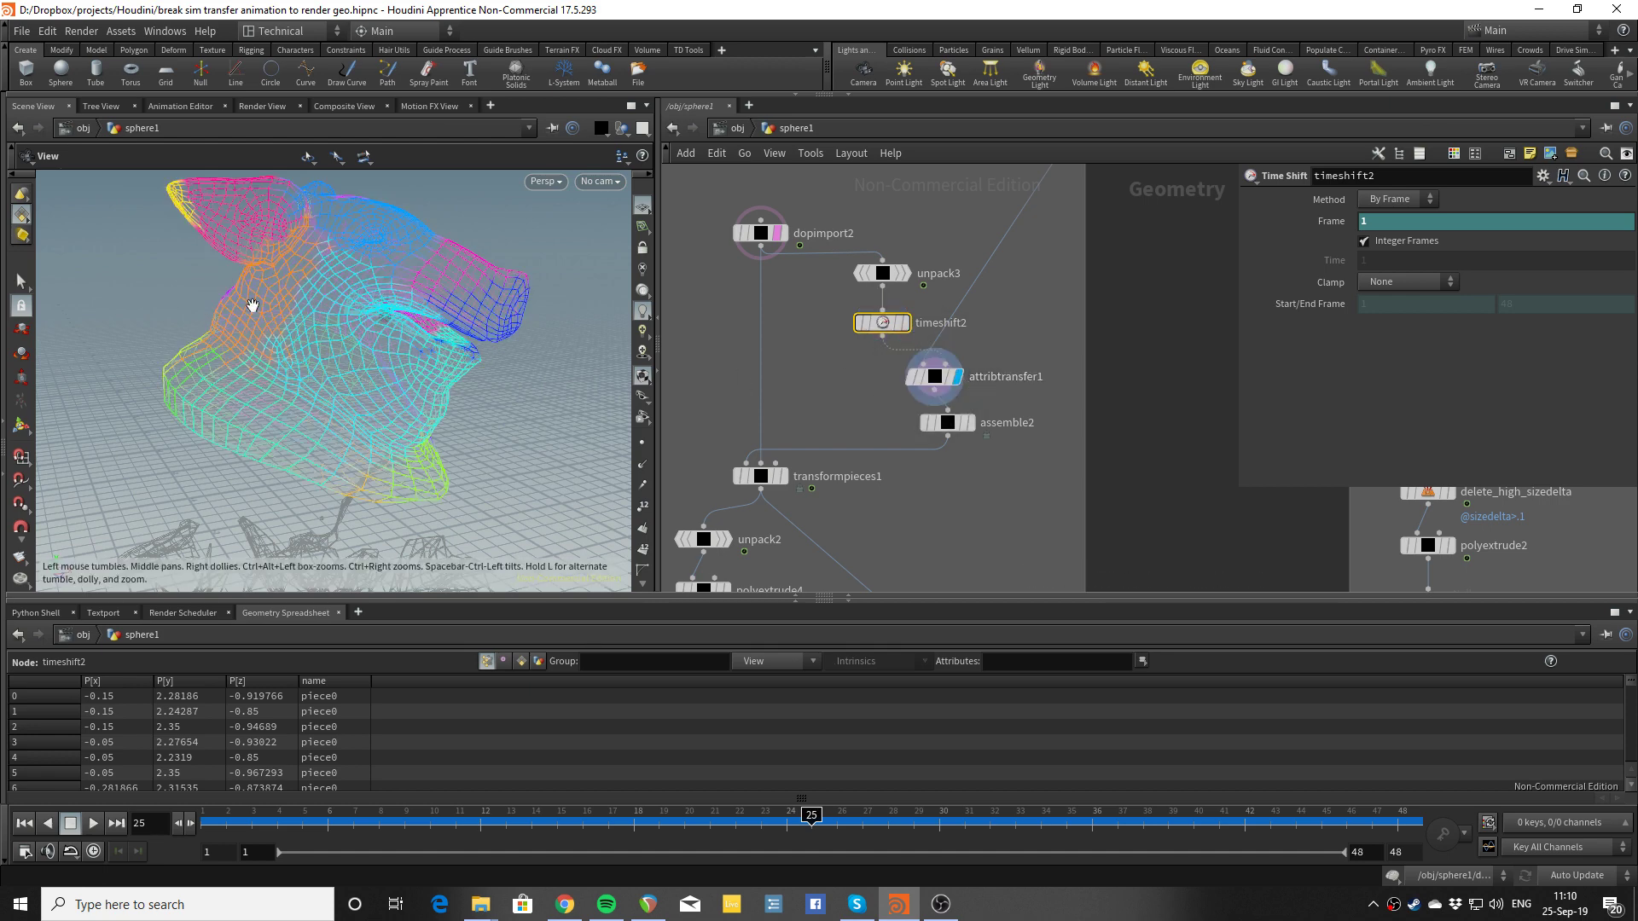
left_click(973, 424)
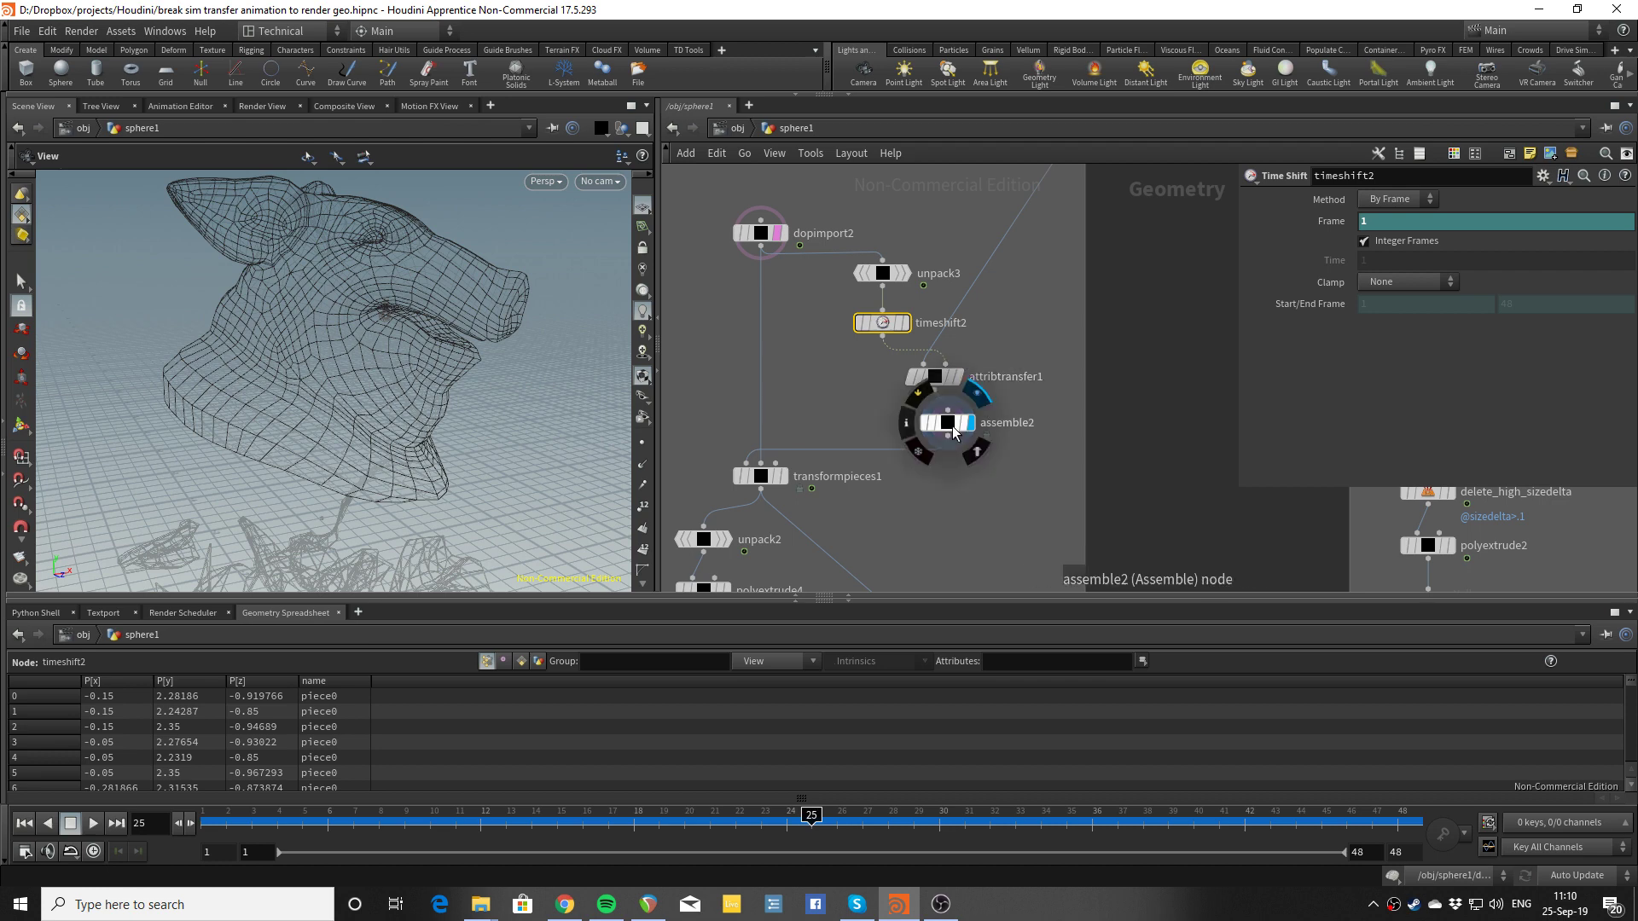
left_click(952, 429)
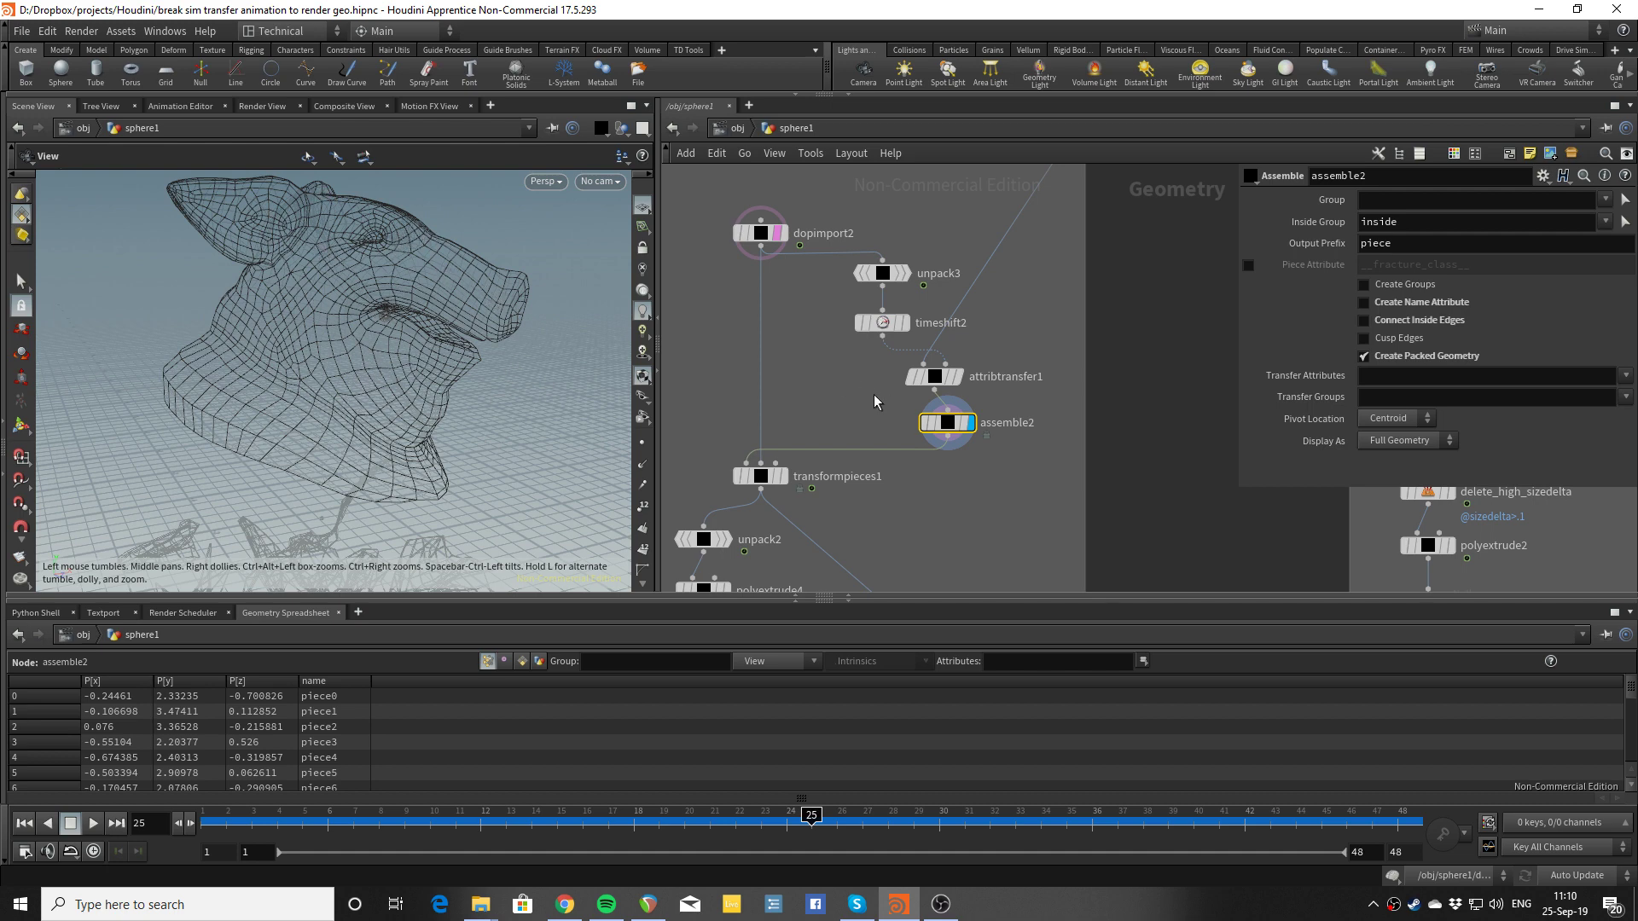
Display transformpieces1 at frame 25 and inspect the broken render pieces in wireframe and shaded mode
scroll(789, 422, "up", 3)
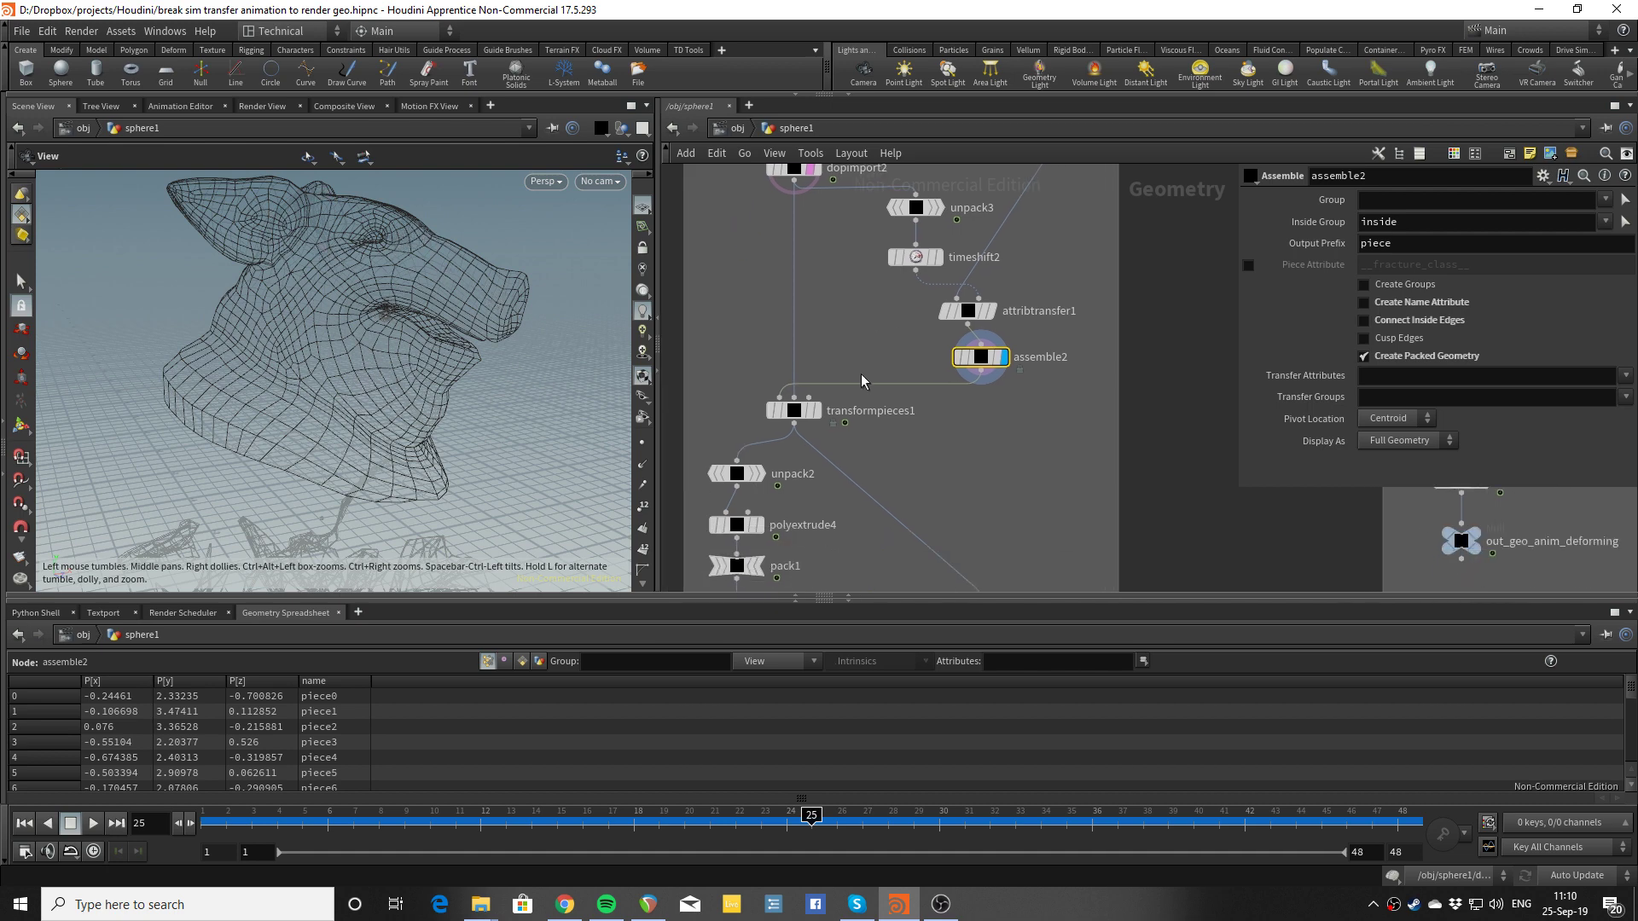
left_click(794, 415)
left_click_drag(545, 454, 496, 302)
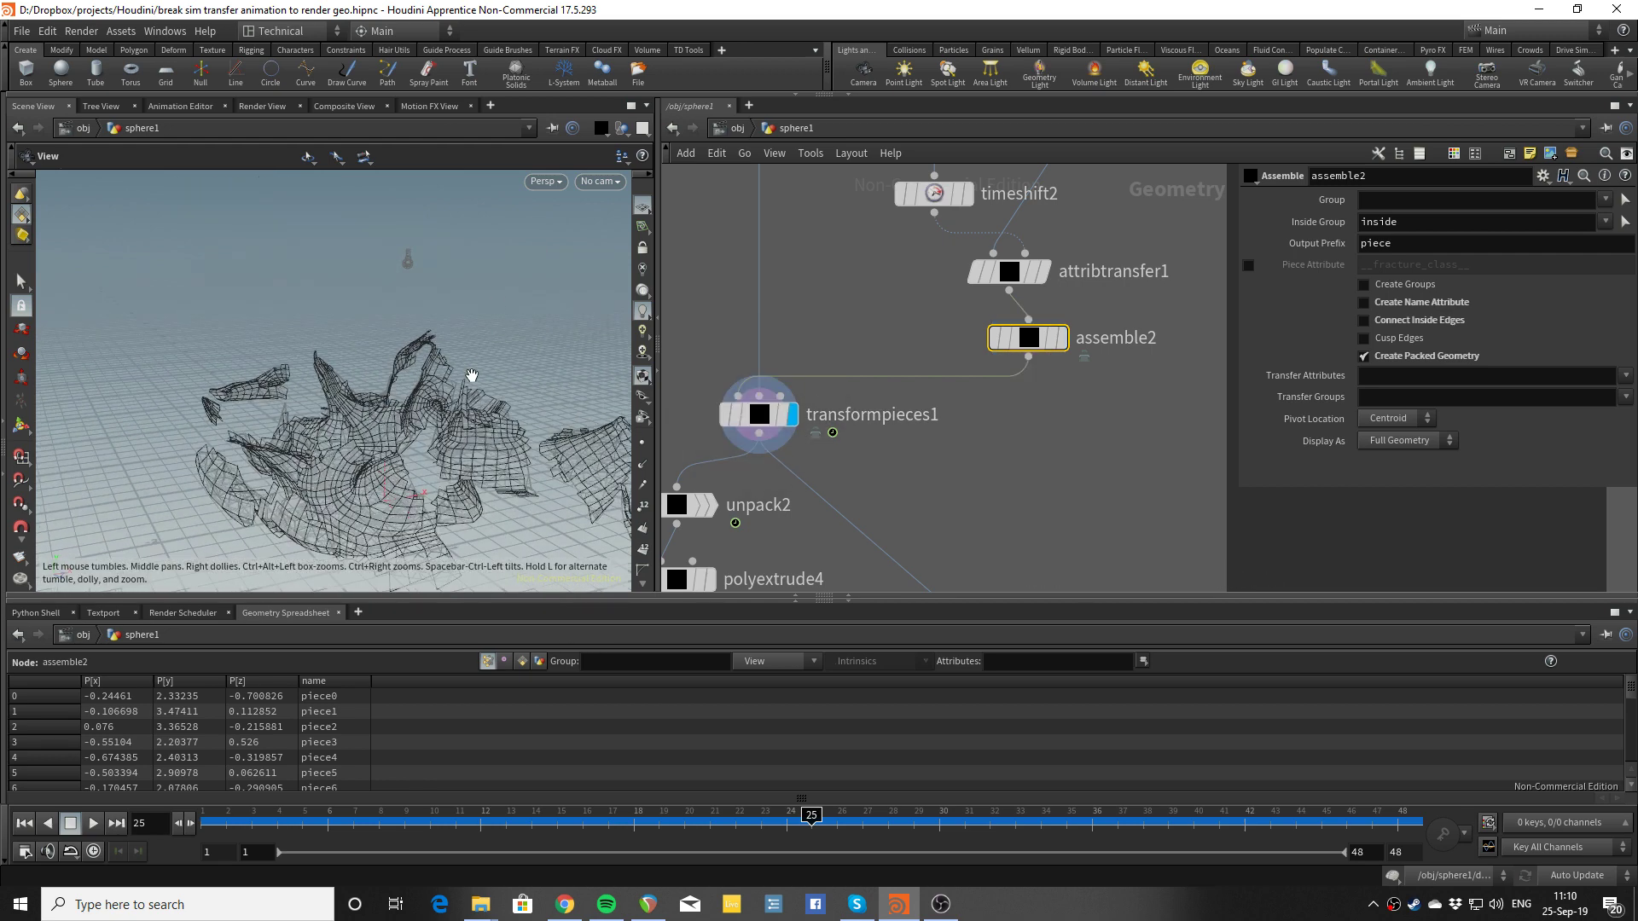
left_click_drag(468, 384, 431, 412)
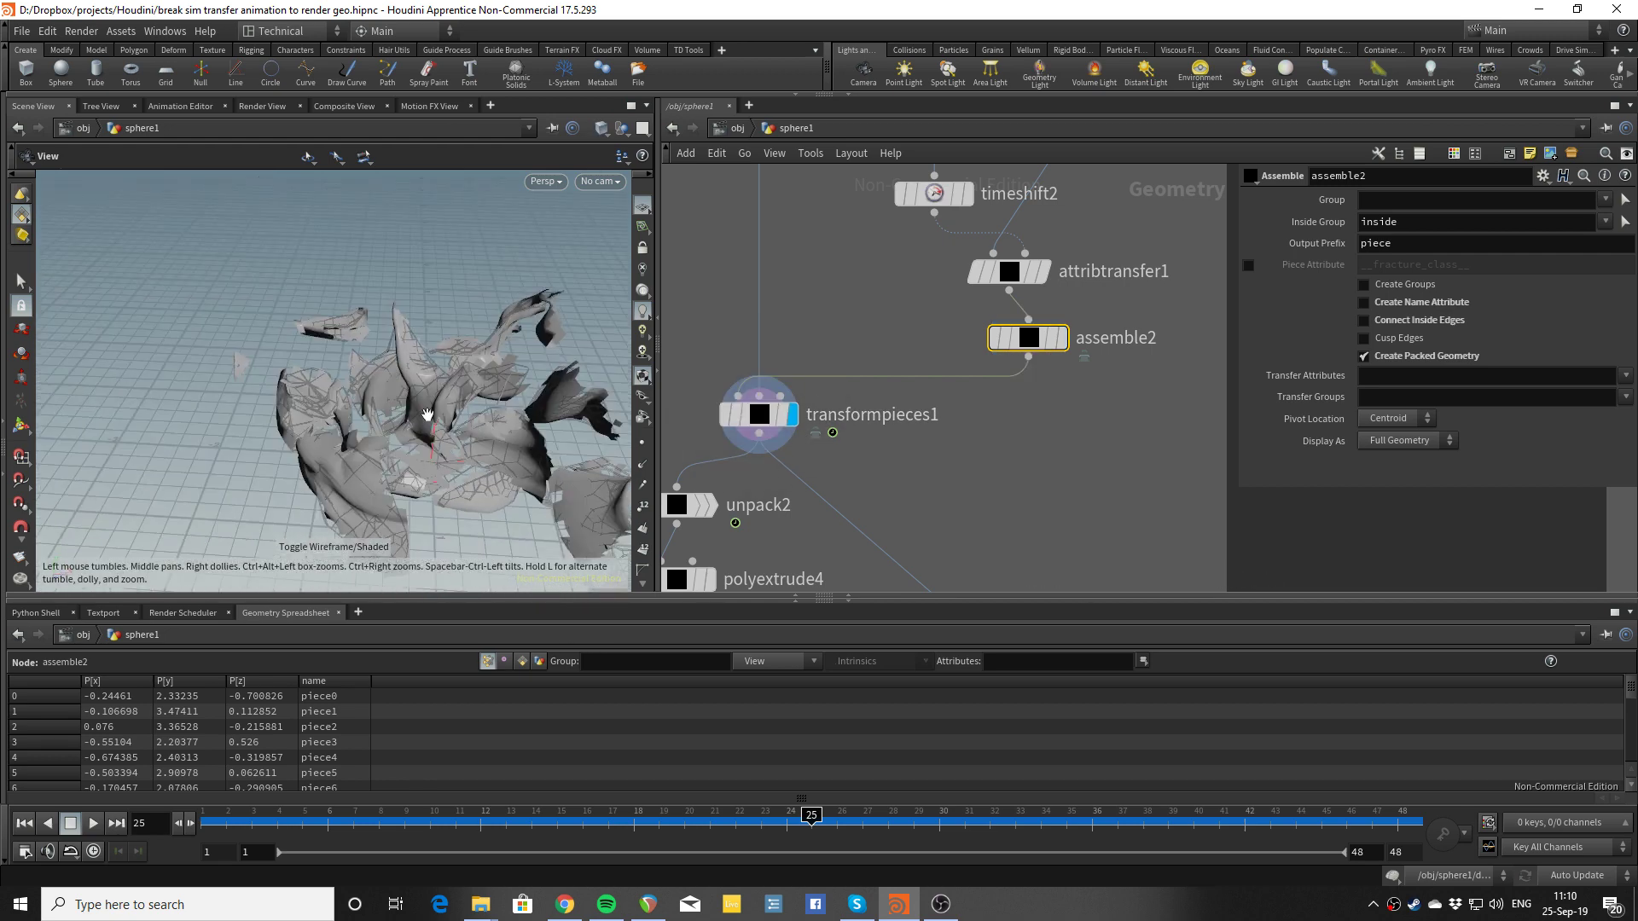
Display the out_geo_anim_packed null and inspect the packed pieces in the viewport
scroll(1000, 429, "down", 3)
scroll(1000, 429, "up", 2)
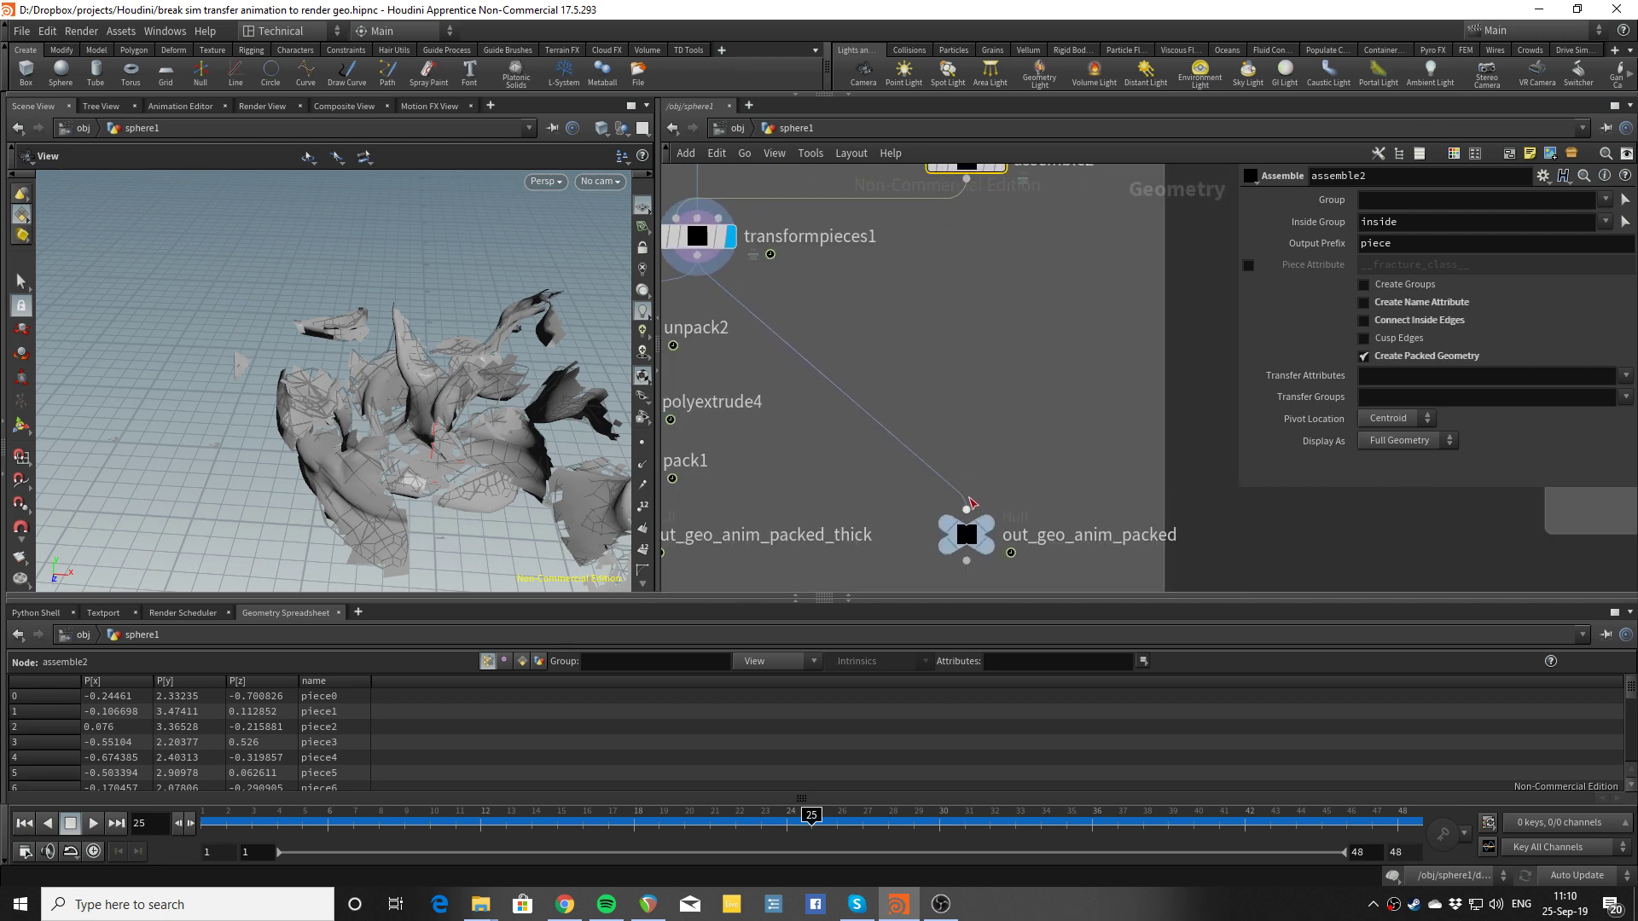
mouse_move(978, 529)
scroll(946, 398, "down", 2)
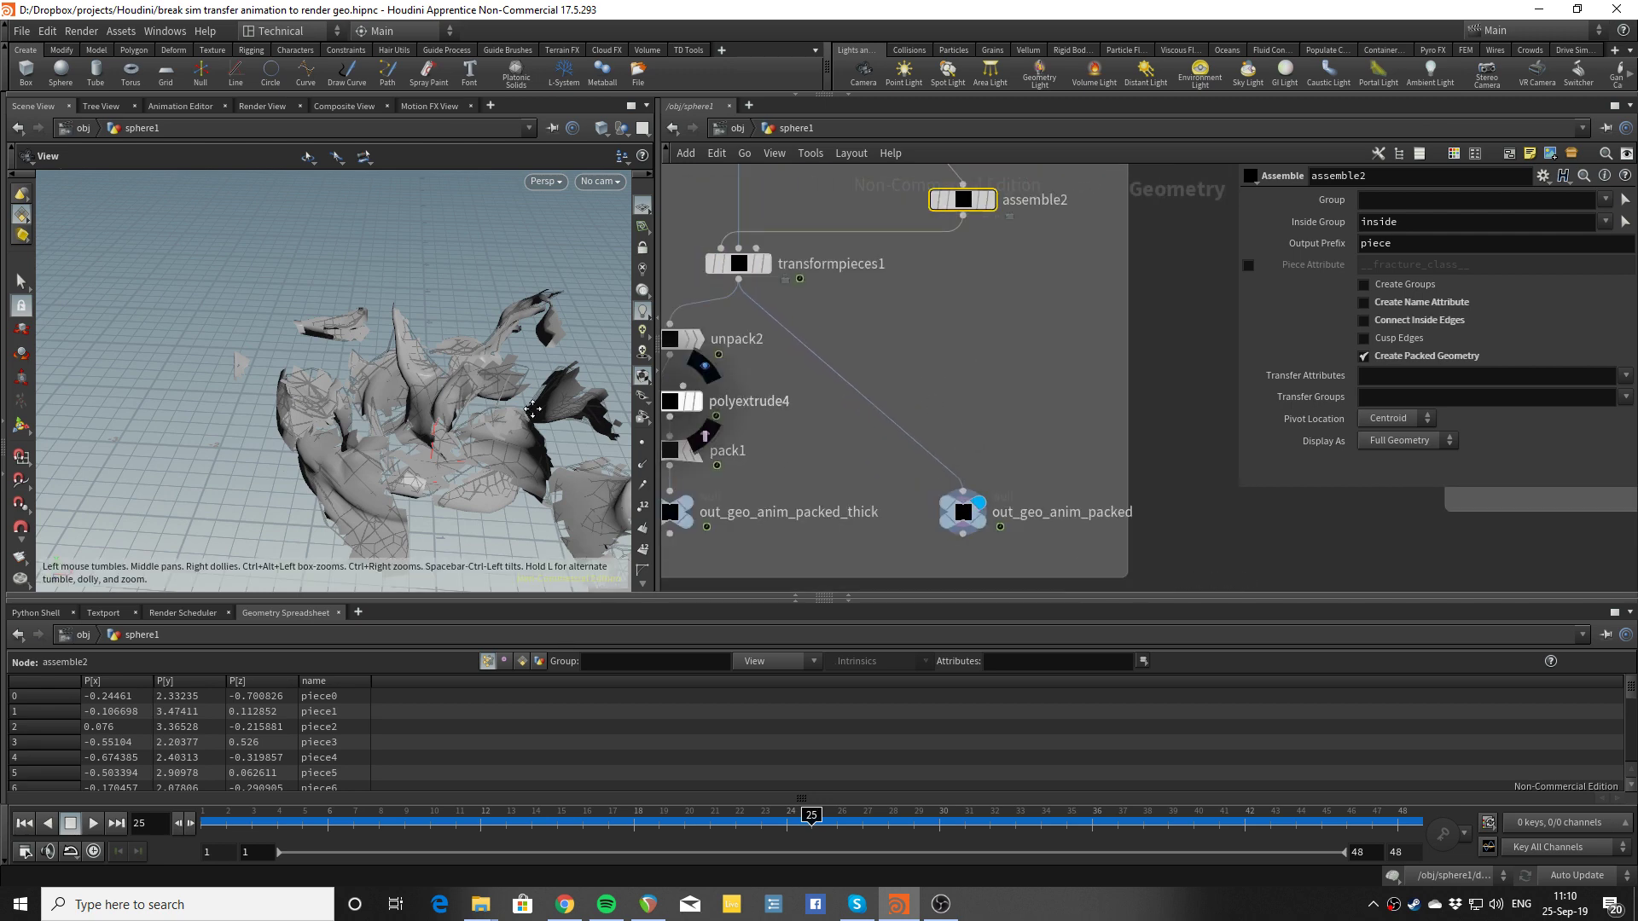
middle_click_drag(534, 409, 460, 410)
Display unpack2 and then pack1 to compare the unpacked pieces with the thickened, repacked ones
middle_click_drag(900, 368, 917, 366)
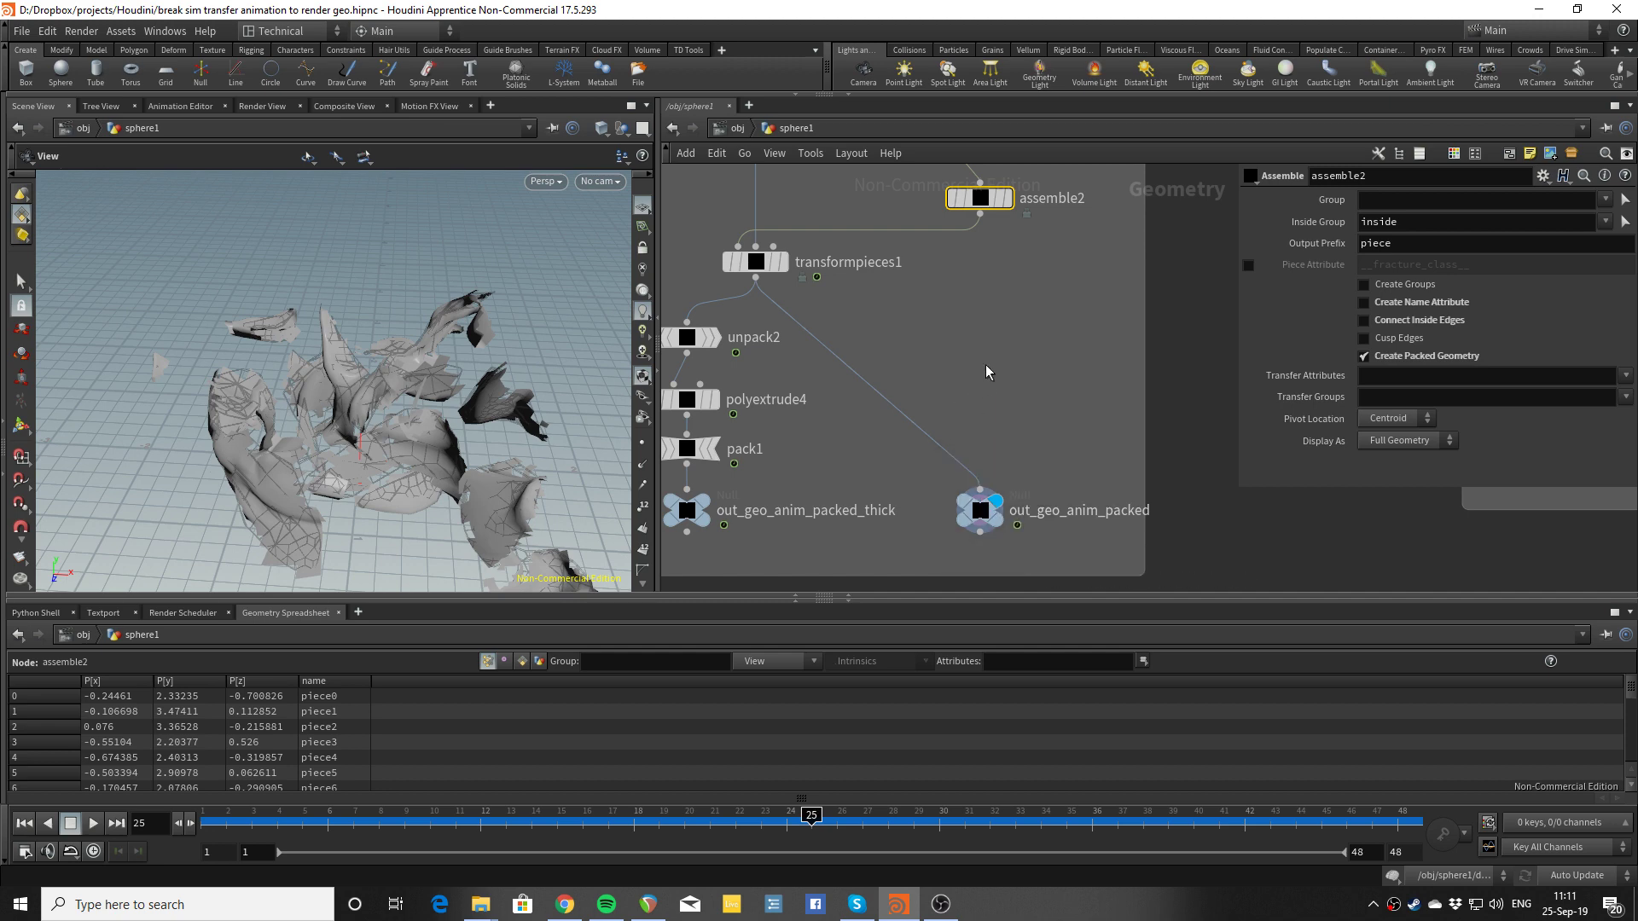
middle_click_drag(917, 356, 989, 371)
middle_click_drag(836, 372, 907, 342)
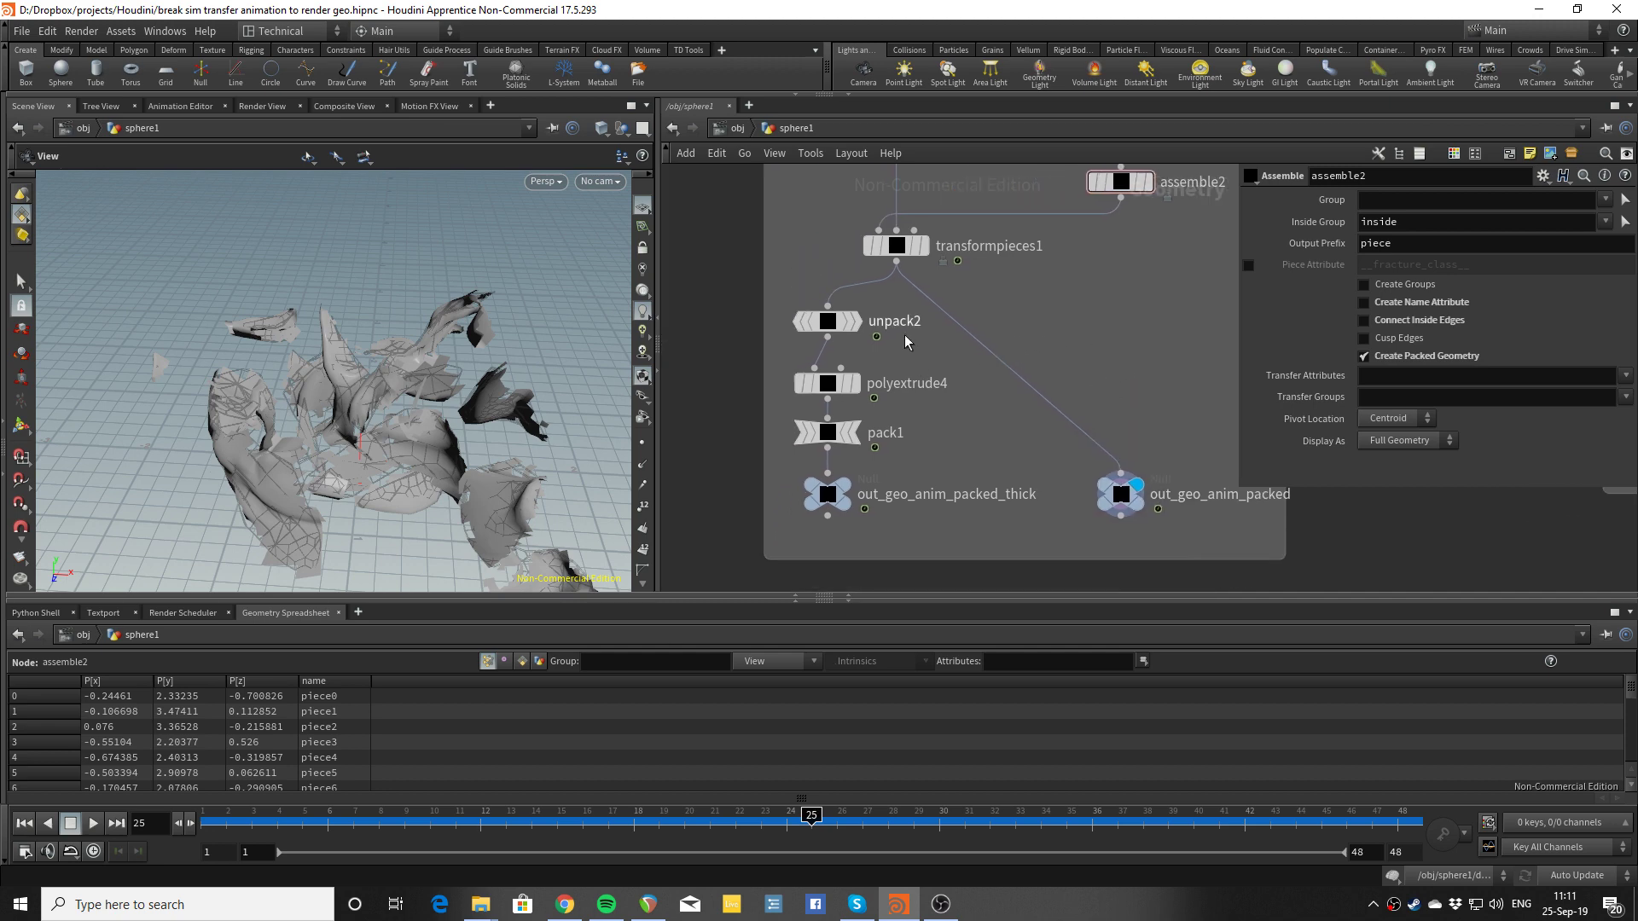
left_click(856, 324)
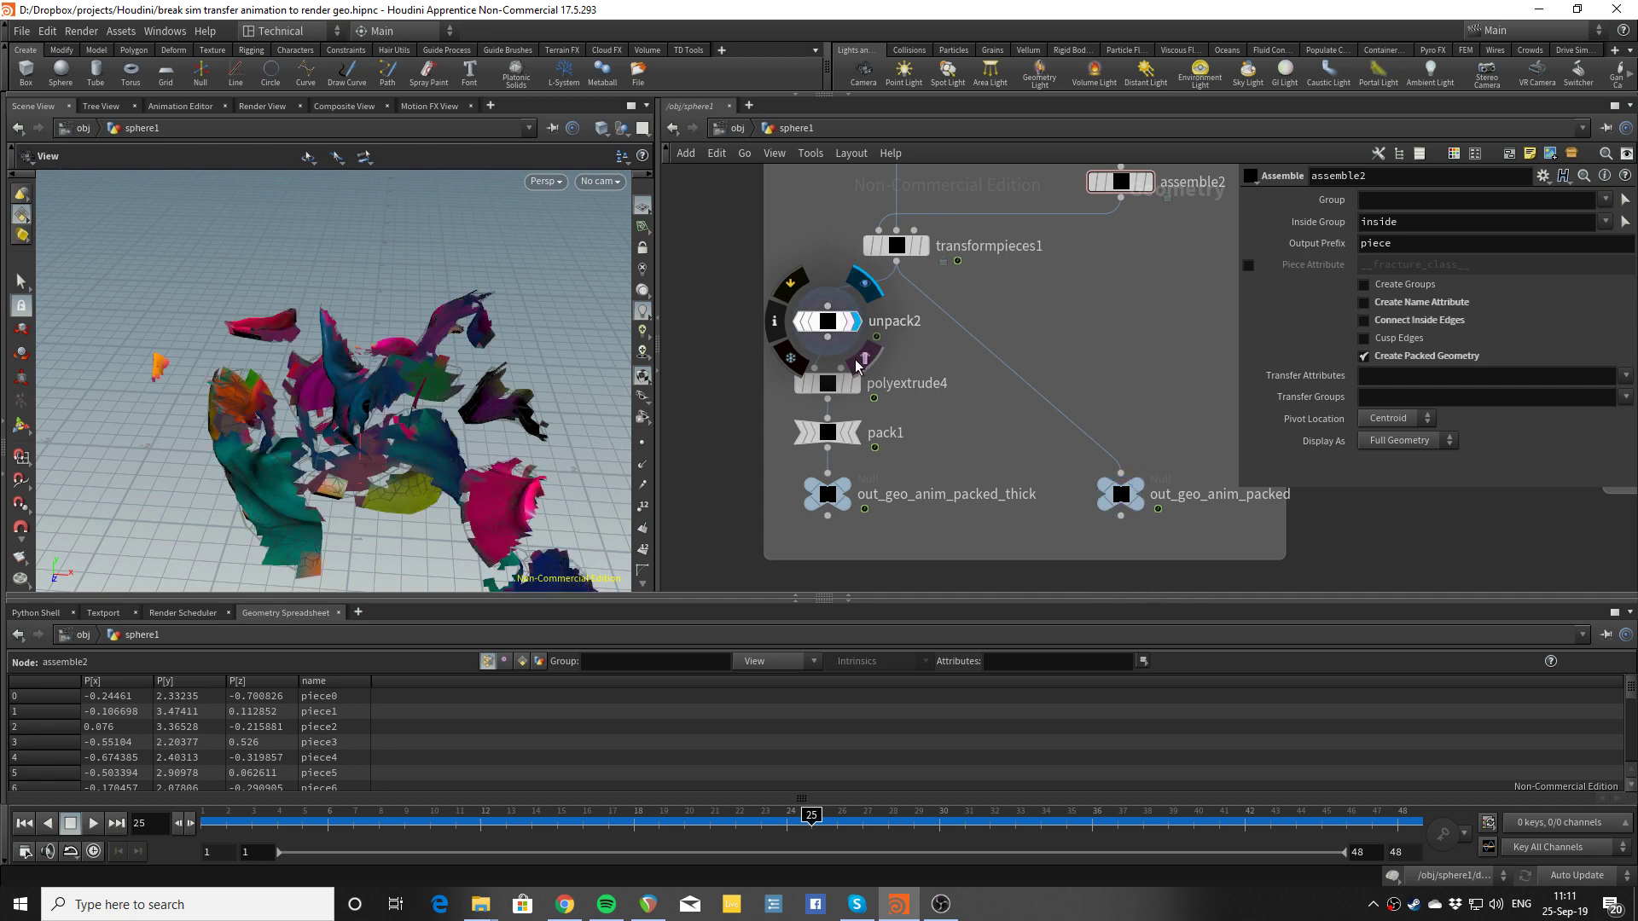
left_click(857, 440)
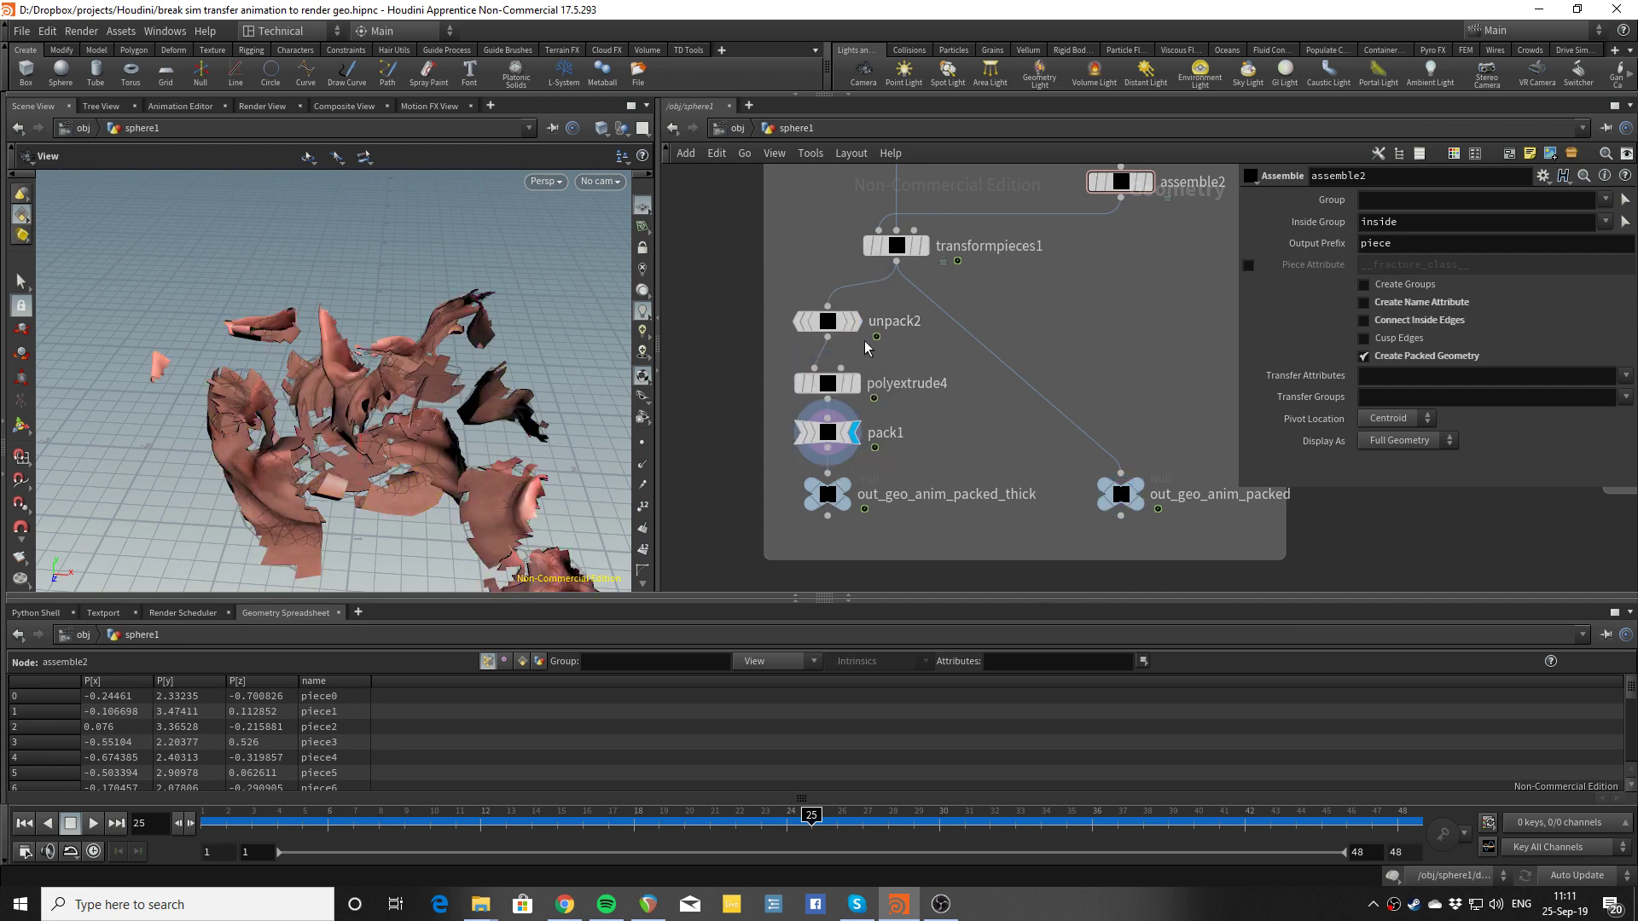
left_click_drag(460, 443, 672, 509)
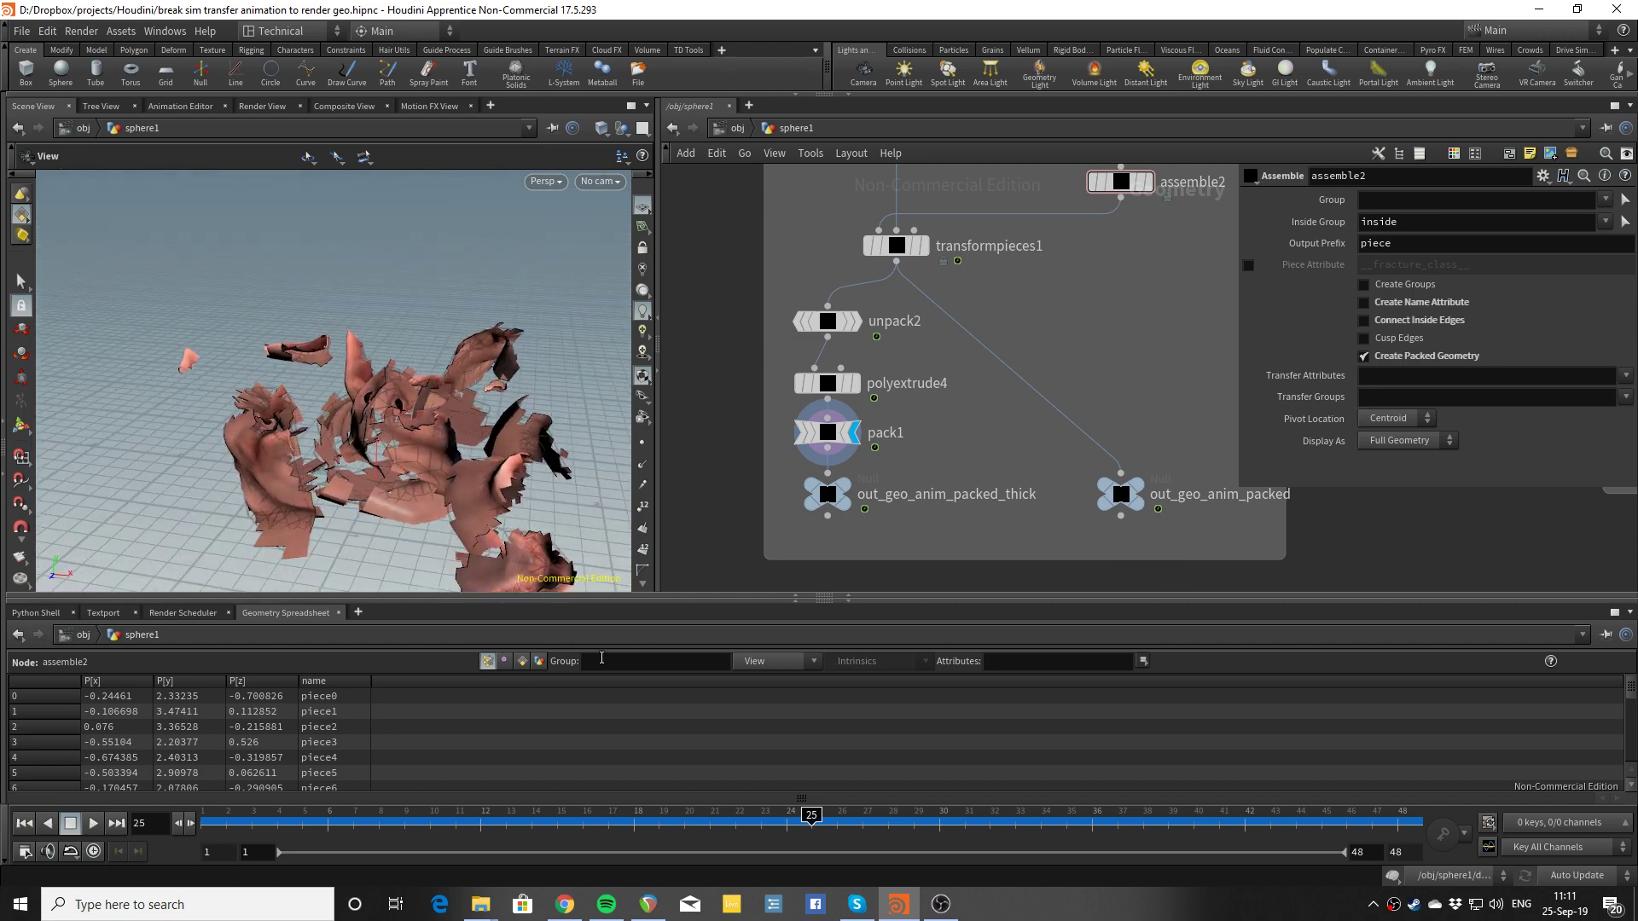
Go to frame 1 and inspect the intact thickened pig head from pack1 at different angles
left_click(217, 824)
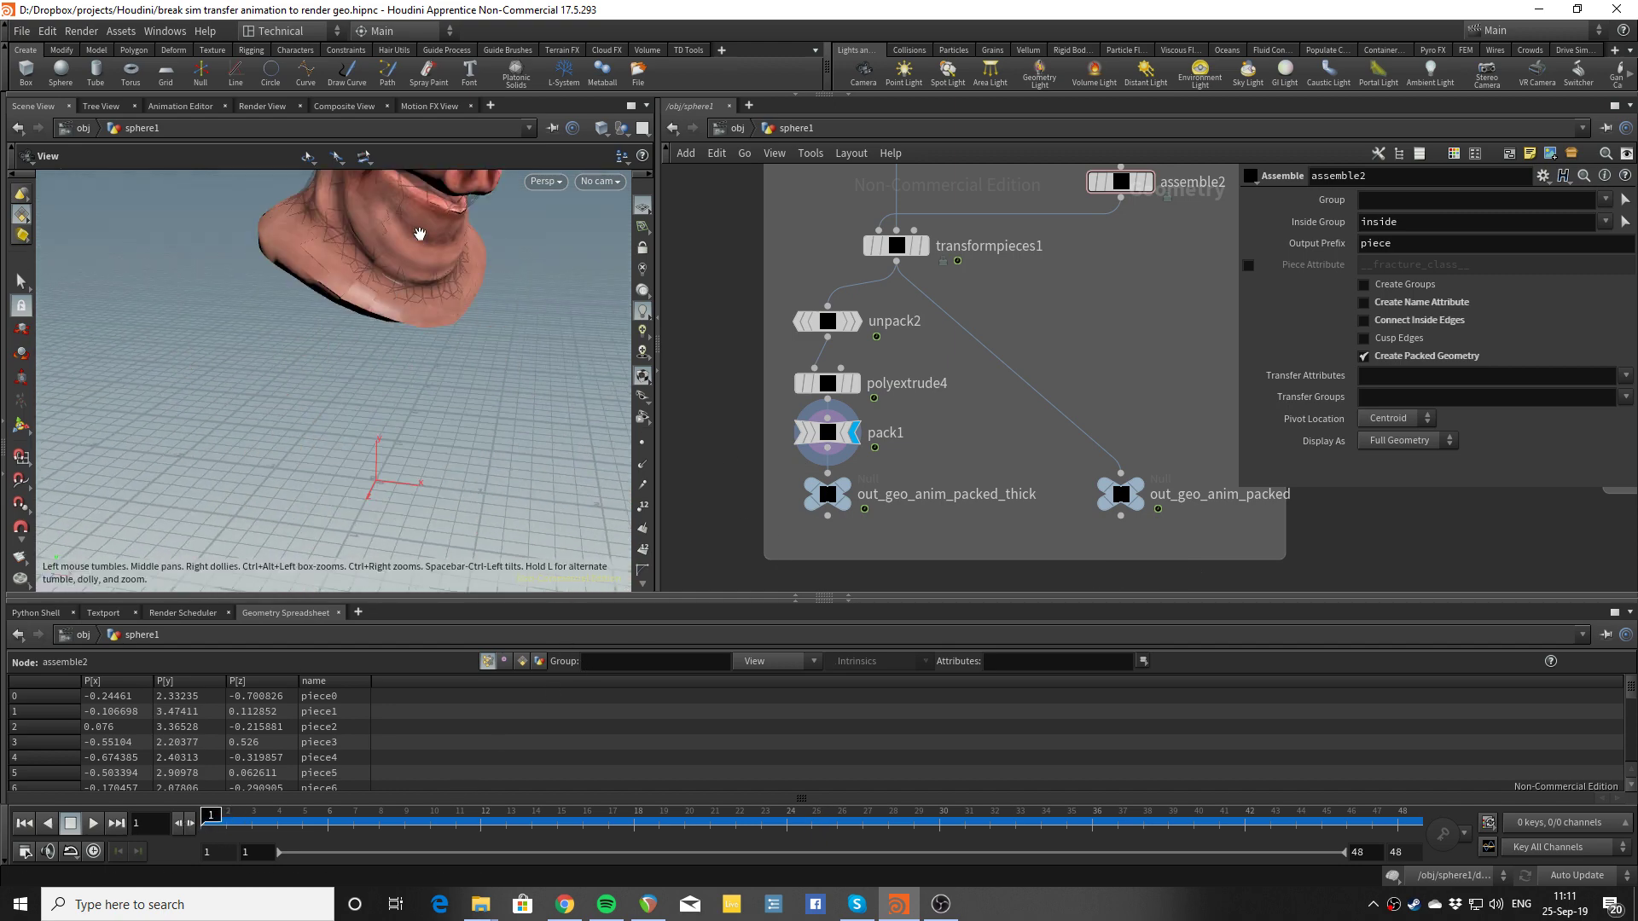
left_click_drag(419, 234, 516, 288)
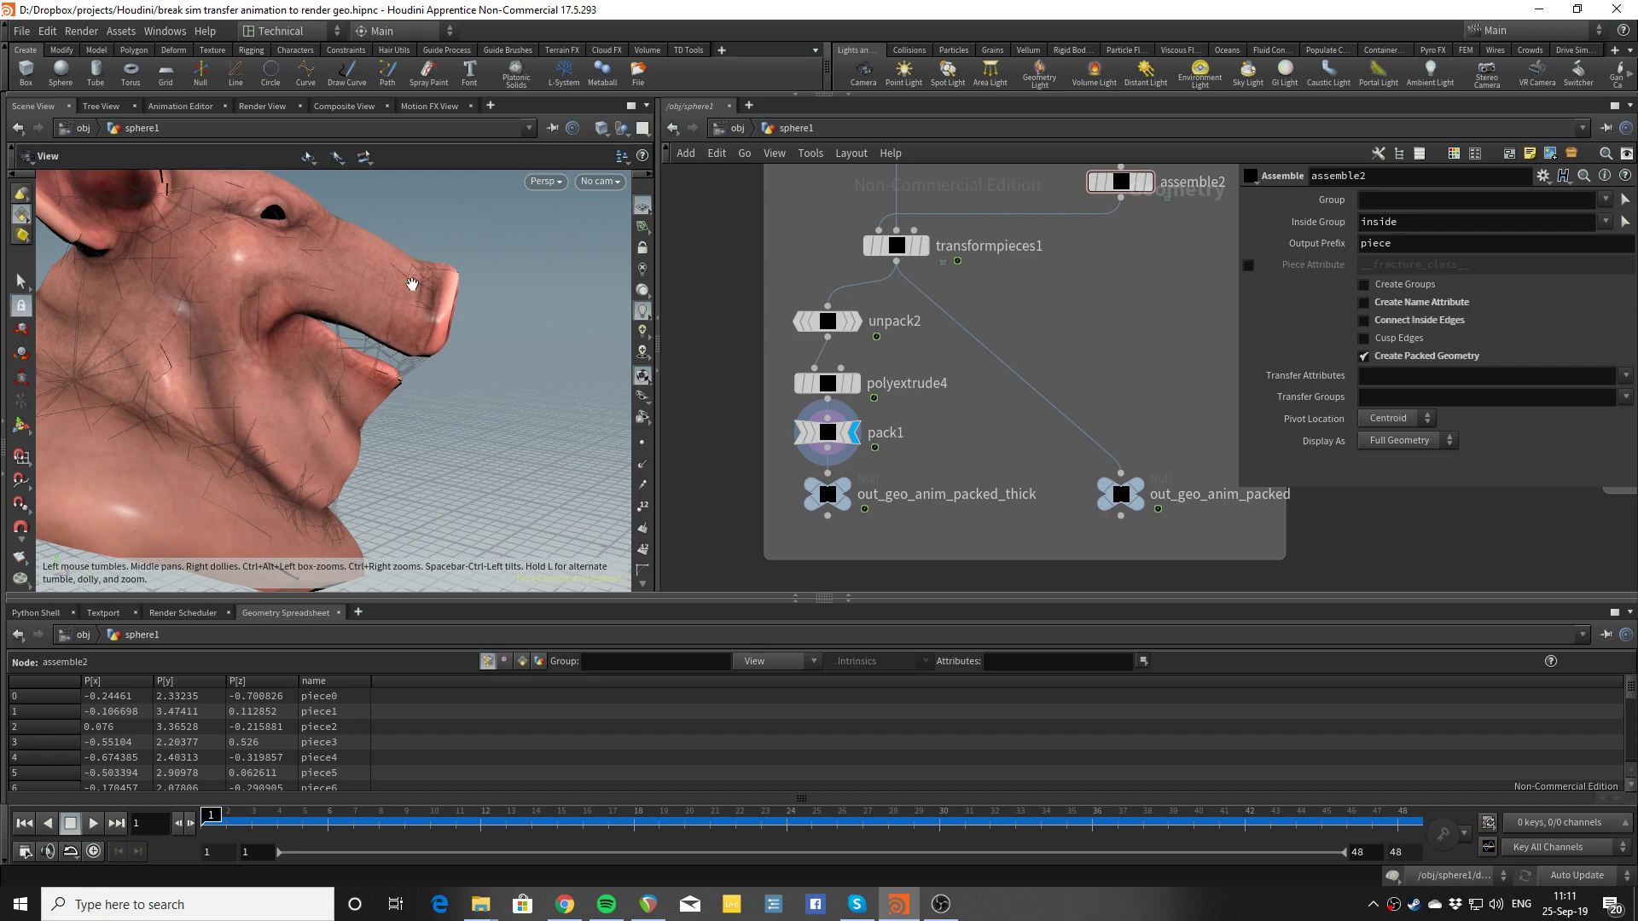
left_click_drag(412, 284, 491, 374)
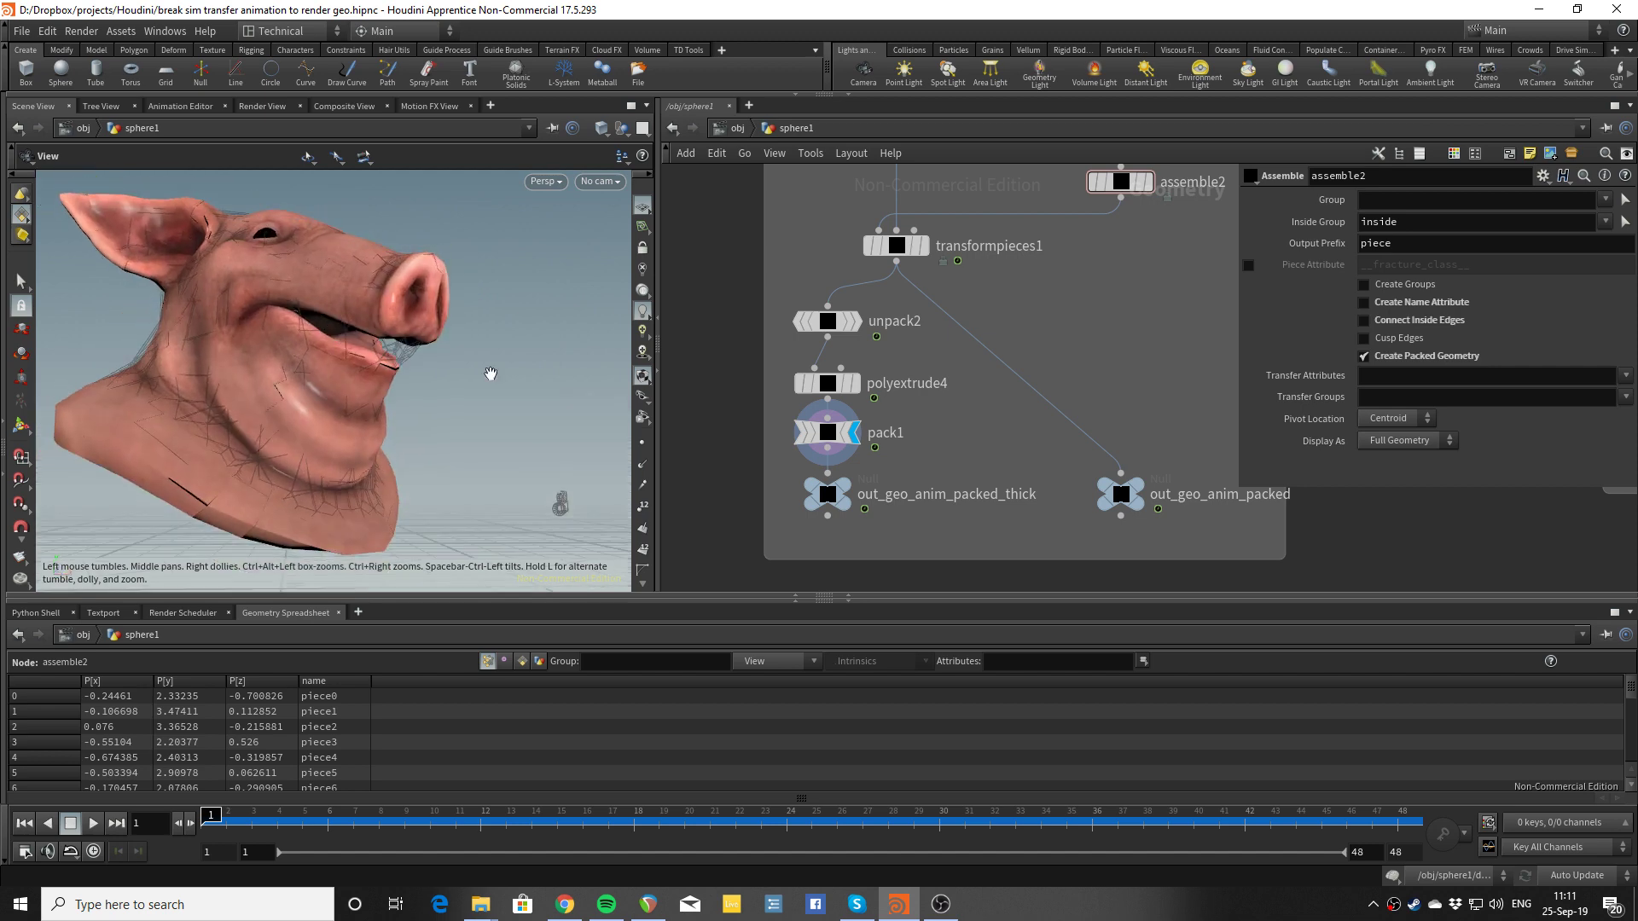
Review the branches below transformpieces1 and check the head's fracture lines, ending on an overview of all three network boxes
middle_click_drag(954, 461, 909, 512)
scroll(944, 494, "down", 1)
scroll(909, 512, "up", 1)
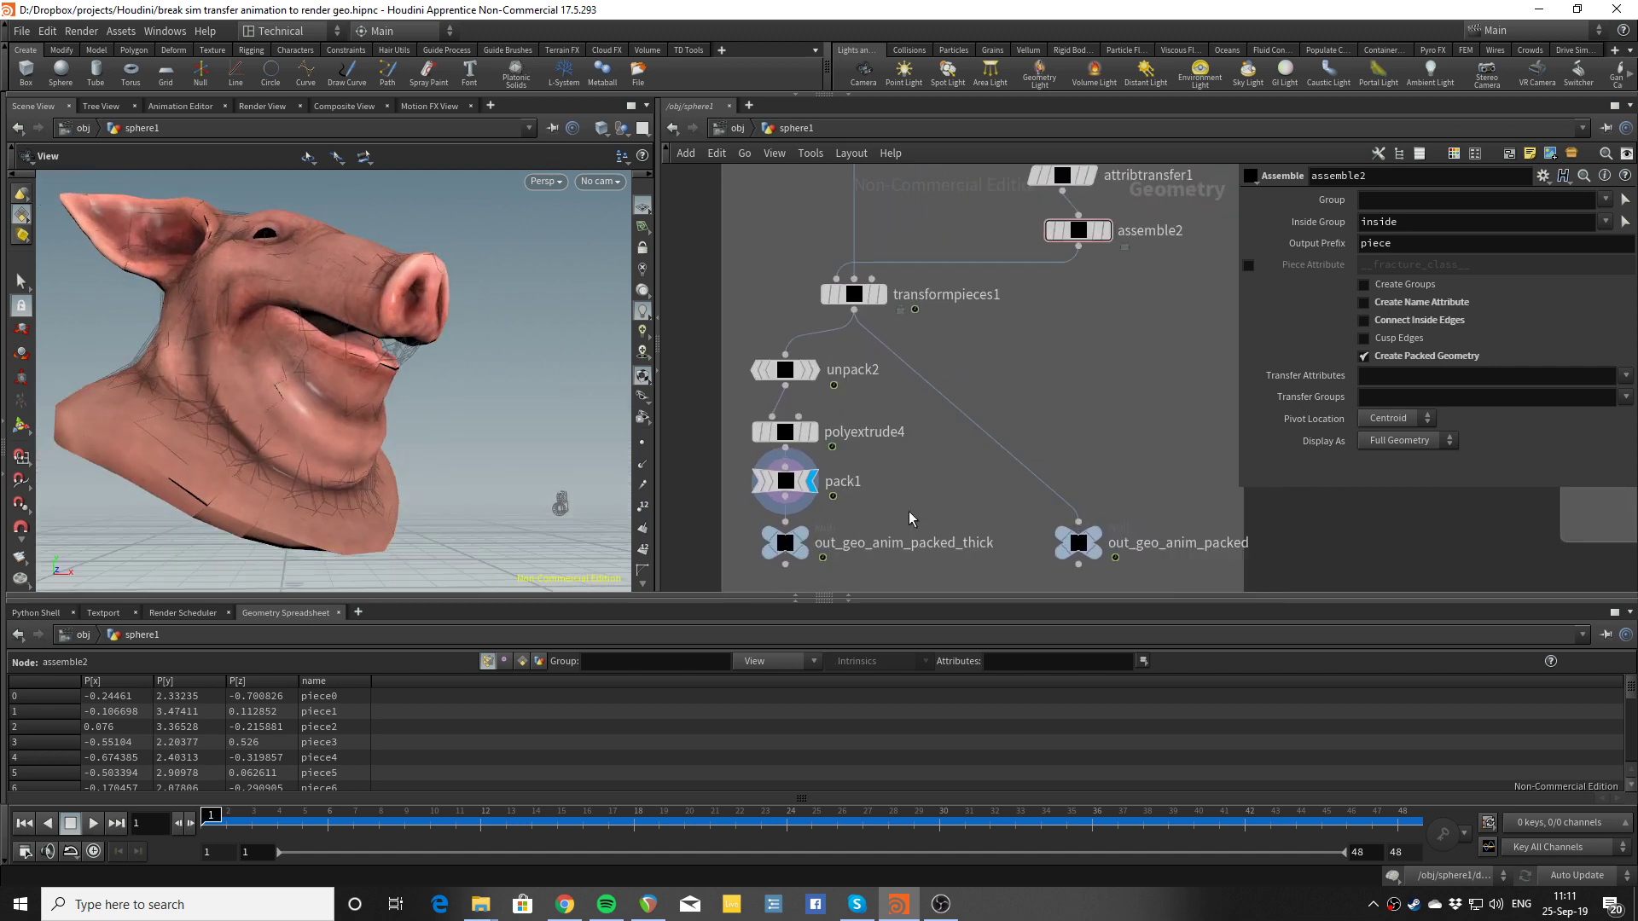
scroll(910, 518, "down", 2)
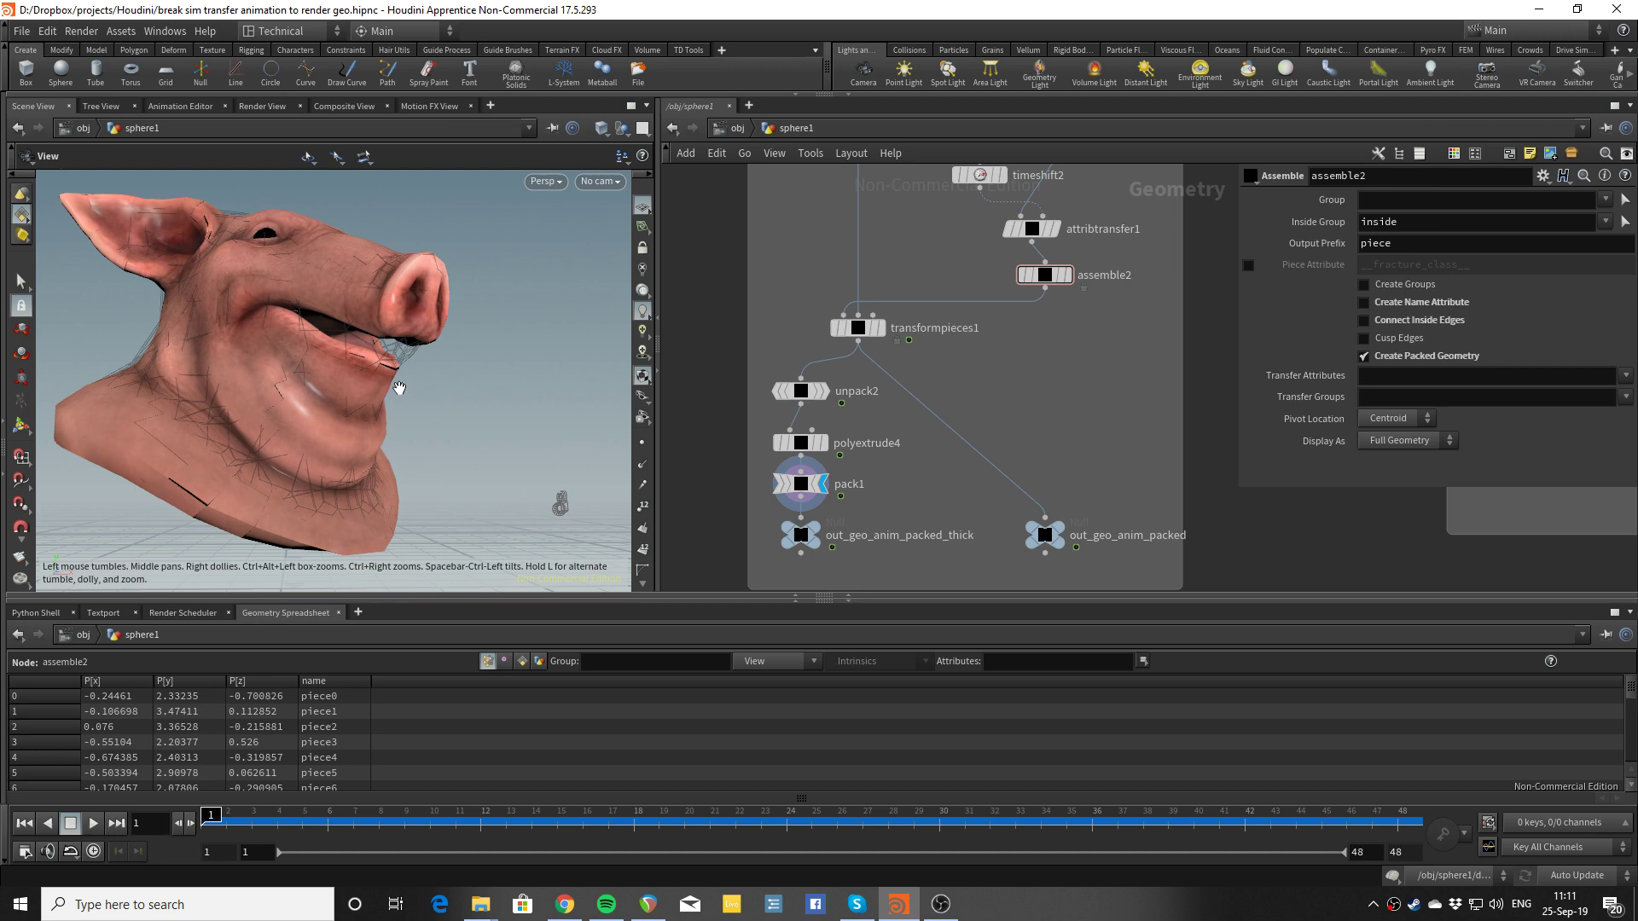
left_click_drag(355, 381, 343, 415)
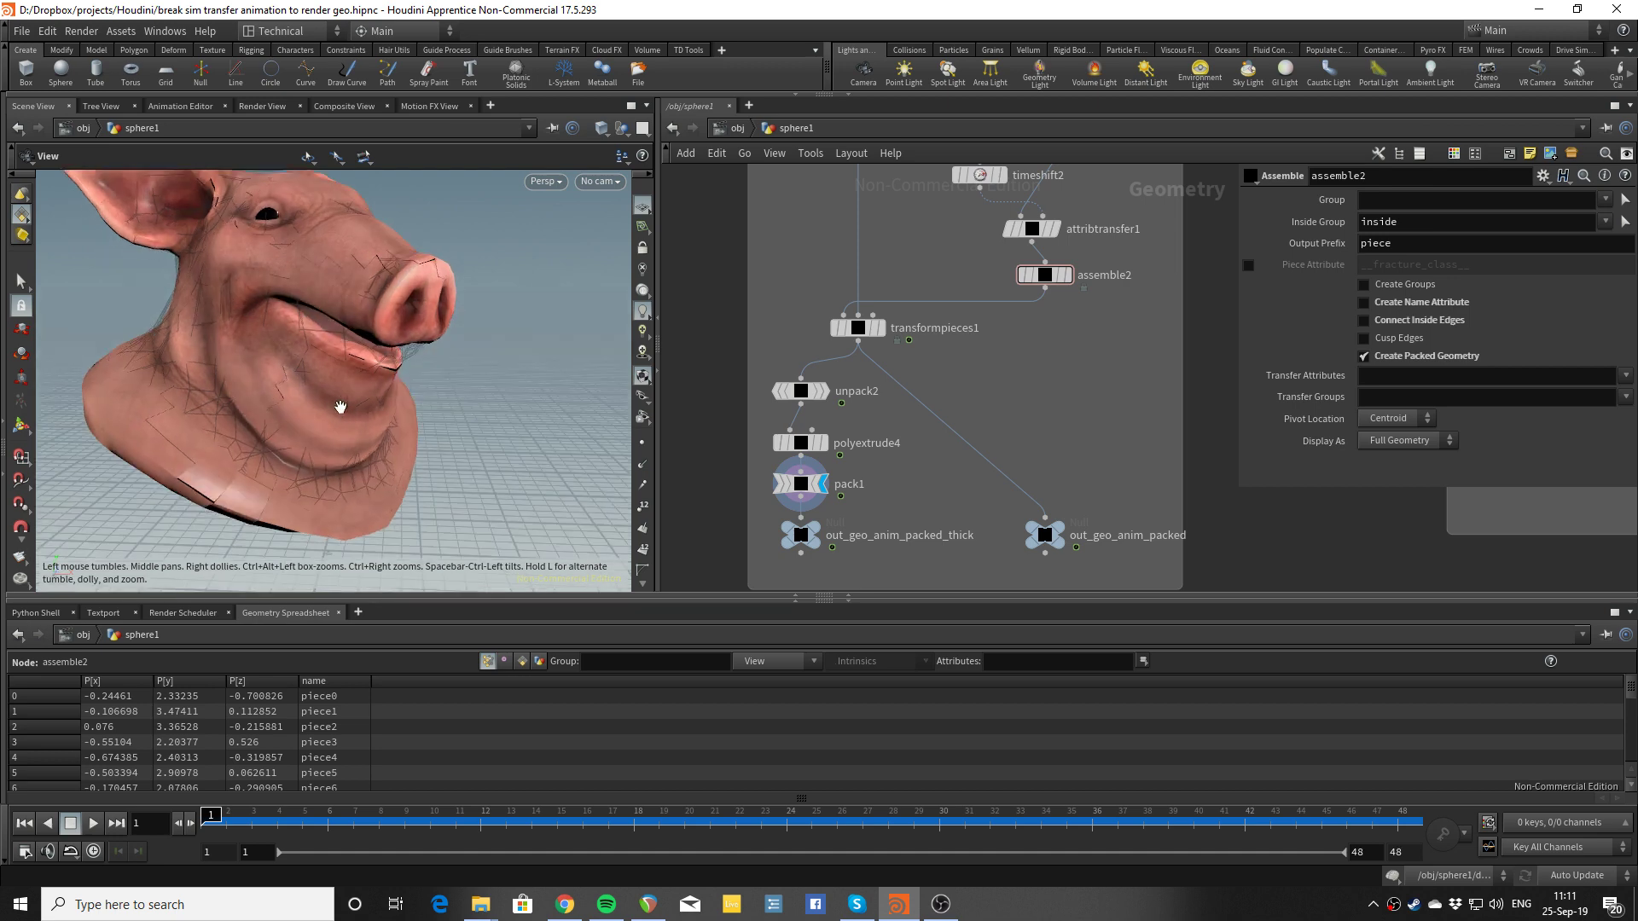
middle_click_drag(933, 510, 980, 415)
scroll(966, 395, "up", 1)
scroll(990, 401, "down", 6)
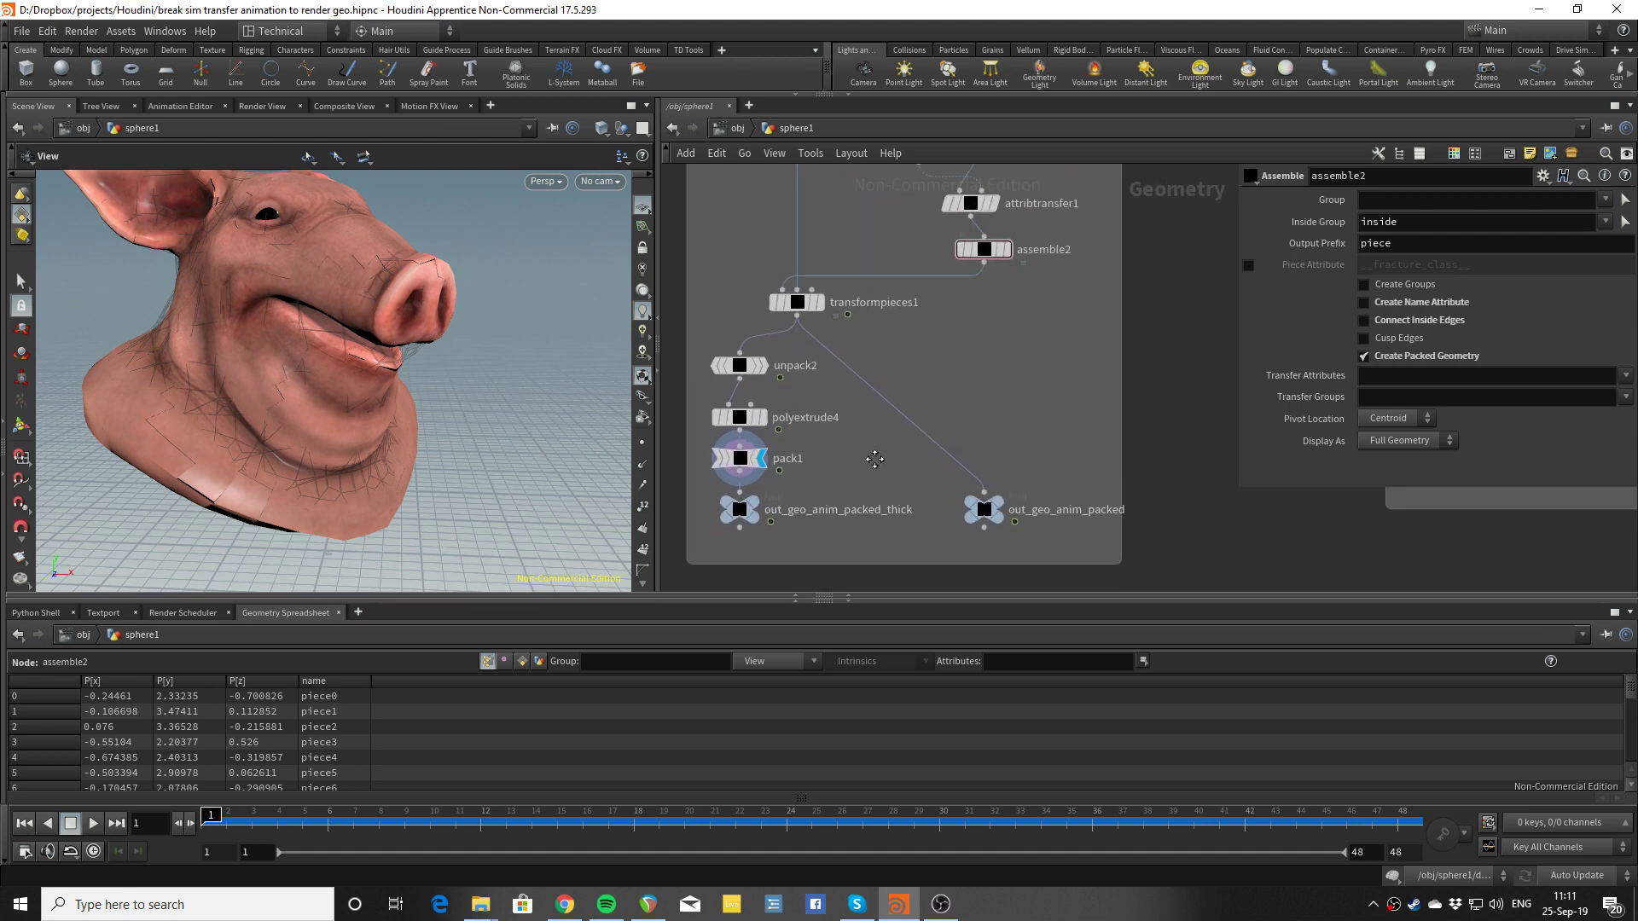
scroll(867, 483, "down", 4)
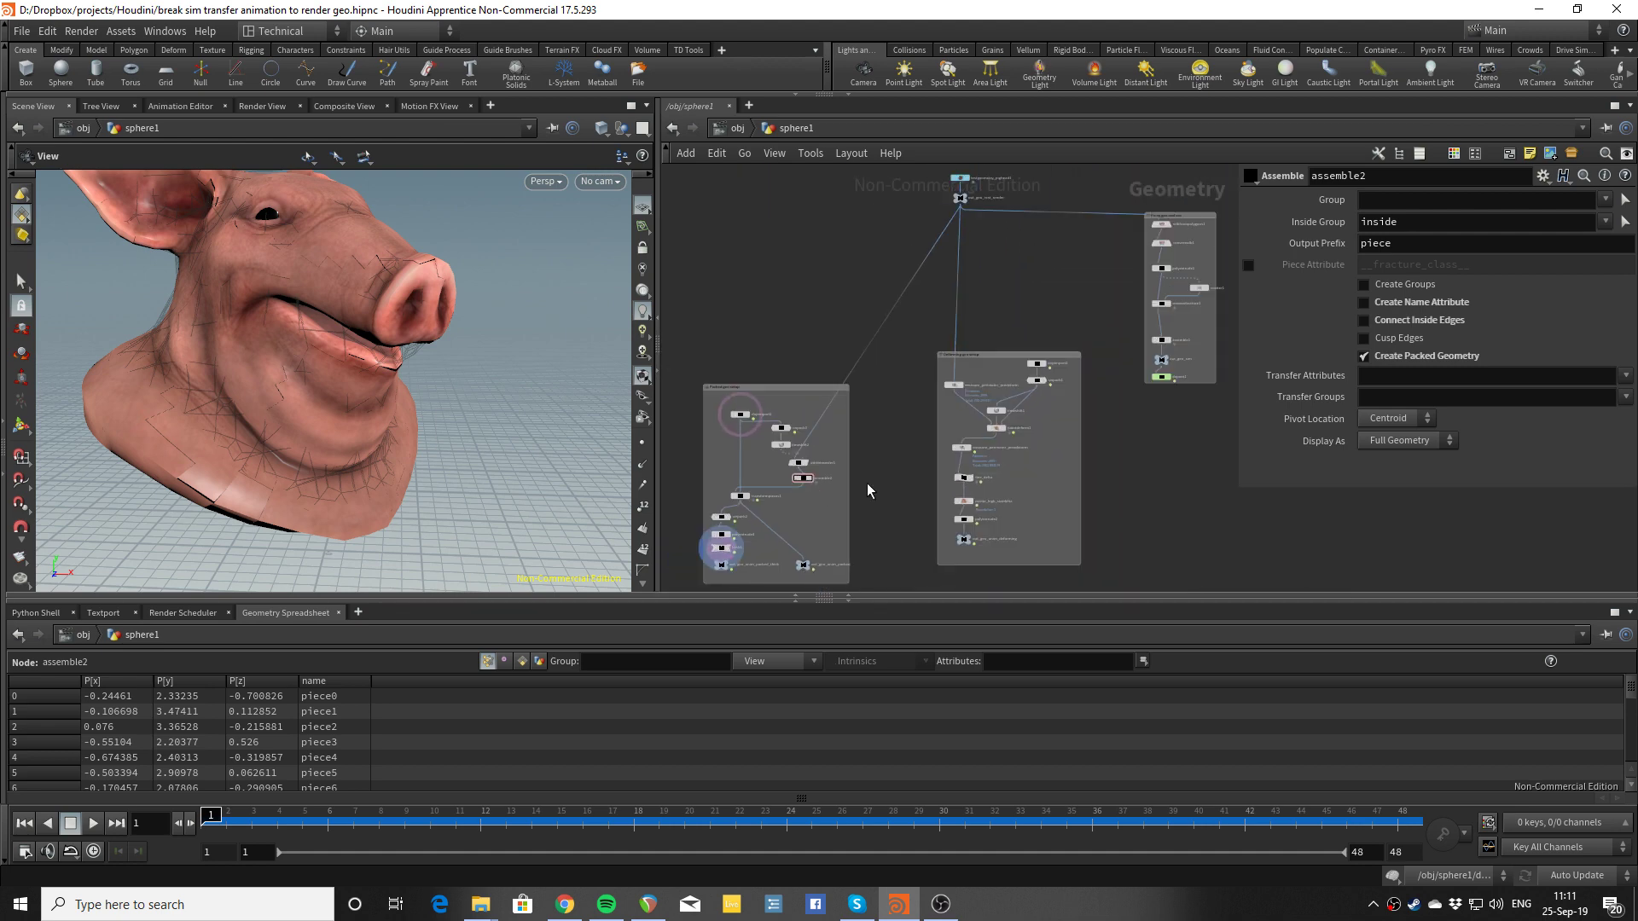